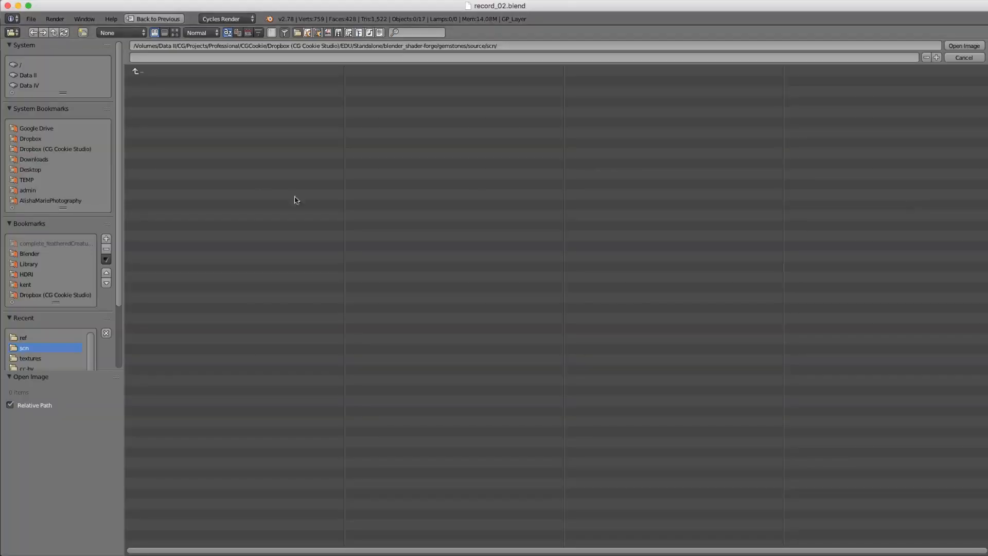
# - Load rock-crystal-1603480_1920.jpg from the ref folder as the reference image and centre it on the crystals
pyautogui.click(25, 338)
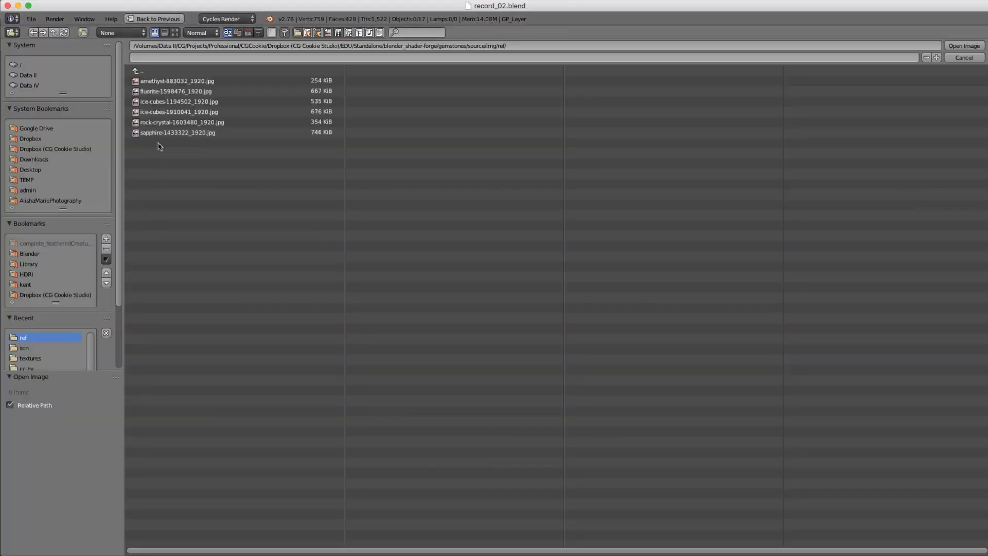
pyautogui.click(175, 32)
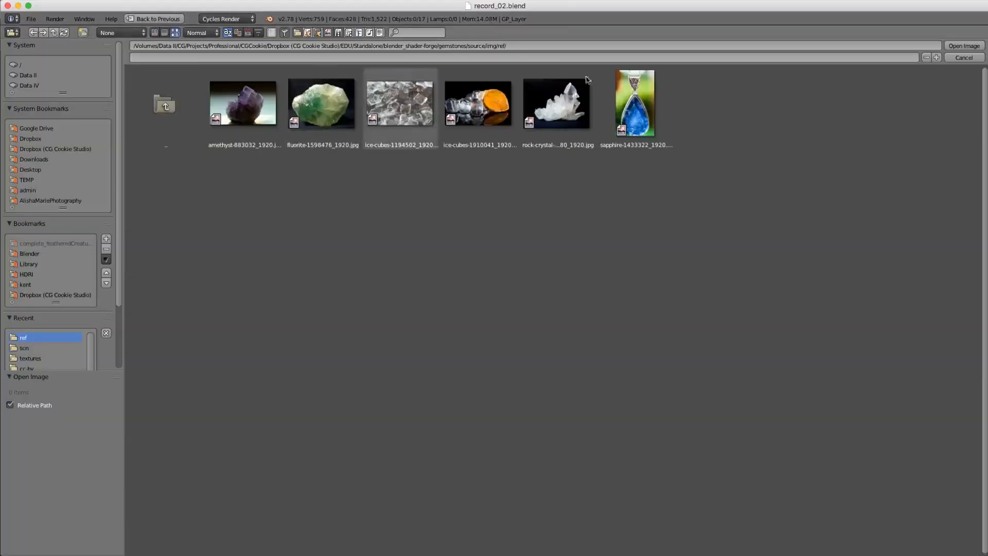
pyautogui.doubleClick(557, 102)
pyautogui.moveTo(882, 143); pyautogui.dragTo(858, 132, button='middle')
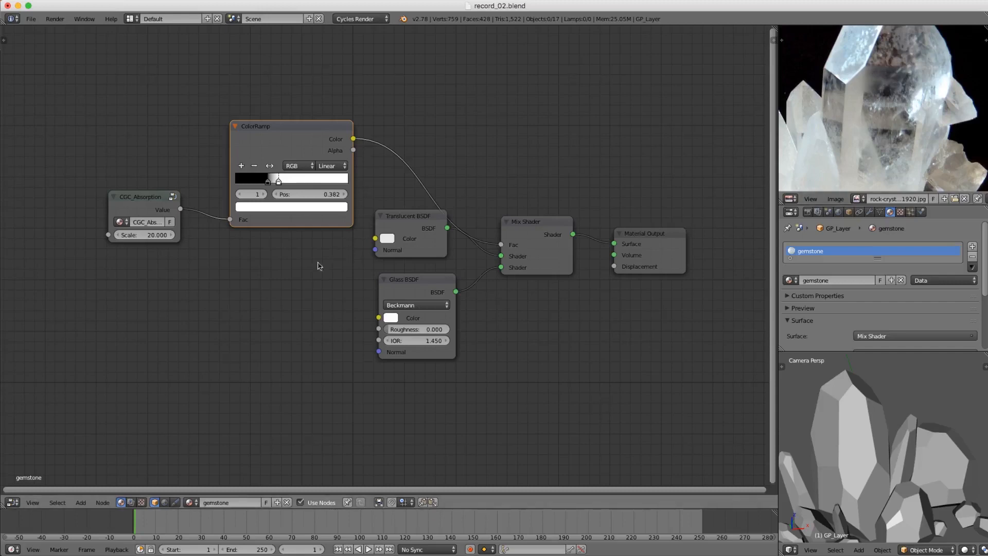
# - Add a Voronoi Texture node and a Noise Texture node, placing one above the other below the CGC_Absorption node
pyautogui.scroll(-1, 297, 258)
pyautogui.moveTo(298, 258); pyautogui.dragTo(375, 219, button='middle')
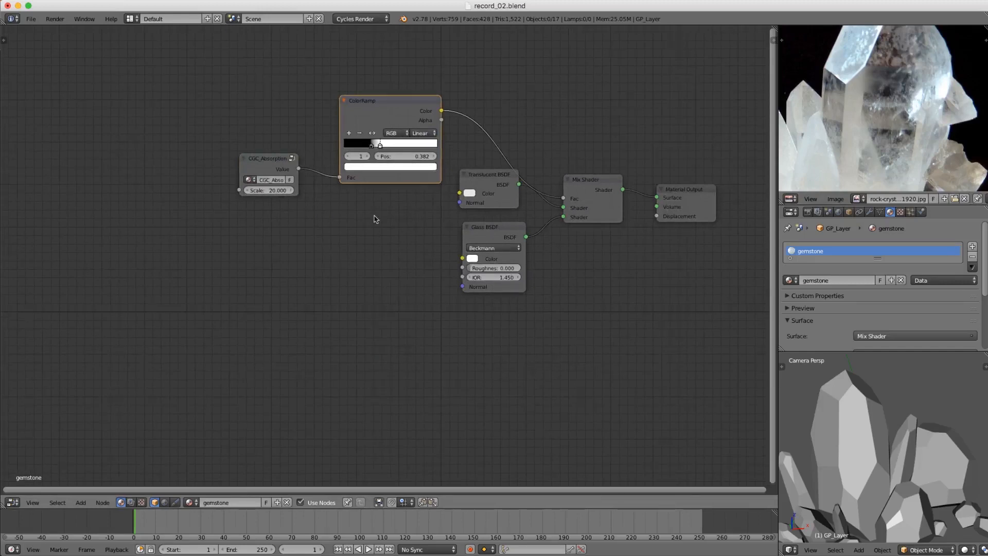
pyautogui.scroll(1, 374, 218)
pyautogui.hotkey('shift', 'a')
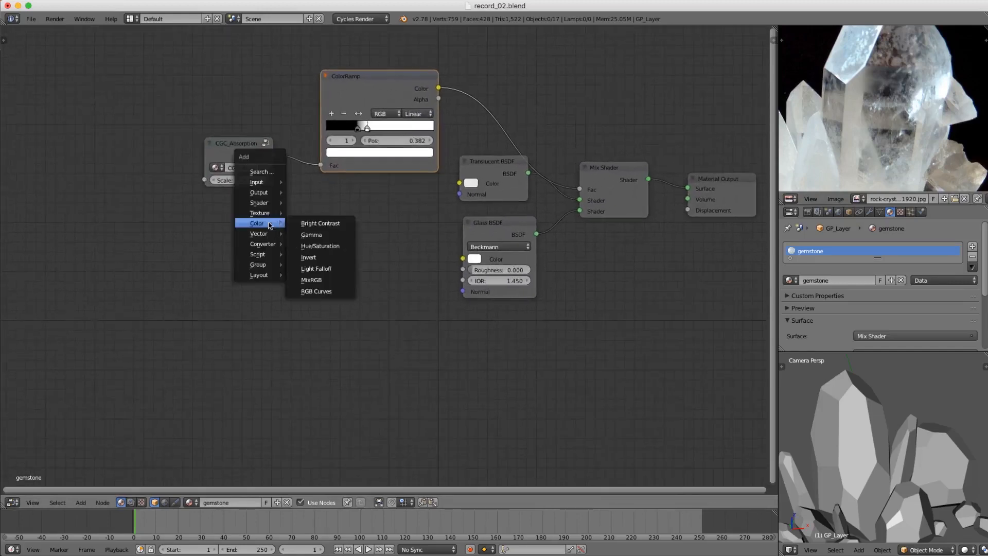
pyautogui.moveTo(261, 213)
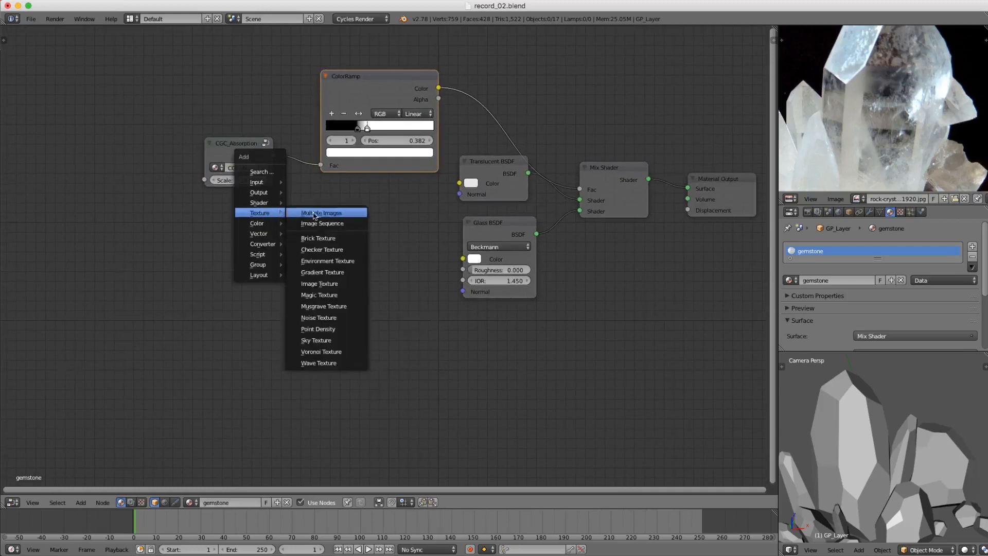
pyautogui.click(320, 351)
pyautogui.hotkey('shift', 'a')
pyautogui.moveTo(290, 231)
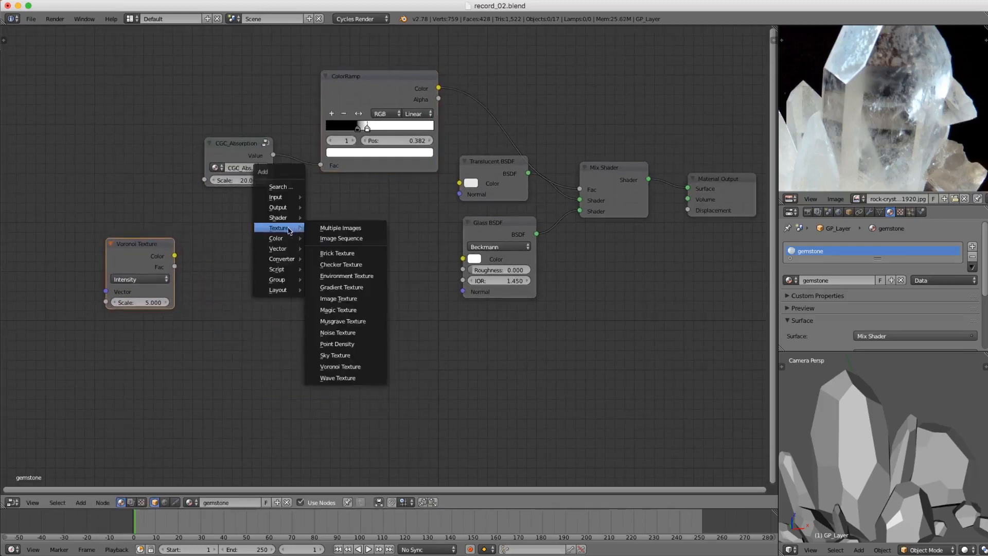
pyautogui.click(337, 332)
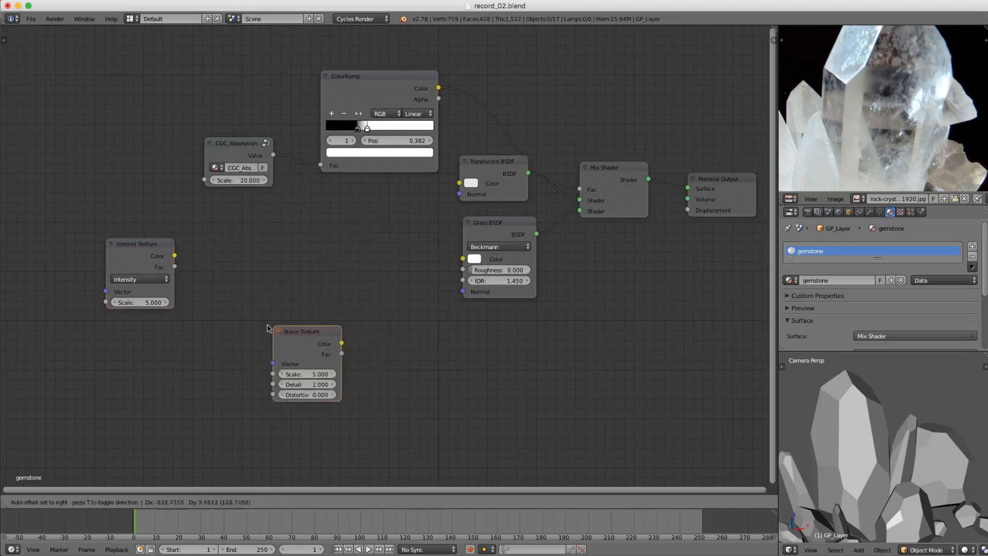
pyautogui.click(110, 326)
# - Move the CGC_Absorption and ColorRamp nodes up above the shader nodes, close to each other
pyautogui.scroll(-3, 404, 193)
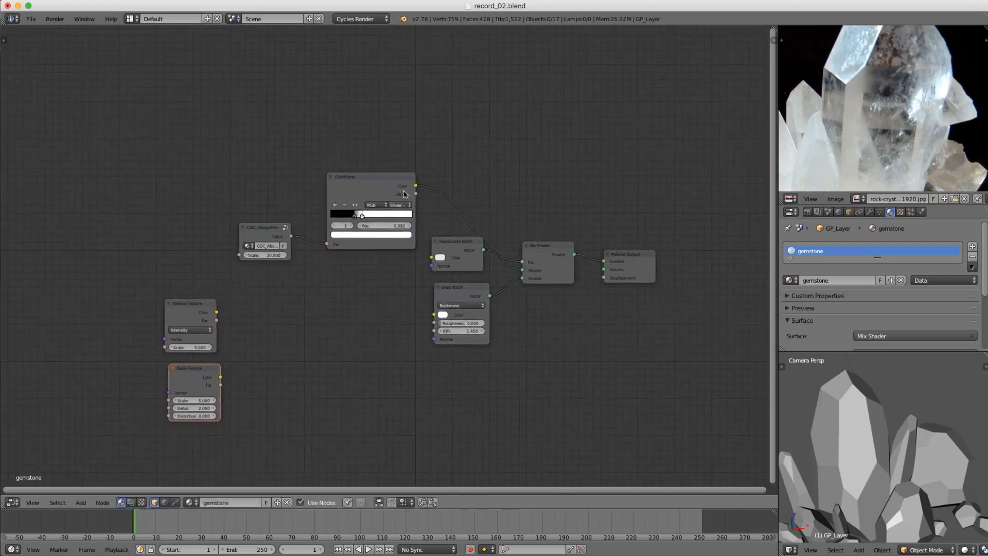
pyautogui.press('b')
pyautogui.moveTo(225, 128); pyautogui.dragTo(421, 283)
pyautogui.scroll(2, 360, 205)
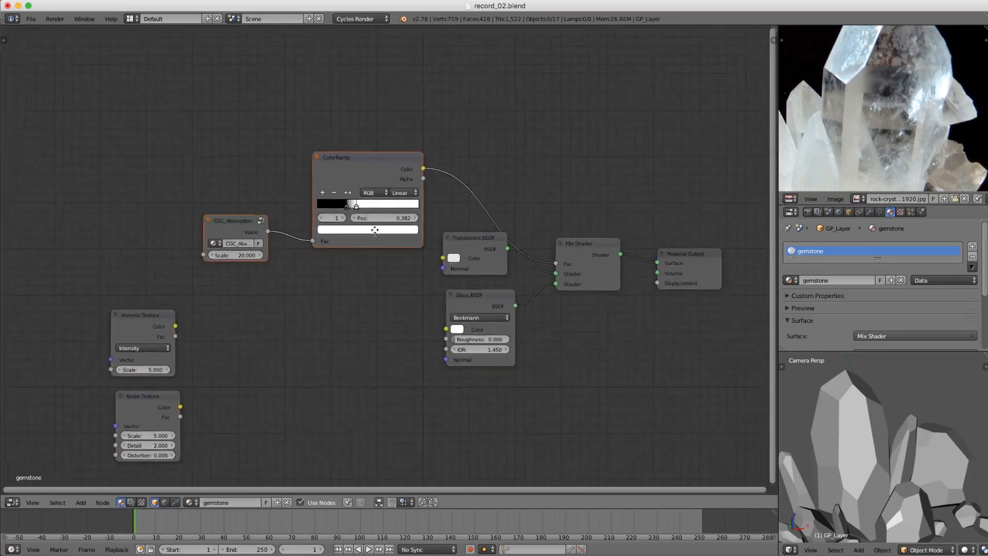
pyautogui.moveTo(356, 171); pyautogui.dragTo(356, 105)
pyautogui.click(233, 217)
pyautogui.moveTo(233, 217); pyautogui.dragTo(257, 114)
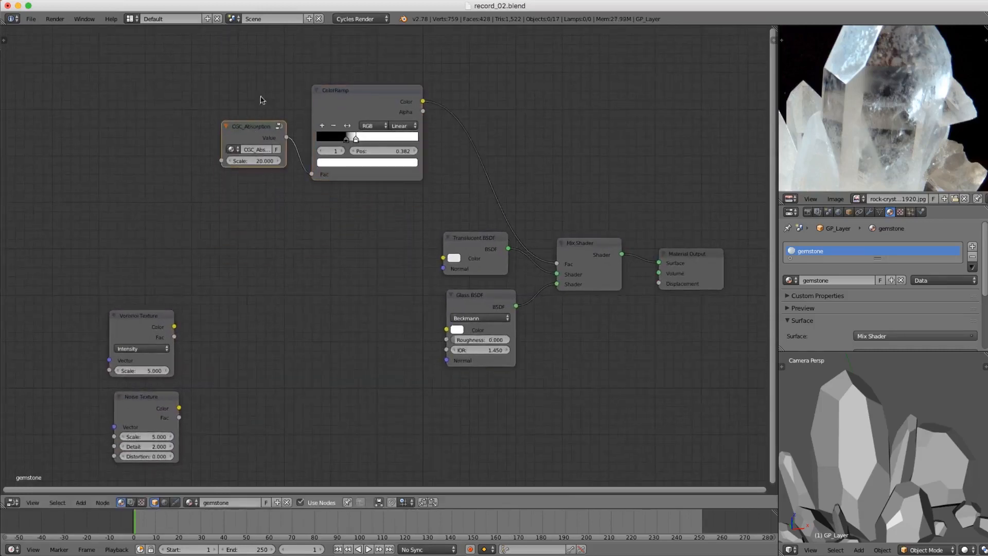
# - Join the CGC_Absorption and ColorRamp nodes in a frame and set its label and name to Absorption
pyautogui.moveTo(166, 49); pyautogui.dragTo(435, 181)
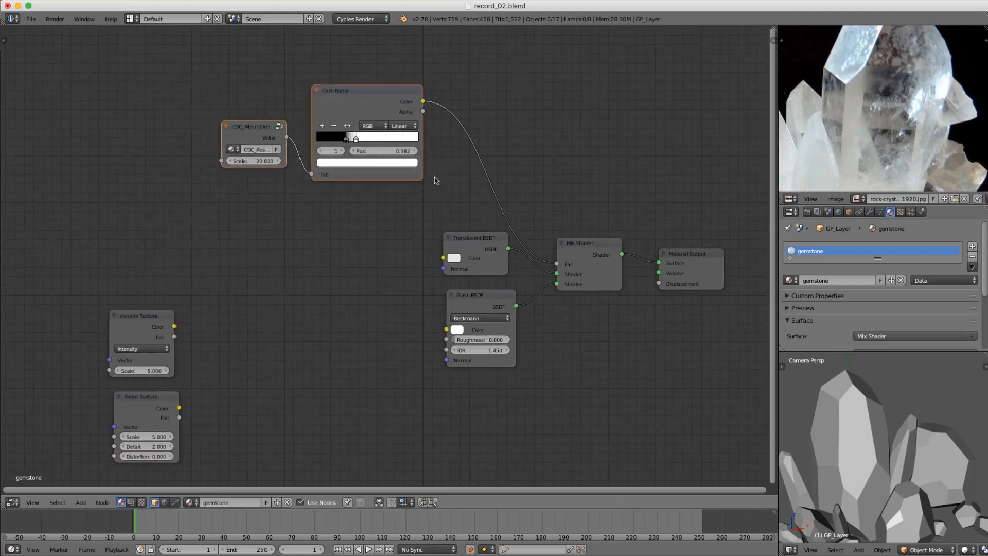
pyautogui.hotkey('ctrl', 'j')
pyautogui.scroll(3, 436, 154)
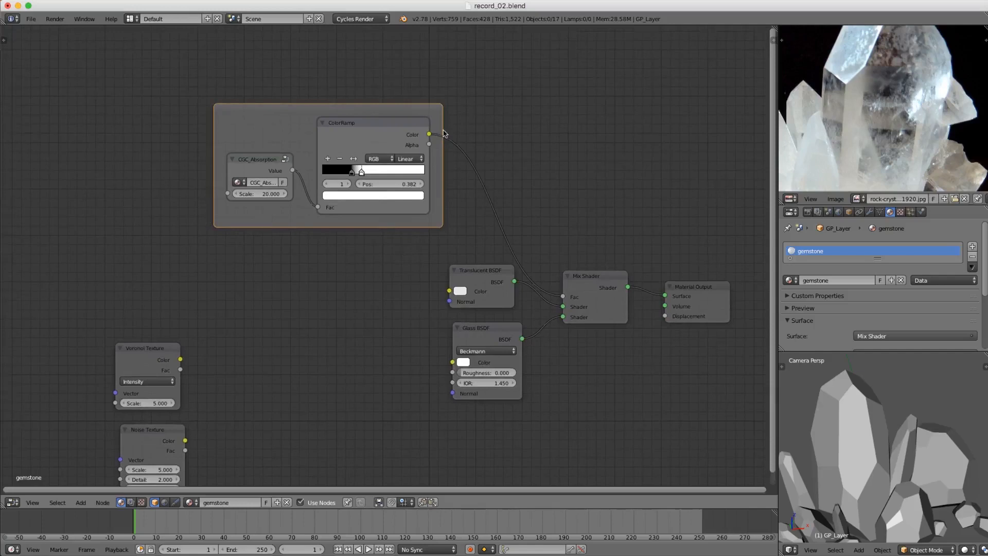
pyautogui.press('n')
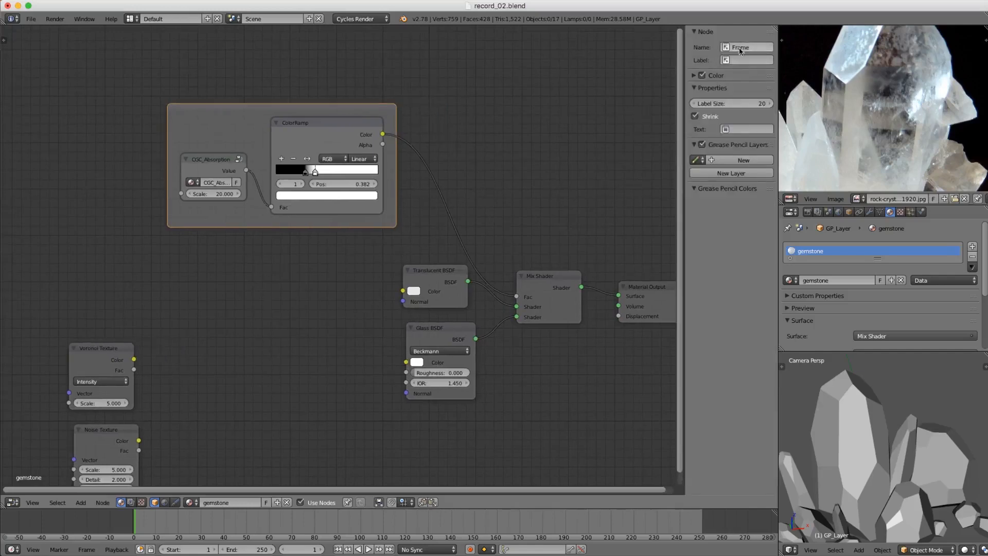
pyautogui.click(739, 61)
pyautogui.write('Absorption')
pyautogui.press('Return')
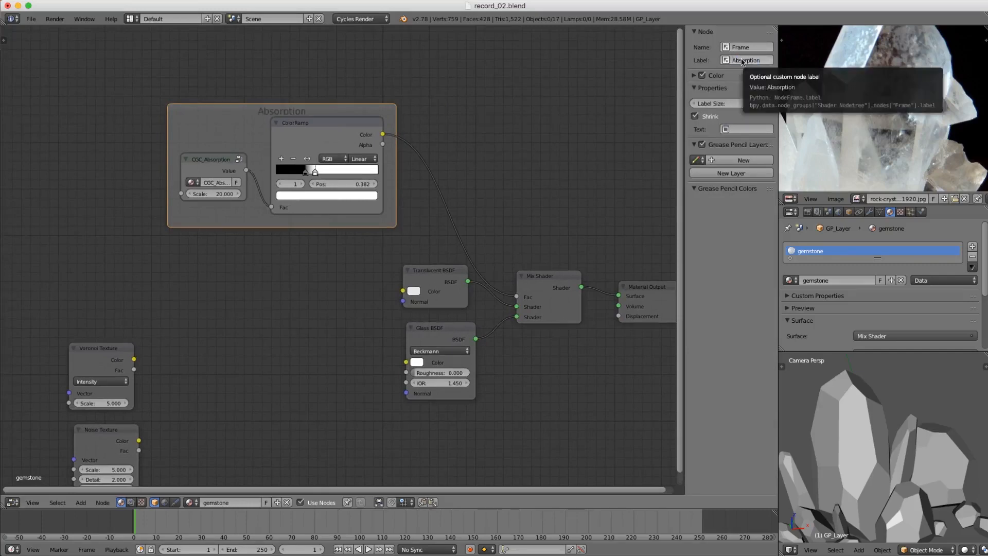
pyautogui.write('Absorption')
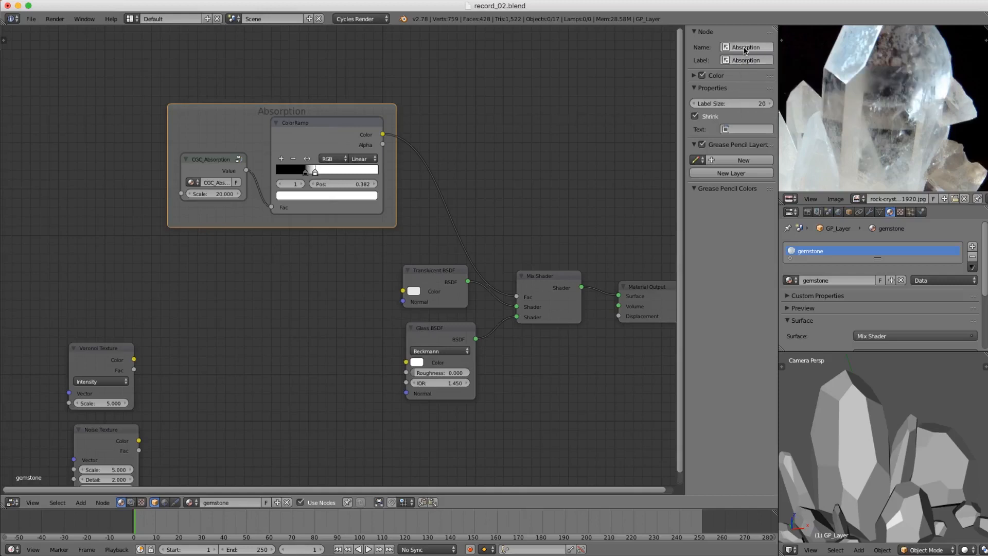
# - Give the Absorption frame a custom green color
pyautogui.click(691, 77)
pyautogui.click(702, 104)
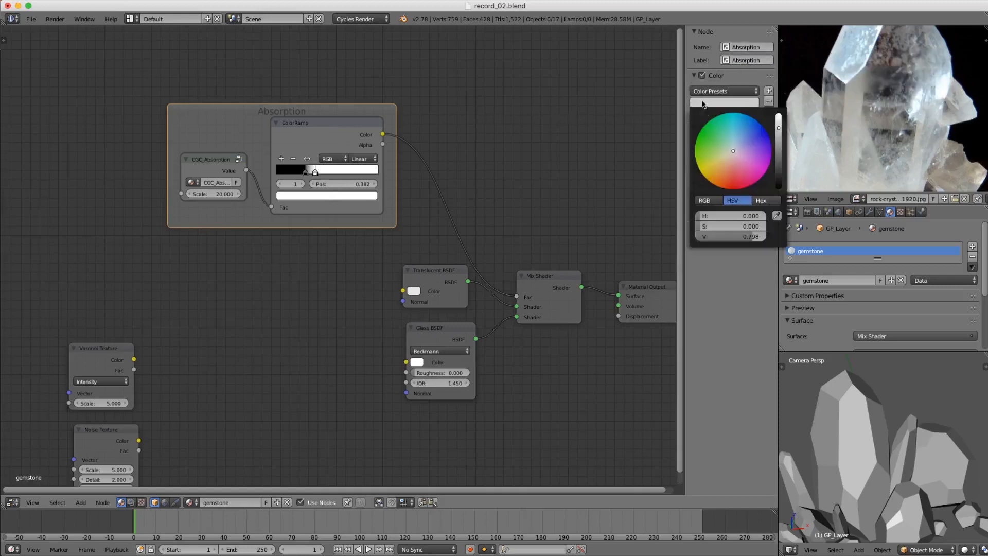
pyautogui.click(719, 137)
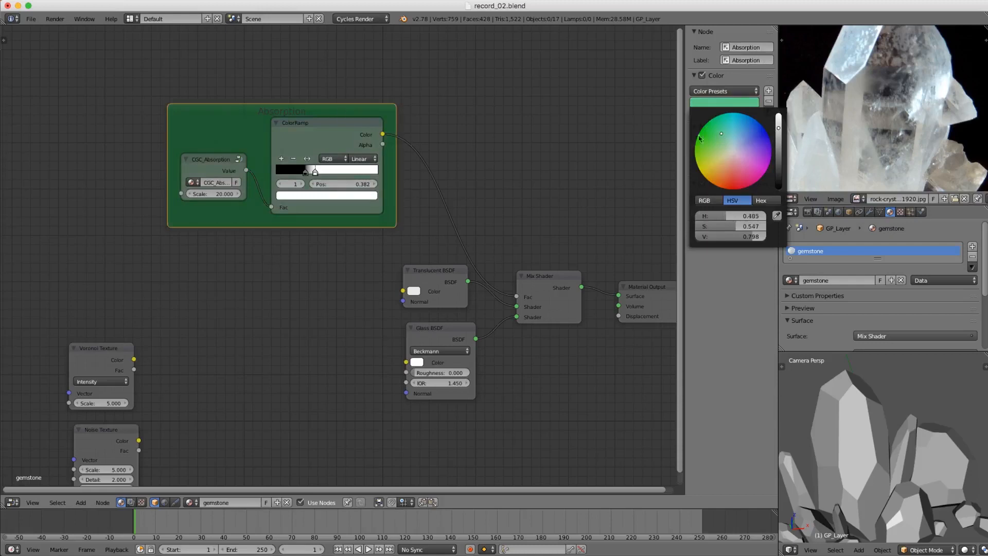
# - Move the Absorption frame up and shift the Voronoi and Noise Texture nodes away from the shaders, stacked together
pyautogui.moveTo(330, 107); pyautogui.dragTo(338, 70)
pyautogui.moveTo(341, 257); pyautogui.dragTo(421, 154, button='middle')
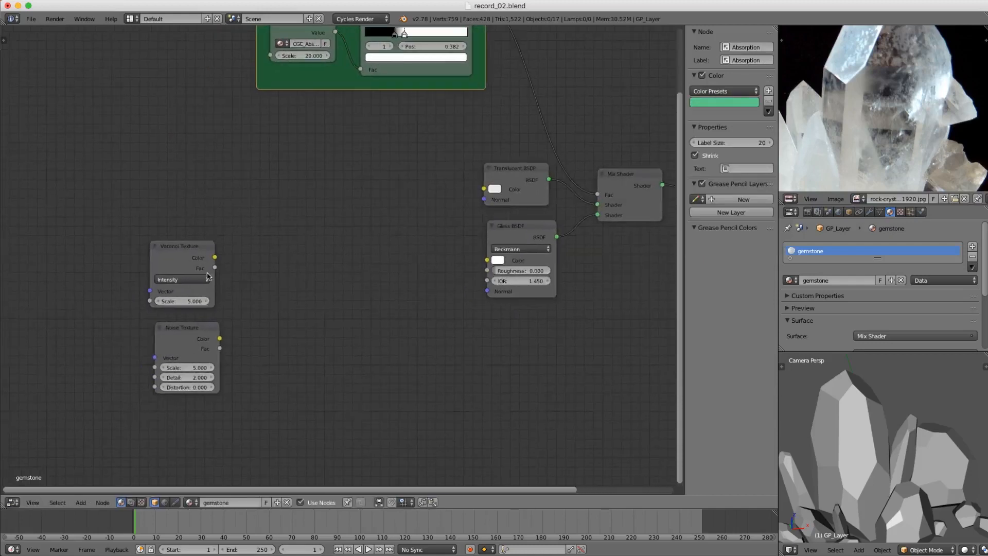
pyautogui.moveTo(208, 273); pyautogui.dragTo(288, 222, button='middle')
pyautogui.moveTo(256, 197); pyautogui.dragTo(200, 163)
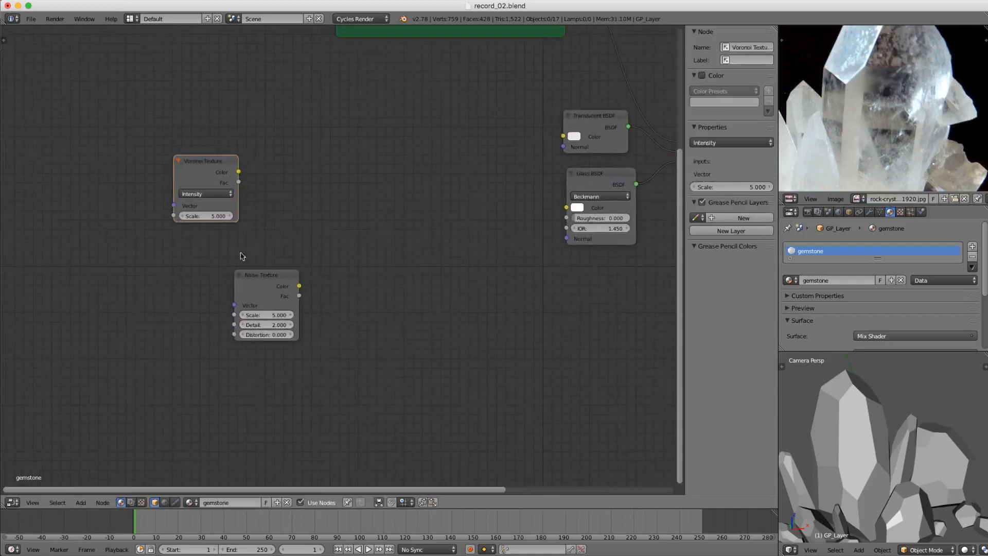
pyautogui.moveTo(257, 274); pyautogui.dragTo(200, 243)
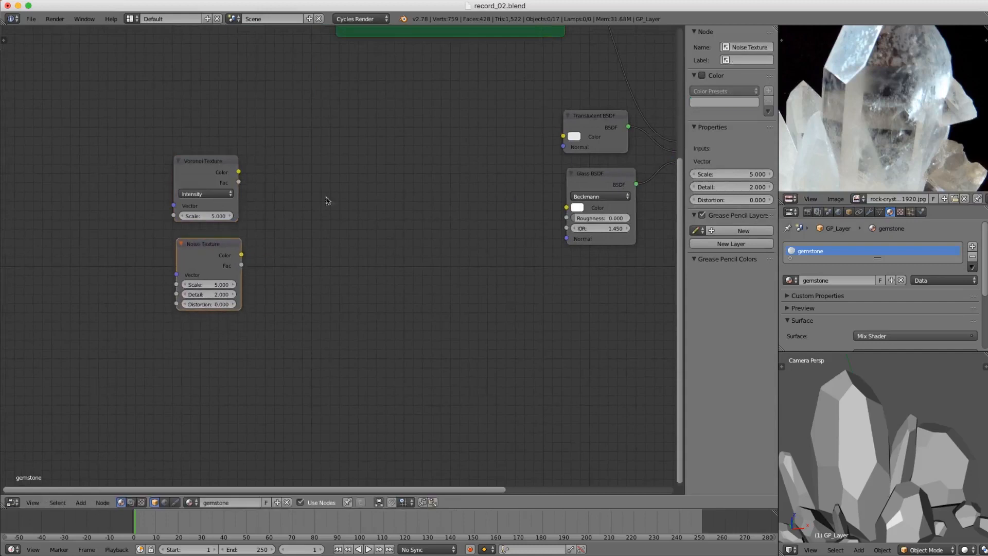
# - Turn on rendered viewport shading and preview the Voronoi Texture, the Noise Texture and again the Voronoi Texture on the crystal
pyautogui.hotkey('shift', 'z')
pyautogui.moveTo(280, 158); pyautogui.dragTo(245, 175, button='middle')
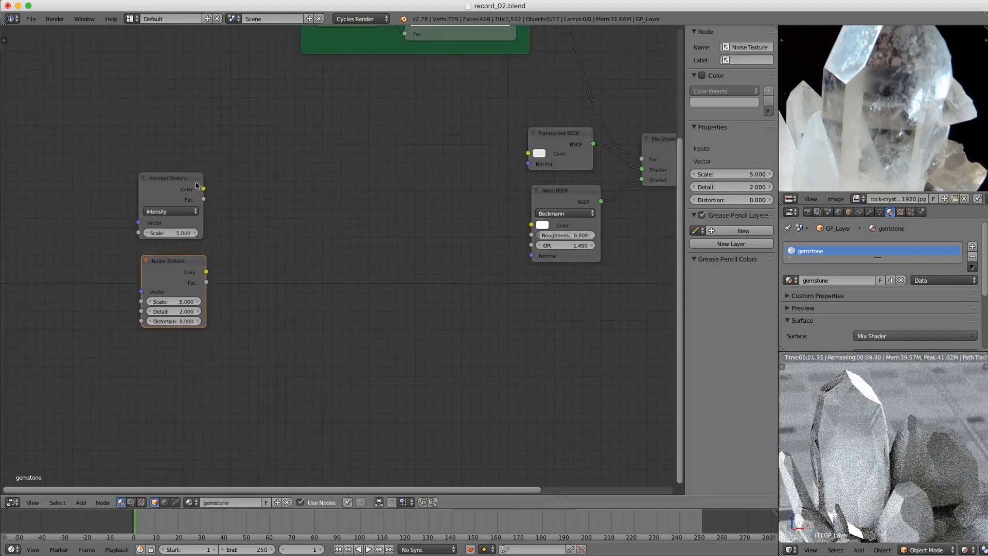
pyautogui.keyDown('ctrl'); pyautogui.keyDown('shift'); pyautogui.click(169, 184); pyautogui.keyUp('shift'); pyautogui.keyUp('ctrl')
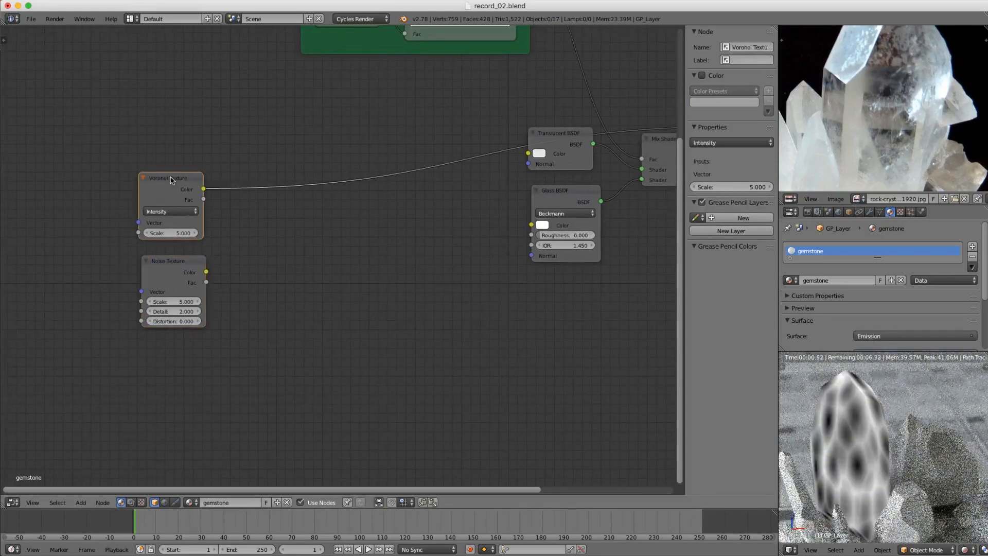
pyautogui.keyDown('ctrl'); pyautogui.keyDown('shift'); pyautogui.click(177, 270); pyautogui.keyUp('shift'); pyautogui.keyUp('ctrl')
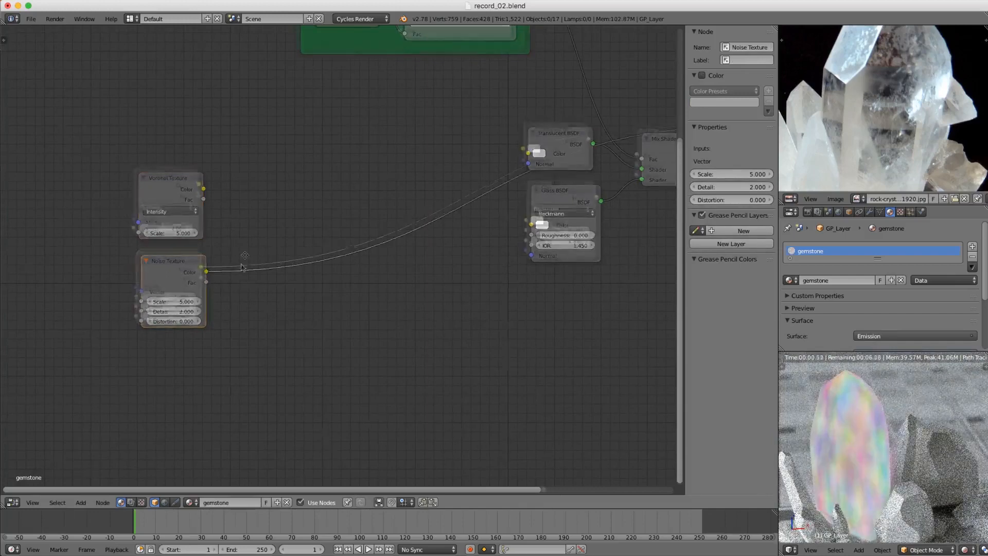
pyautogui.moveTo(251, 255); pyautogui.dragTo(260, 257, button='middle')
pyautogui.scroll(3, 261, 258)
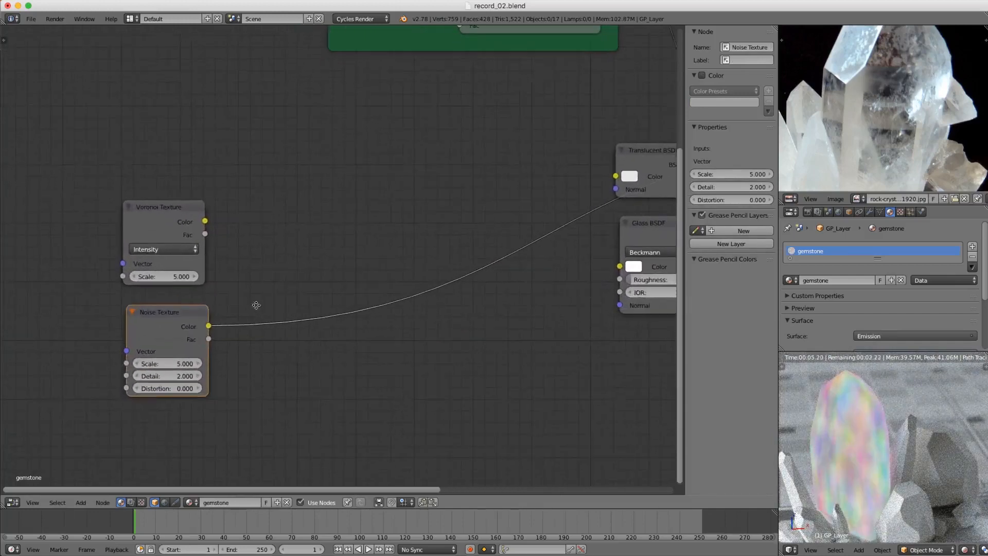
pyautogui.keyDown('ctrl'); pyautogui.keyDown('shift'); pyautogui.click(165, 209); pyautogui.keyUp('shift'); pyautogui.keyUp('ctrl')
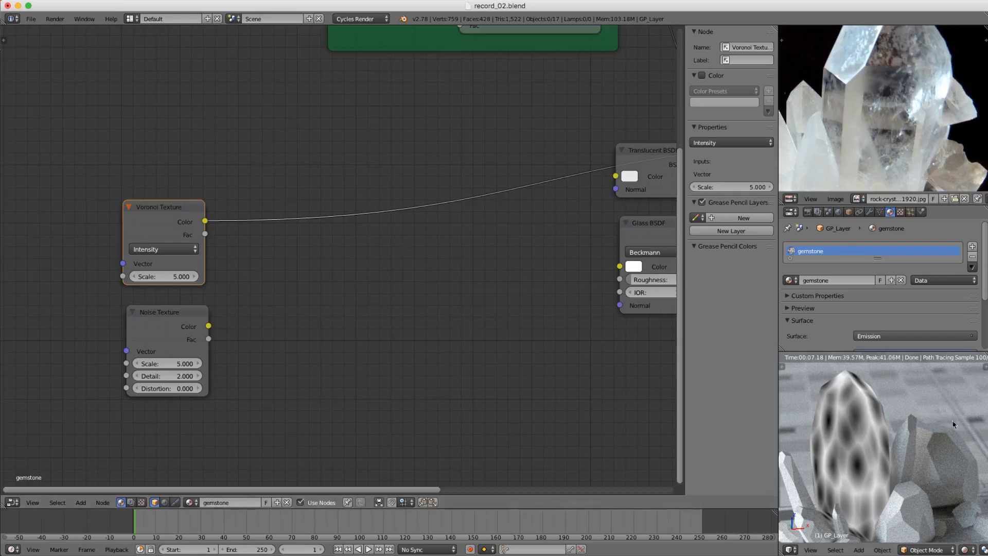
# - Return the viewport to solid shading and box-select the whole crystal cluster
pyautogui.press('z')
pyautogui.press('z')
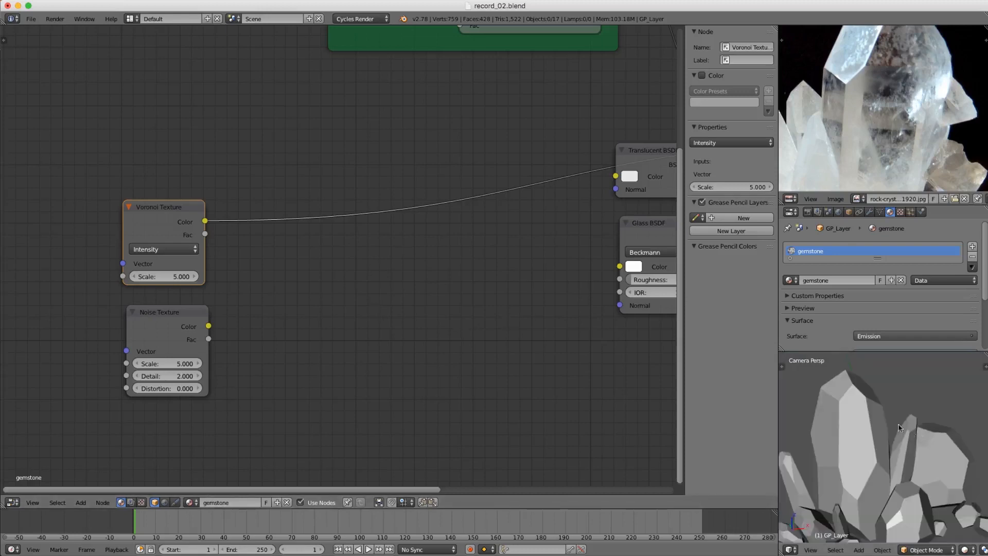
pyautogui.keyDown('shift'); pyautogui.moveTo(844, 397); pyautogui.dragTo(842, 413, button='middle'); pyautogui.keyUp('shift')
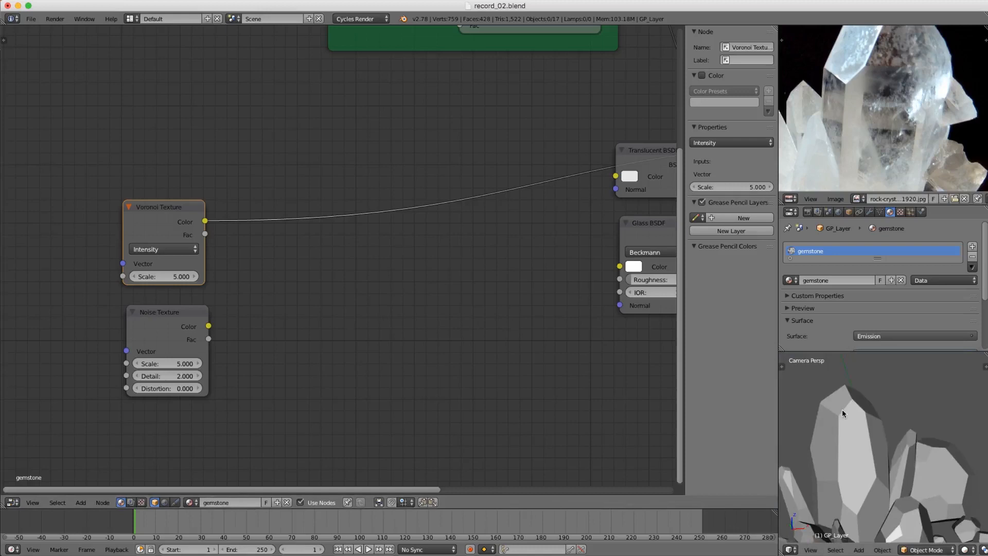
pyautogui.rightClick(844, 413)
pyautogui.scroll(-4, 864, 419)
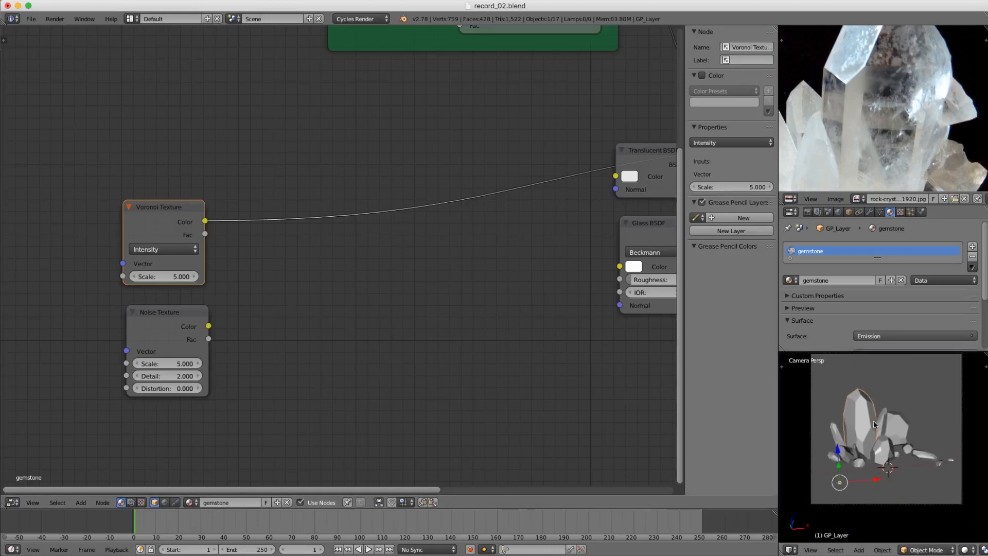
pyautogui.scroll(1, 873, 425)
pyautogui.press('b')
pyautogui.moveTo(803, 369)
pyautogui.mouseDown()
pyautogui.moveTo(903, 419)
pyautogui.moveTo(959, 484)
pyautogui.mouseUp()
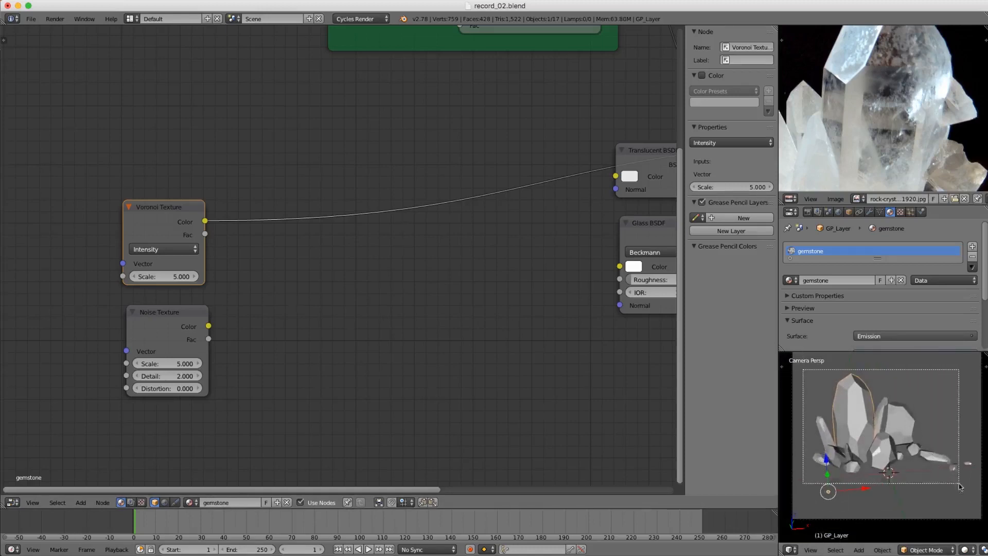
# - Frame the selected crystals in wireframe outside the camera view and expand the active mesh's Texture Space settings
pyautogui.press('z')
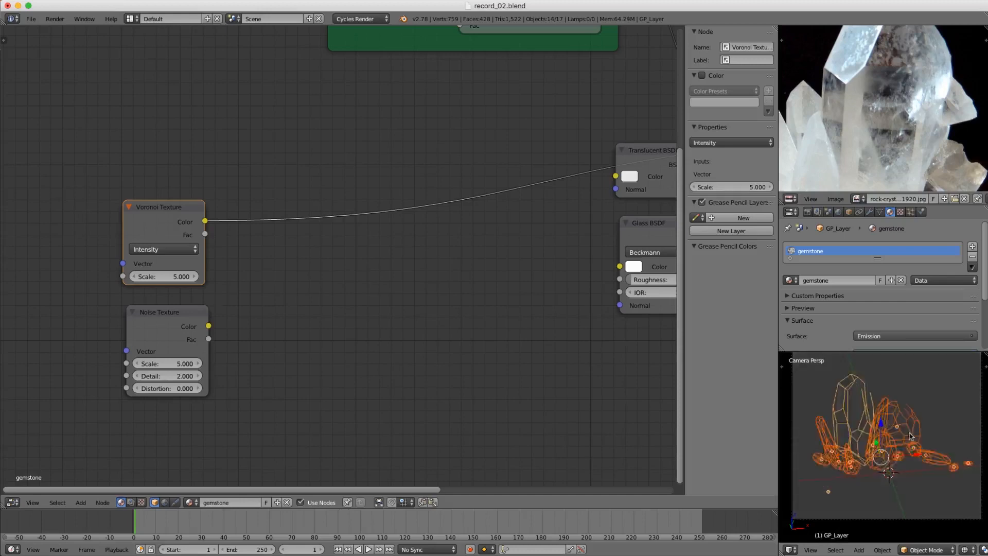
pyautogui.moveTo(910, 436); pyautogui.dragTo(869, 403, button='middle')
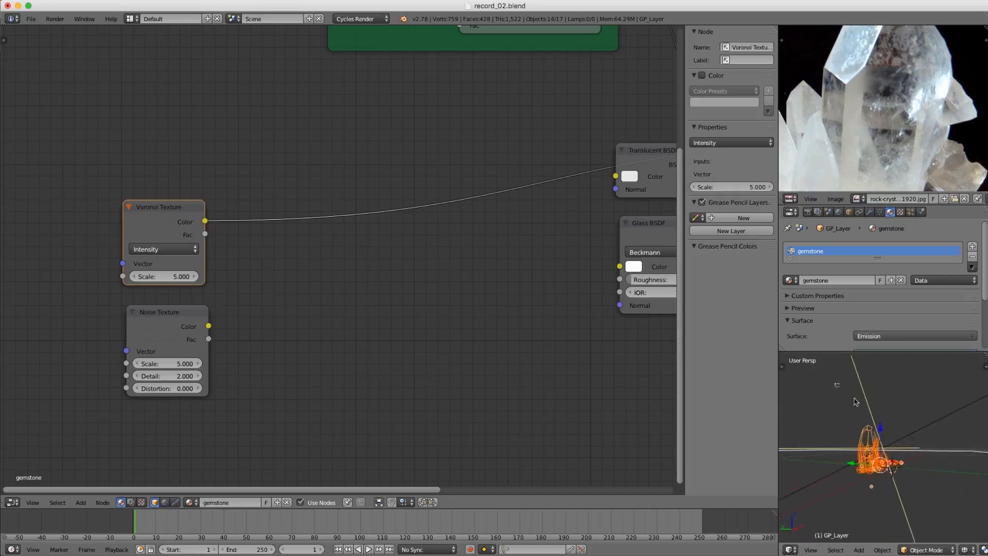
pyautogui.press('b')
pyautogui.moveTo(934, 432); pyautogui.dragTo(949, 475)
pyautogui.press('KP_Decimal')
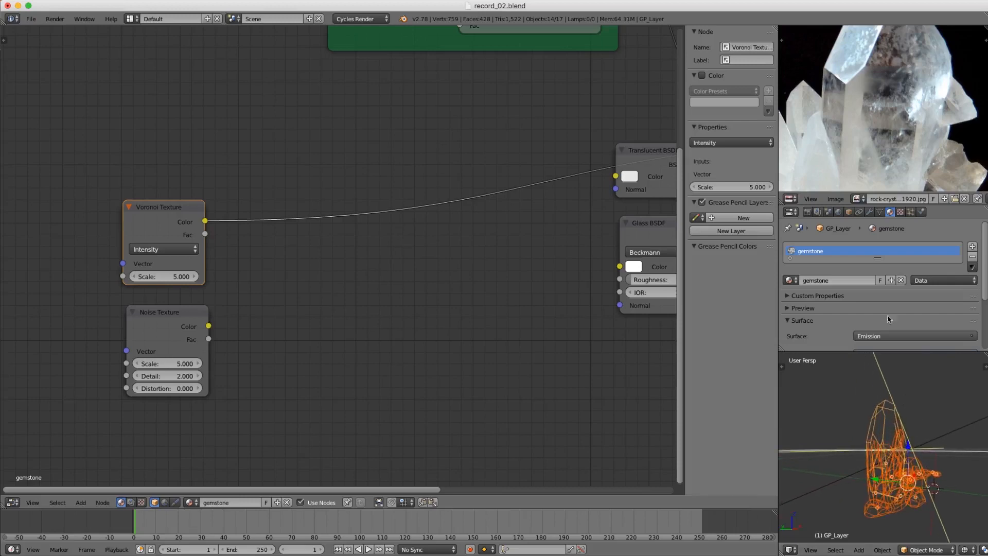
pyautogui.click(879, 212)
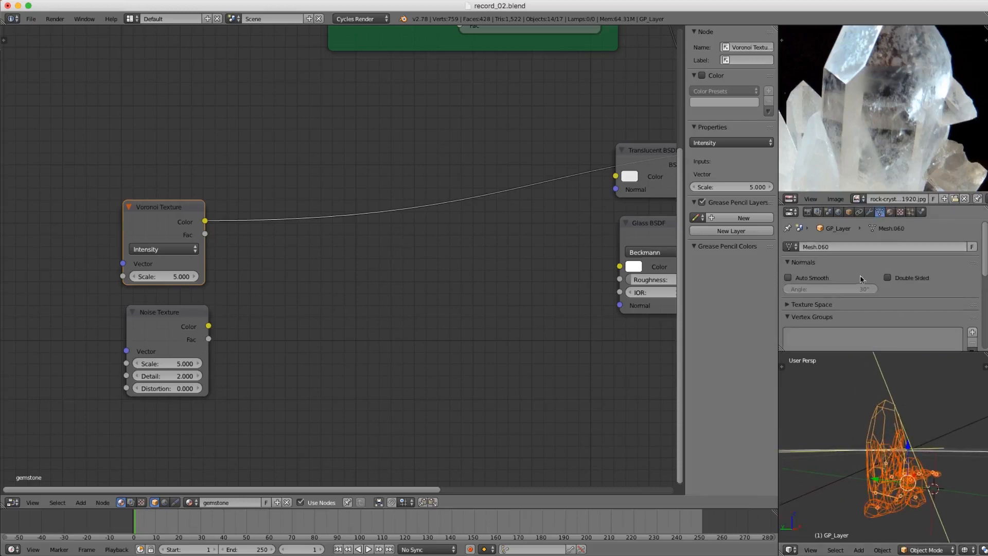
pyautogui.click(806, 305)
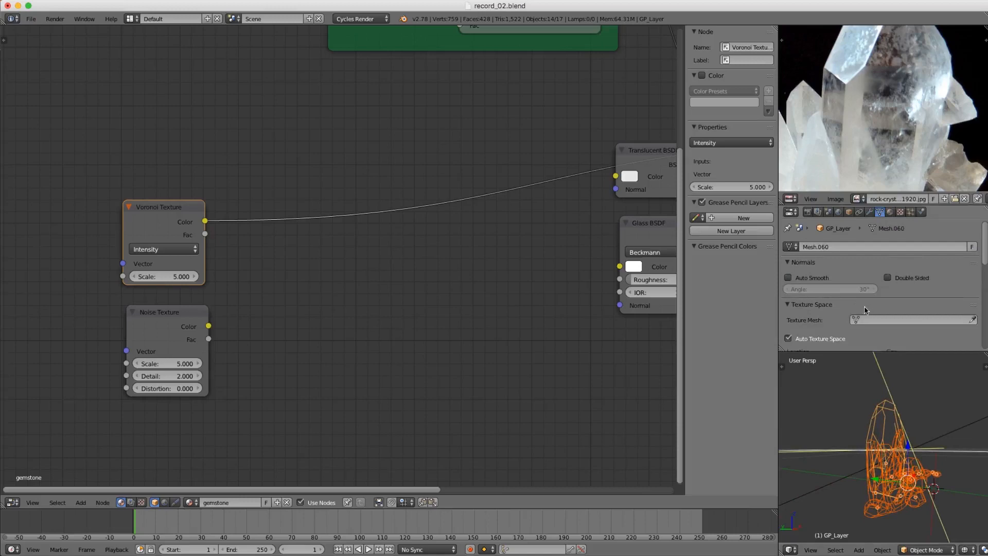
# - Turn off Auto Texture Space for the selected crystal meshes
pyautogui.scroll(-2, 864, 309)
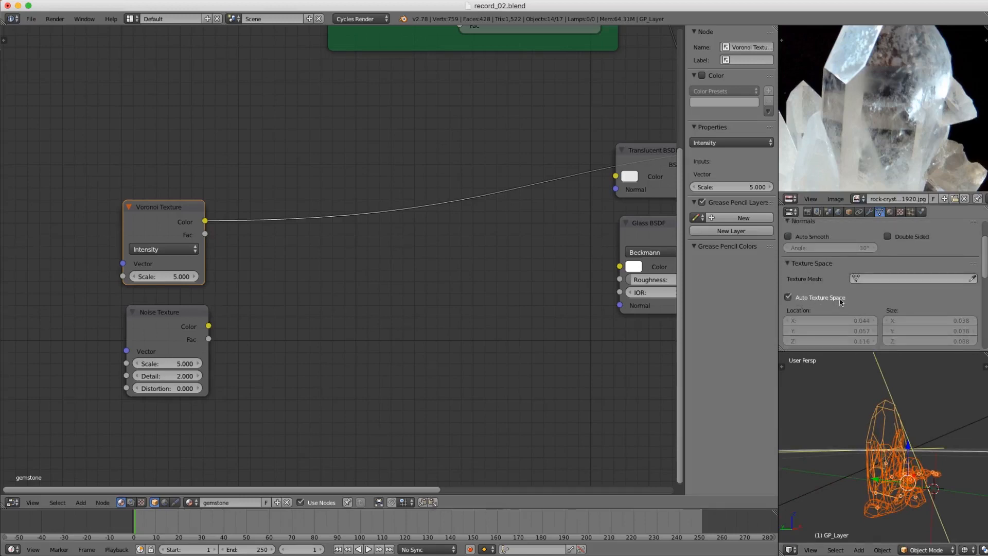
pyautogui.click(788, 297)
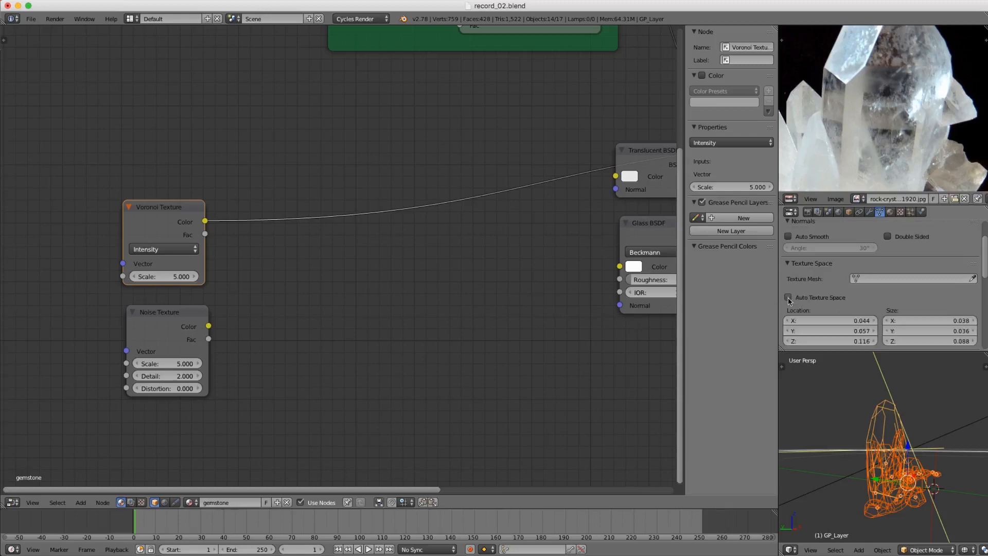
pyautogui.click(789, 297)
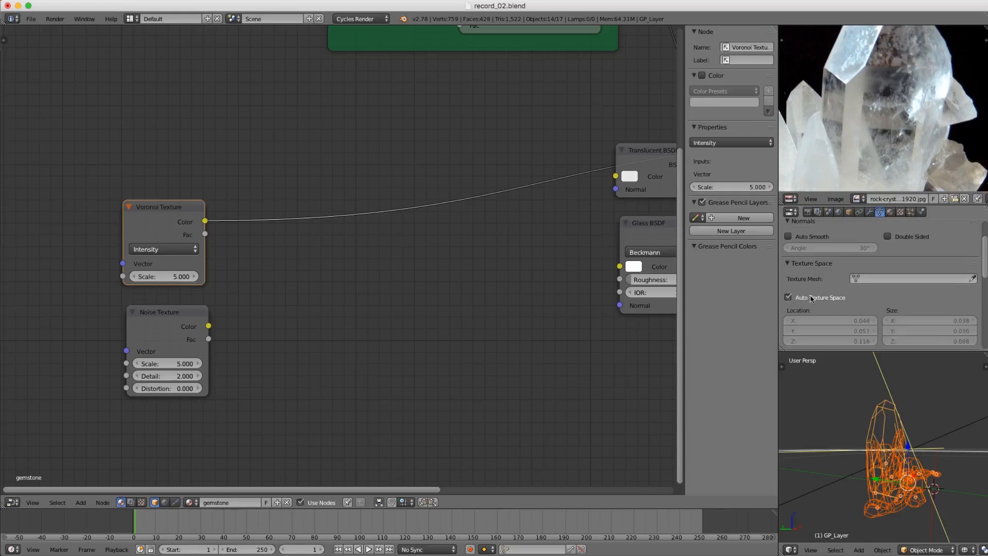
pyautogui.click(788, 297)
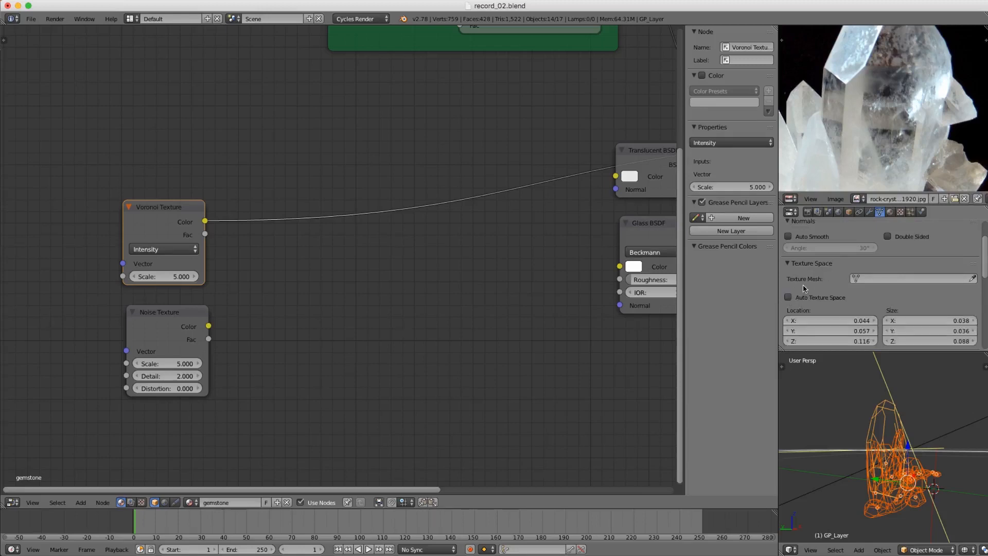
# - Set the Texture Space size to 1 on X, Y and Z
pyautogui.click(916, 321)
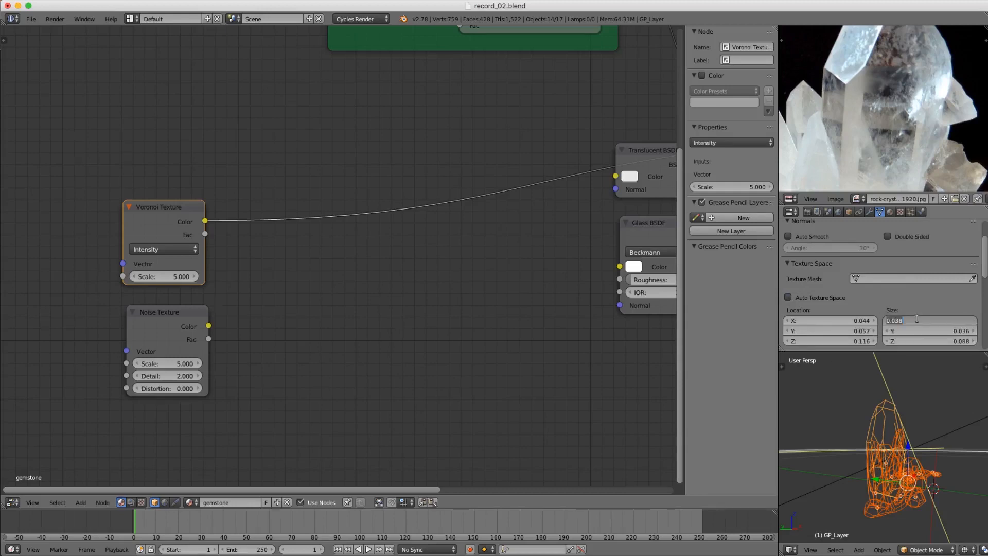
pyautogui.write('1')
pyautogui.press('Return')
pyautogui.click(923, 331)
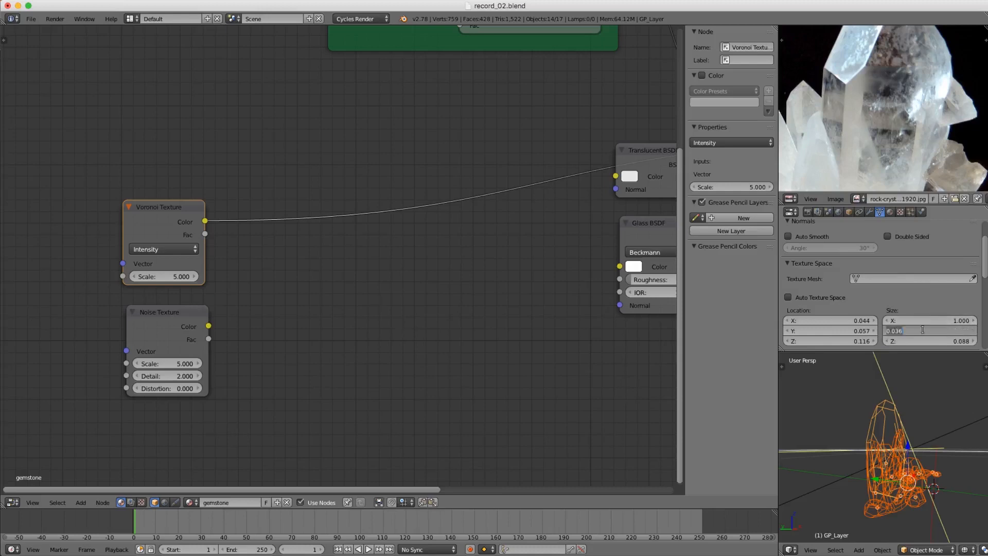
pyautogui.write('1')
pyautogui.press('Return')
pyautogui.click(924, 340)
pyautogui.write('1')
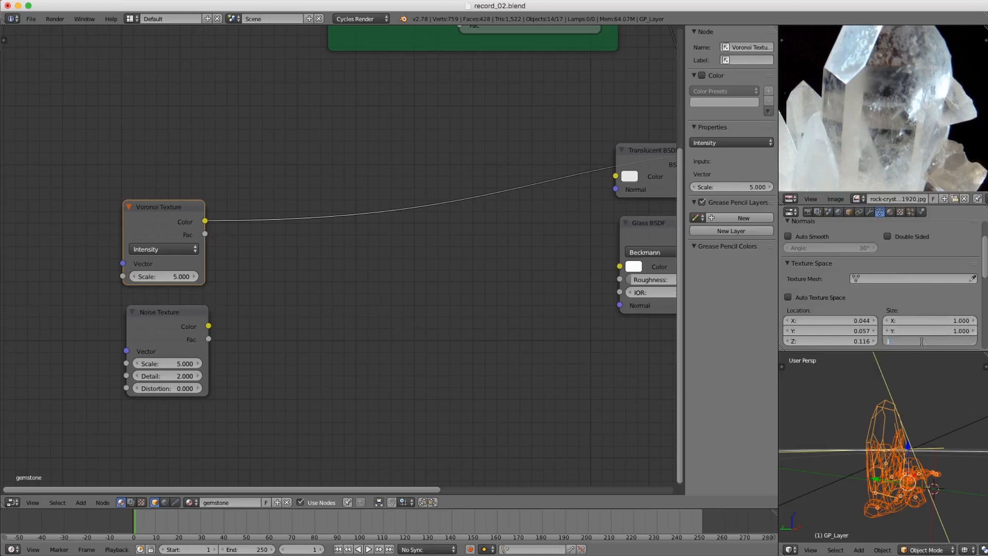
pyautogui.press('Return')
# - Select several crystals one by one to check their Texture Space size, ending with the tall crystal
pyautogui.rightClick(873, 466)
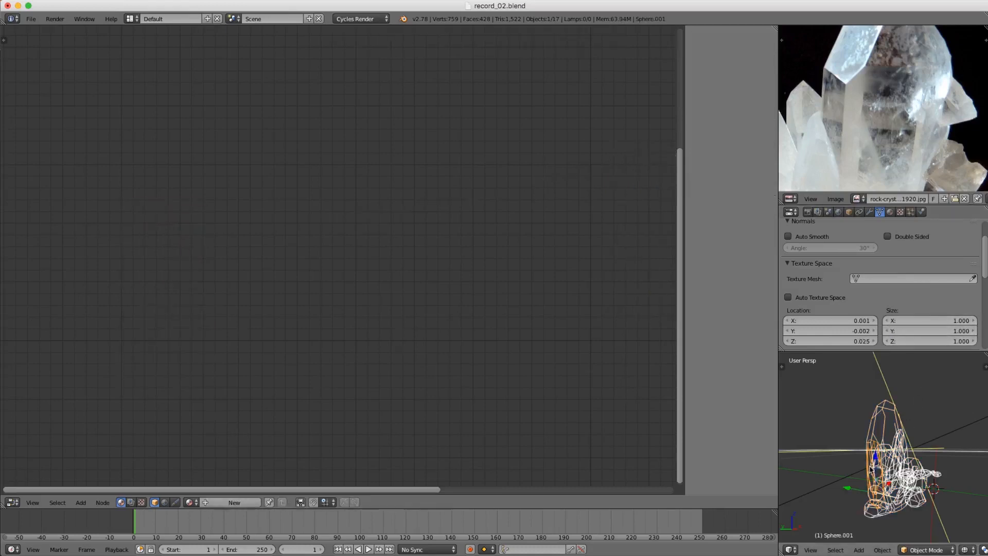
pyautogui.rightClick(891, 470)
pyautogui.rightClick(901, 472)
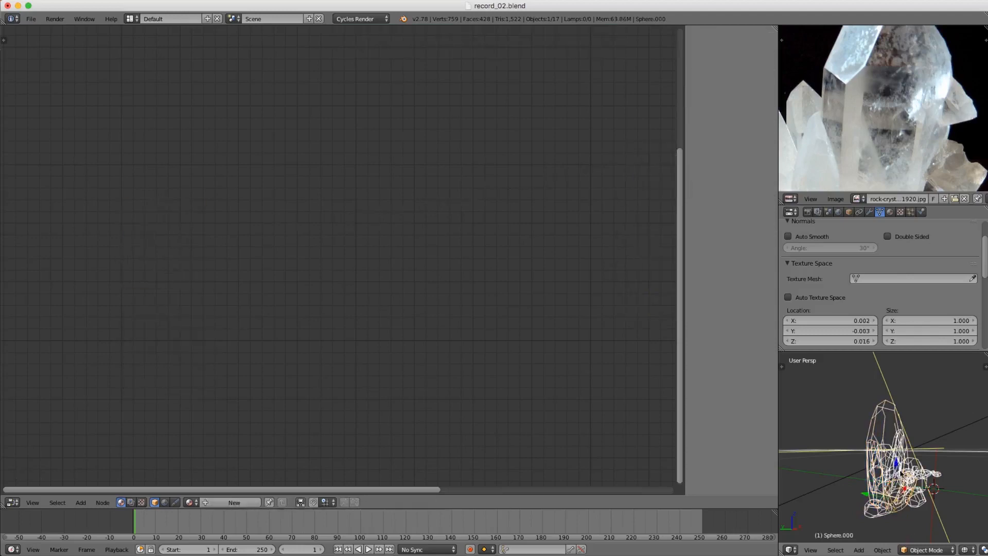
pyautogui.rightClick(880, 413)
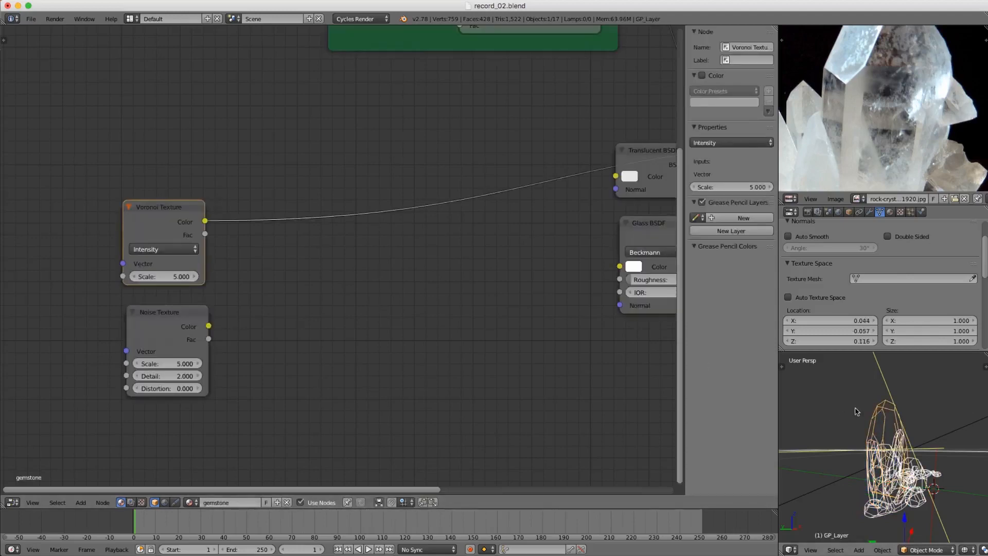
# - Return the viewport to a centred camera view of the crystals and switch to rendered shading
pyautogui.press('KP_0')
pyautogui.keyDown('shift'); pyautogui.moveTo(857, 397); pyautogui.dragTo(858, 408, button='middle'); pyautogui.keyUp('shift')
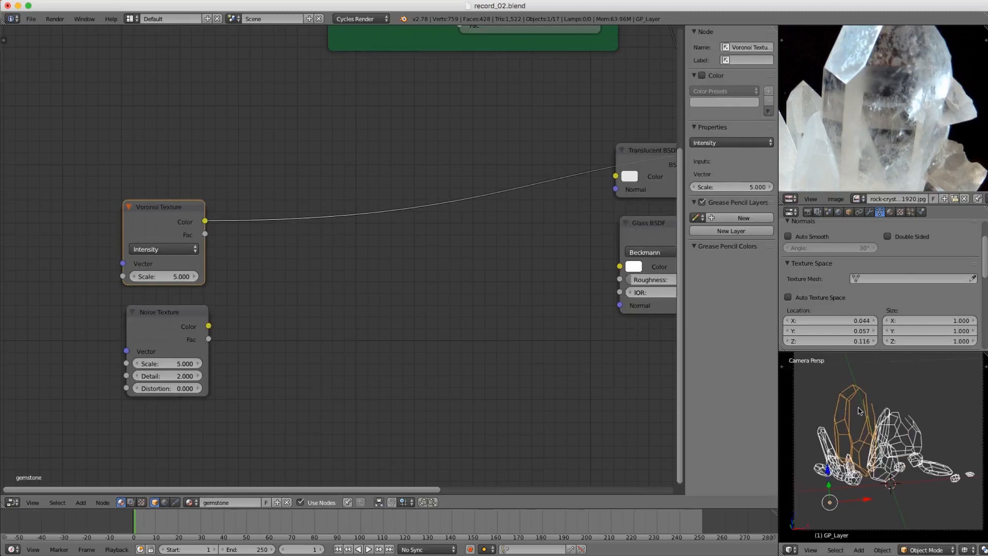
pyautogui.scroll(1, 858, 408)
pyautogui.hotkey('shift', 'z')
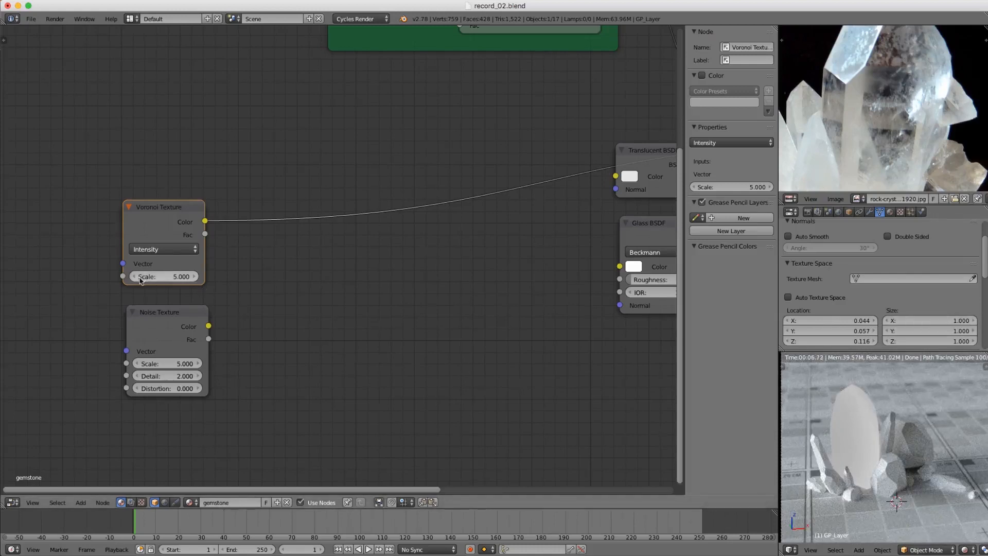
# - Set the scale of both the Voronoi Texture and the Noise Texture to 50 and preview the Noise Texture
pyautogui.scroll(1, 151, 277)
pyautogui.click(150, 277)
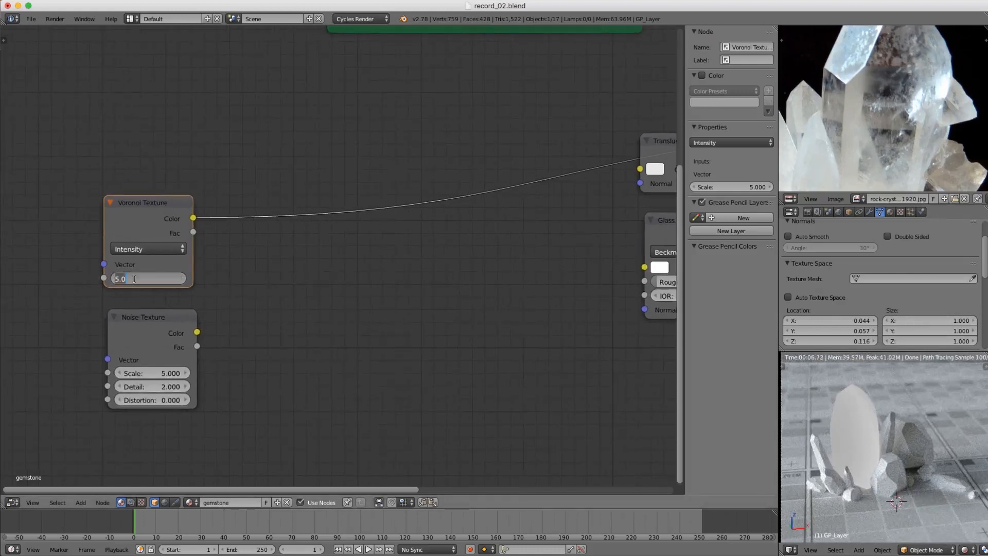
pyautogui.write('2.0')
pyautogui.press('Return')
pyautogui.click(157, 372)
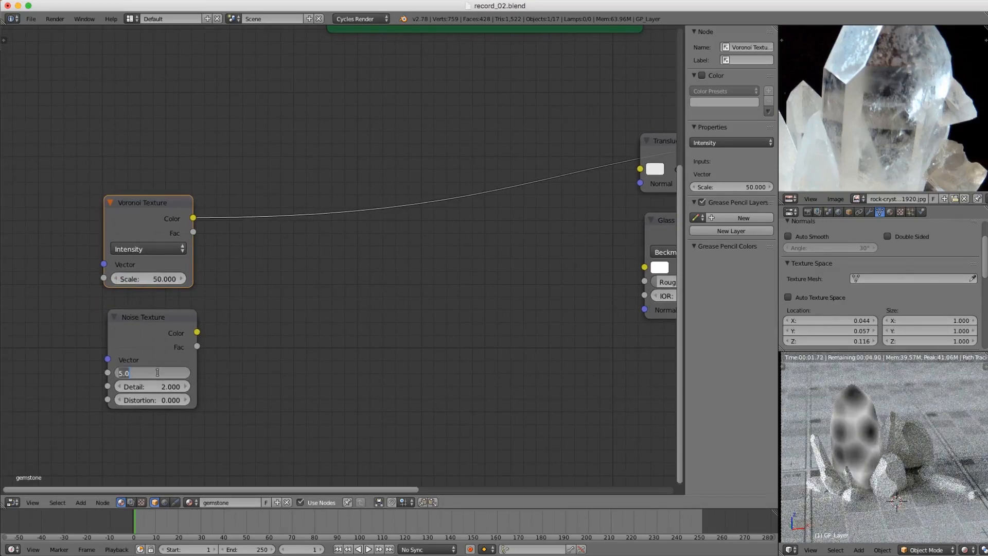
pyautogui.write('50')
pyautogui.press('Return')
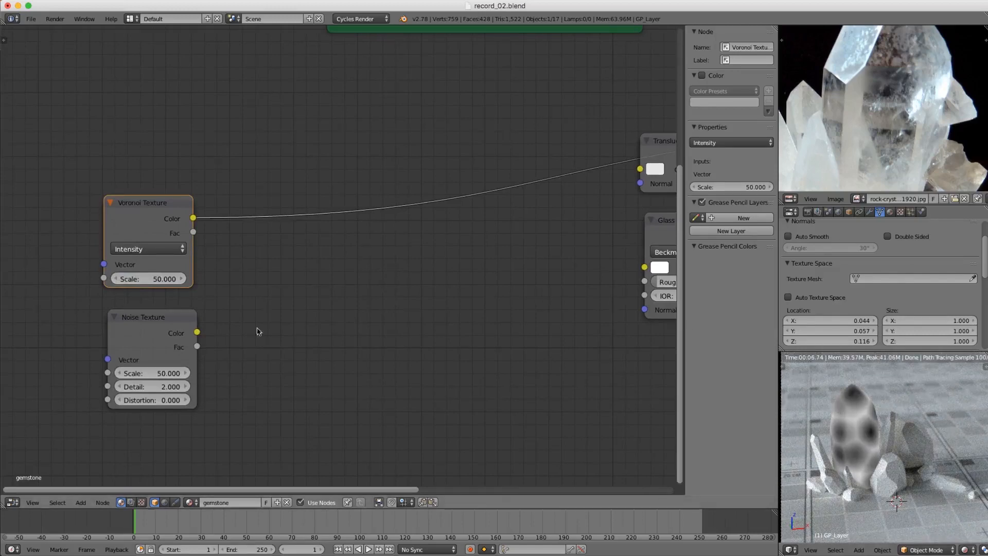
pyautogui.keyDown('ctrl'); pyautogui.keyDown('shift'); pyautogui.click(150, 317); pyautogui.keyUp('shift'); pyautogui.keyUp('ctrl')
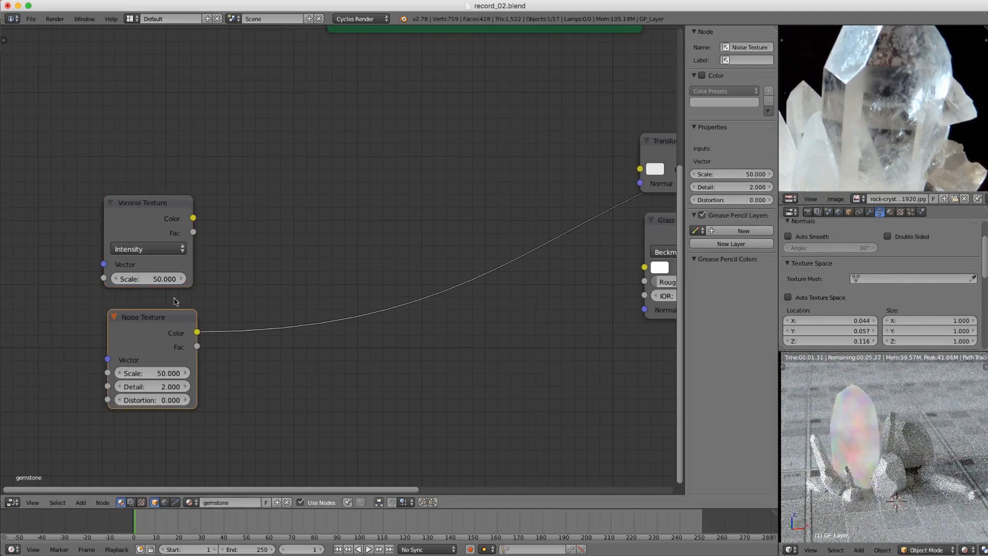
# - Shift the Voronoi Texture up, add a ColorRamp fed by its Color output and preview the ramp on the crystal
pyautogui.scroll(1, 166, 214)
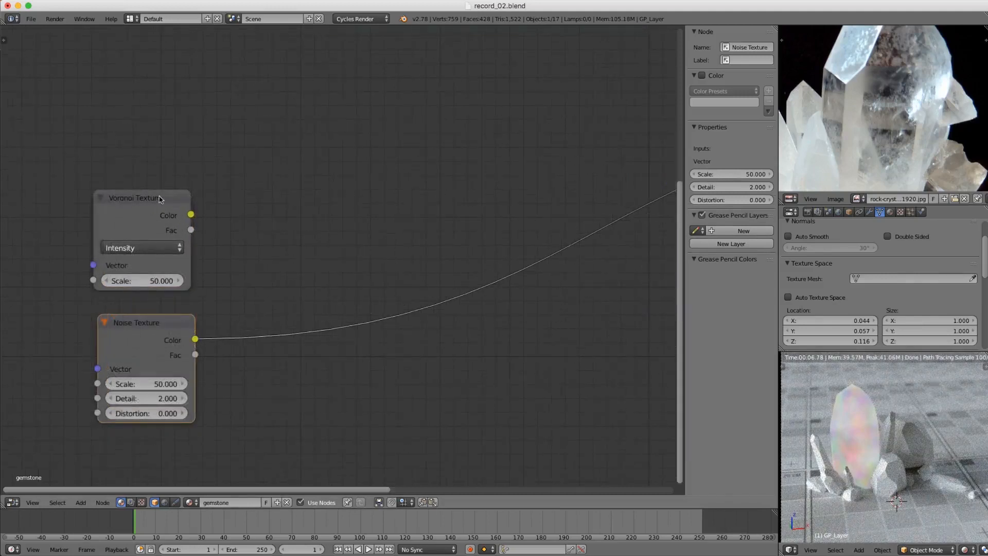
pyautogui.moveTo(159, 200); pyautogui.dragTo(147, 178)
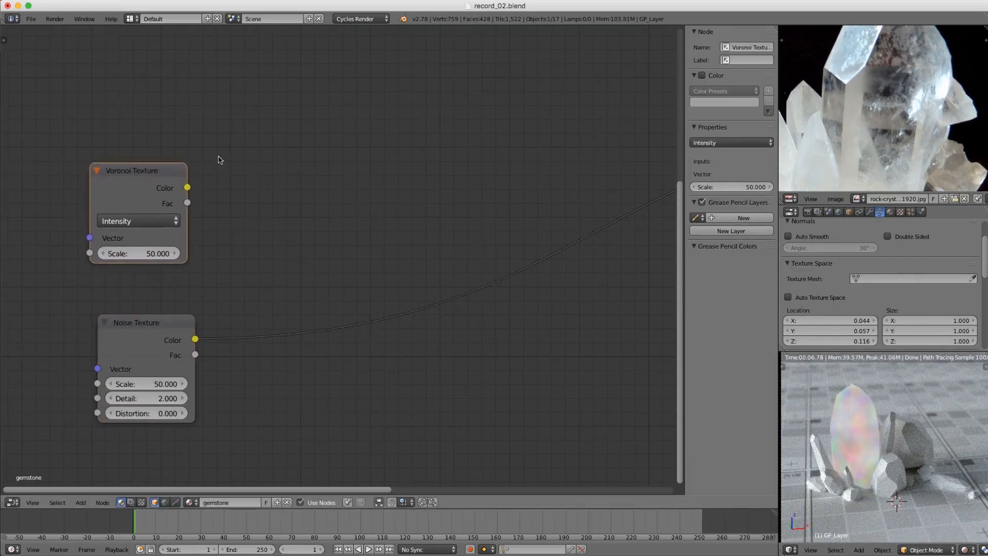
pyautogui.hotkey('shift', 'a')
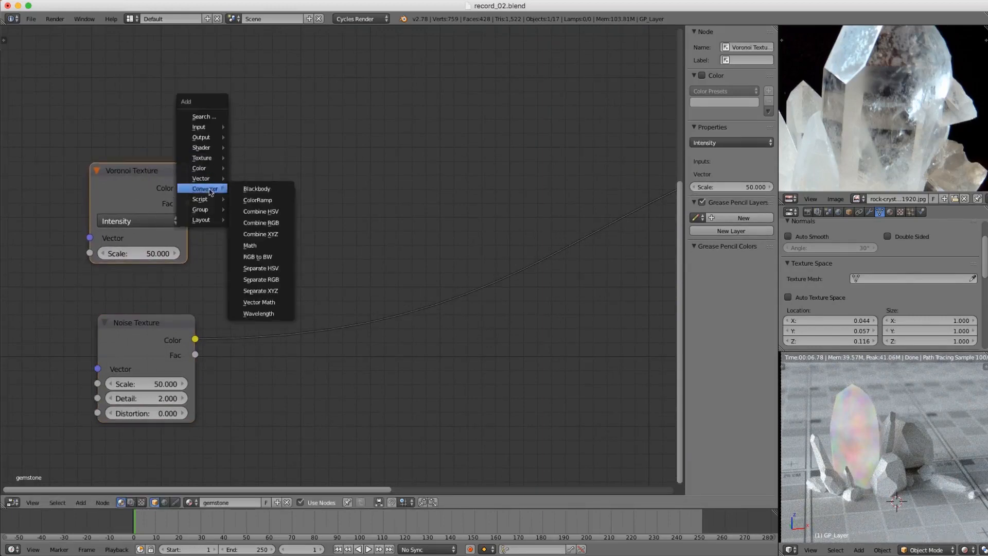
pyautogui.click(265, 200)
pyautogui.click(222, 125)
pyautogui.moveTo(188, 188); pyautogui.dragTo(222, 256)
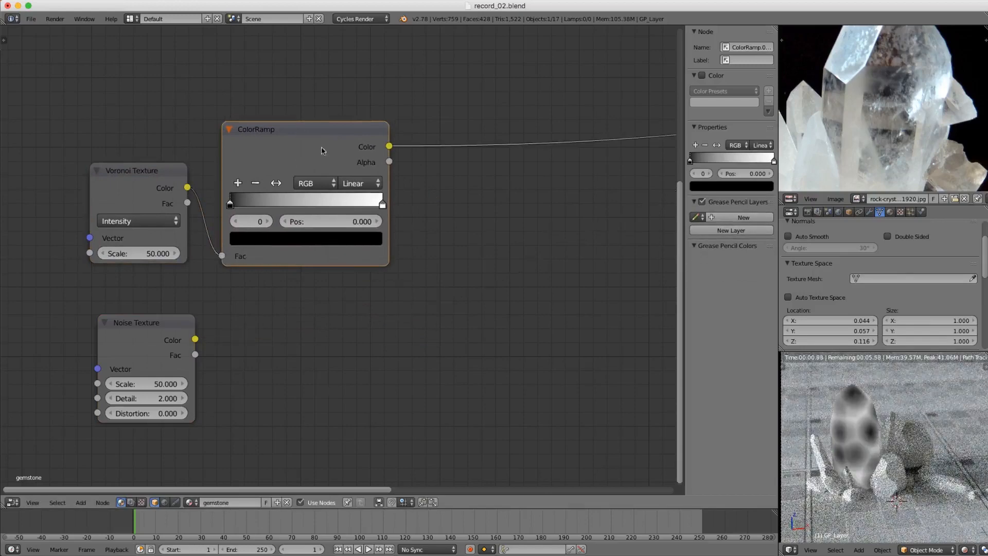
# - Set the Voronoi ColorRamp's interpolation to Ease and move its white stop to about 0.773
pyautogui.scroll(2, 334, 155)
pyautogui.click(369, 208)
pyautogui.click(370, 190)
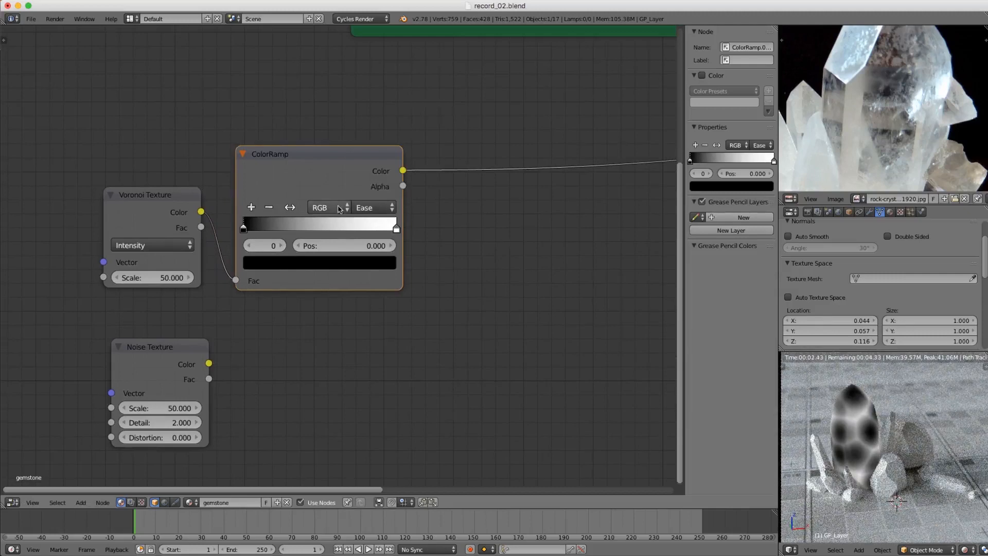
pyautogui.click(380, 211)
pyautogui.moveTo(245, 230)
pyautogui.mouseDown()
pyautogui.moveTo(301, 230)
pyautogui.moveTo(247, 230)
pyautogui.mouseUp()
pyautogui.moveTo(397, 230); pyautogui.dragTo(362, 233)
# - Add a second ColorRamp fed by the Noise Texture's Color output and preview it on the crystal
pyautogui.moveTo(300, 315)
pyautogui.keyDown('ctrl'); pyautogui.mouseDown(button='middle')
pyautogui.moveTo(289, 288)
pyautogui.moveTo(287, 304)
pyautogui.mouseUp(button='middle'); pyautogui.keyUp('ctrl')
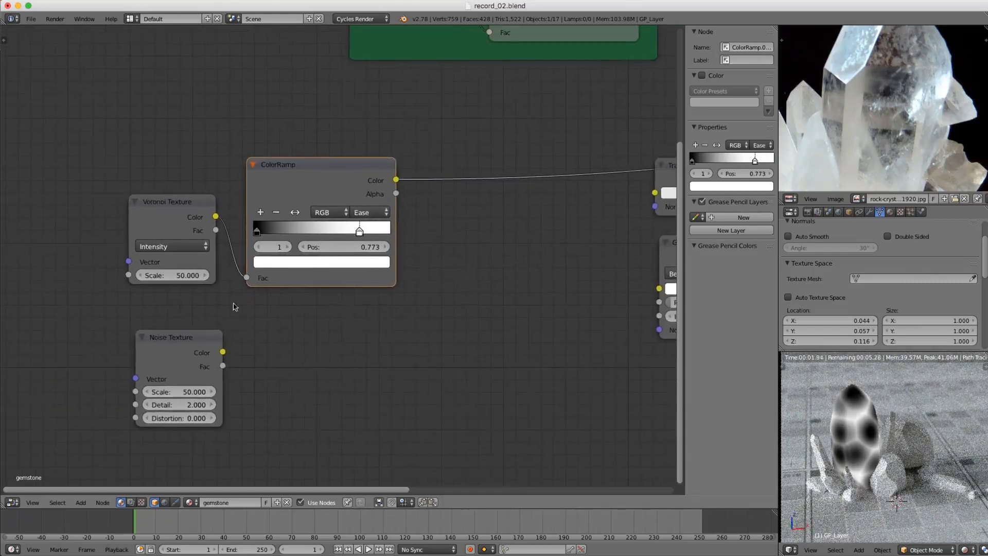
pyautogui.click(186, 348)
pyautogui.hotkey('shift', 'a')
pyautogui.moveTo(304, 322)
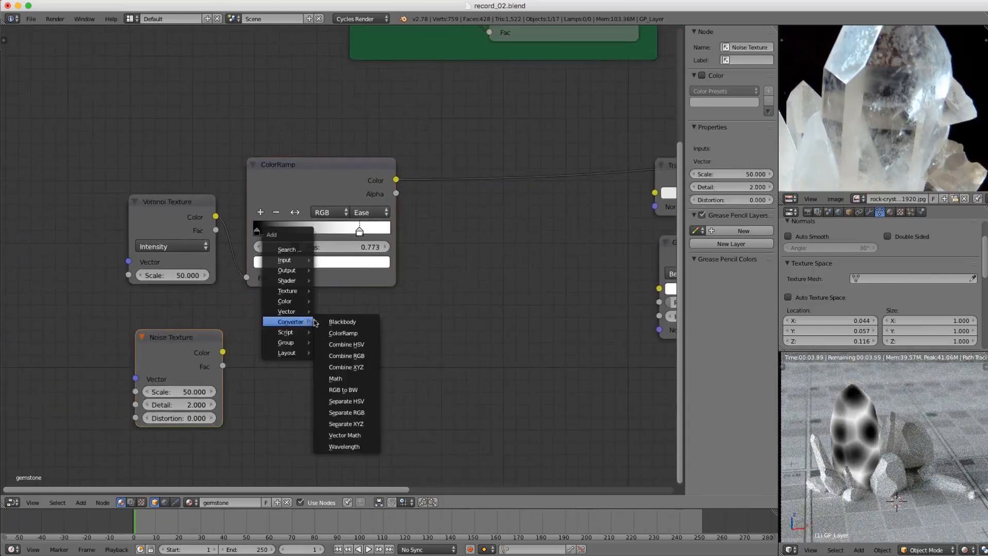
pyautogui.click(344, 332)
pyautogui.click(296, 321)
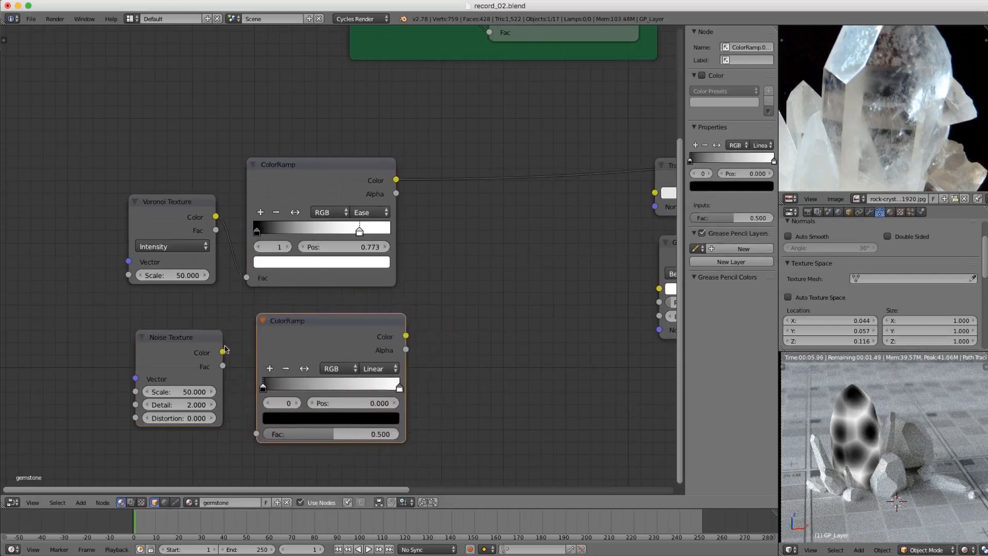
pyautogui.moveTo(223, 351); pyautogui.dragTo(260, 436)
pyautogui.keyDown('ctrl'); pyautogui.keyDown('shift'); pyautogui.click(337, 328); pyautogui.keyUp('shift'); pyautogui.keyUp('ctrl')
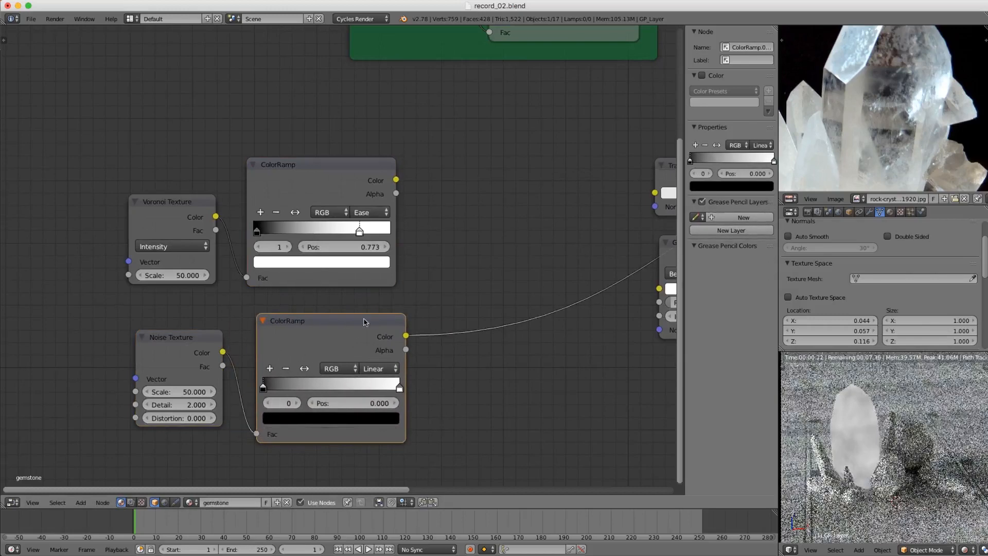
# - Set the noise ColorRamp to Ease interpolation, with the black stop at about 0.386 and the white stop at about 0.818
pyautogui.scroll(1, 342, 297)
pyautogui.moveTo(270, 396); pyautogui.dragTo(306, 395)
pyautogui.click(393, 375)
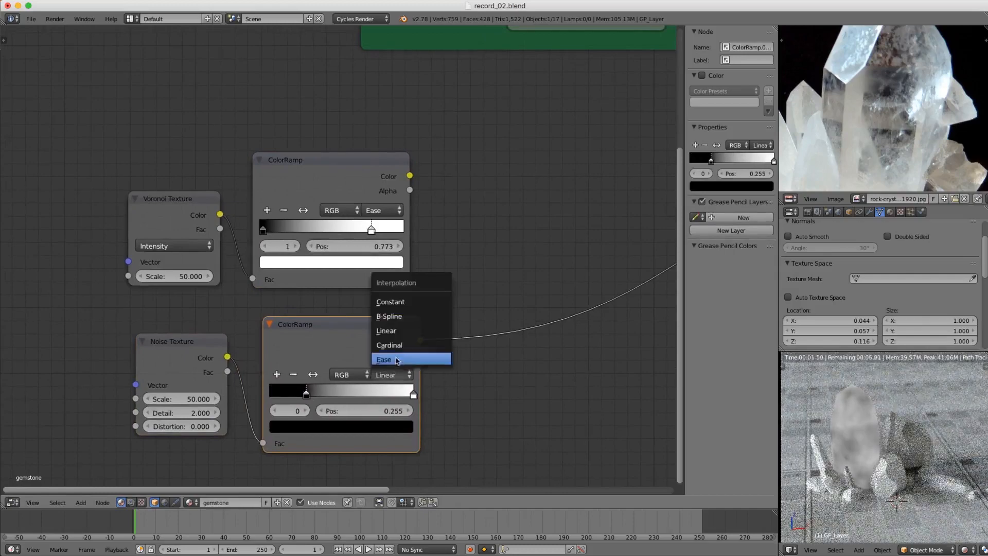
pyautogui.click(389, 359)
pyautogui.moveTo(406, 395); pyautogui.dragTo(379, 399)
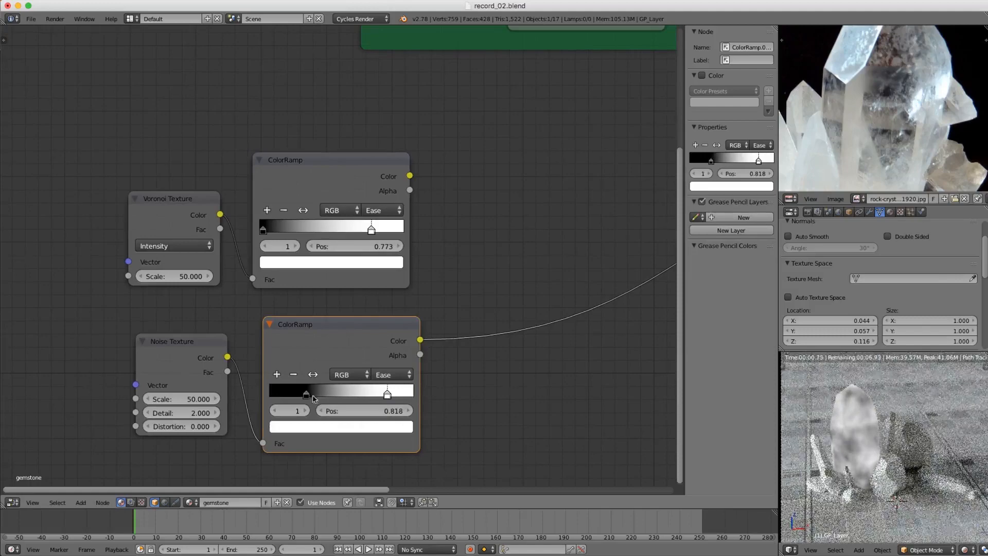
pyautogui.moveTo(307, 395); pyautogui.dragTo(326, 396)
# - Frame the tall crystal closely in the rendered view and set the Noise Texture's Detail to 10
pyautogui.scroll(3, 904, 428)
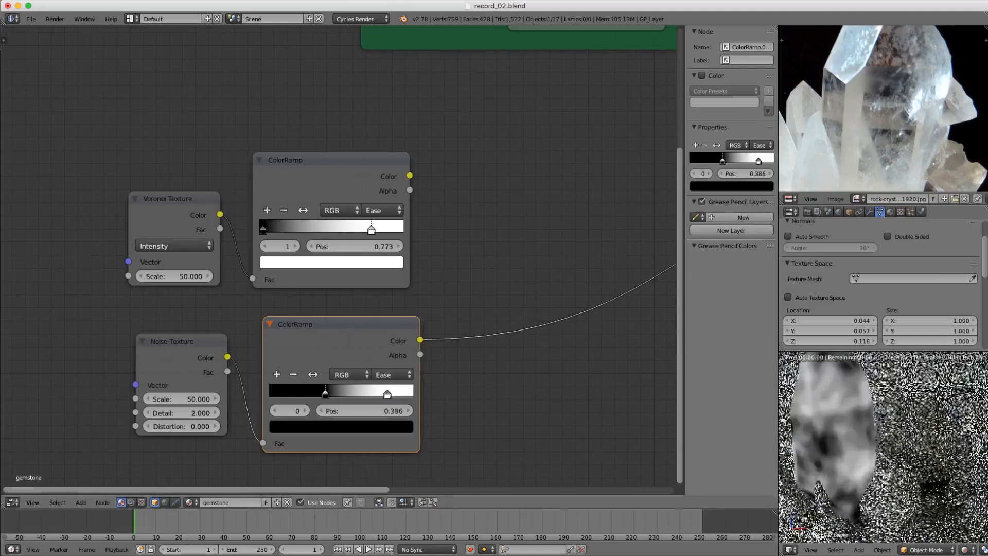
pyautogui.keyDown('shift'); pyautogui.moveTo(904, 427); pyautogui.dragTo(938, 442, button='middle'); pyautogui.keyUp('shift')
pyautogui.scroll(2, 226, 443)
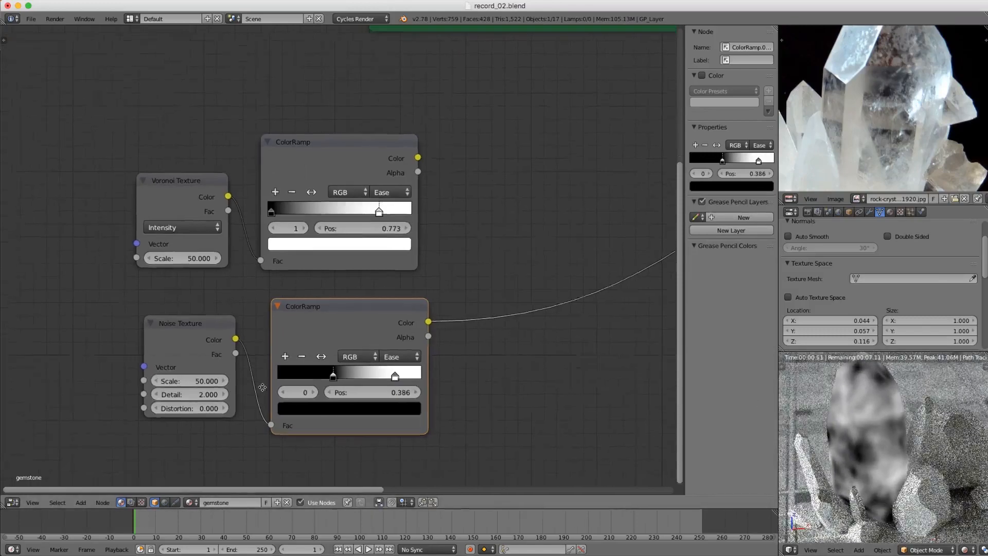
pyautogui.click(163, 400)
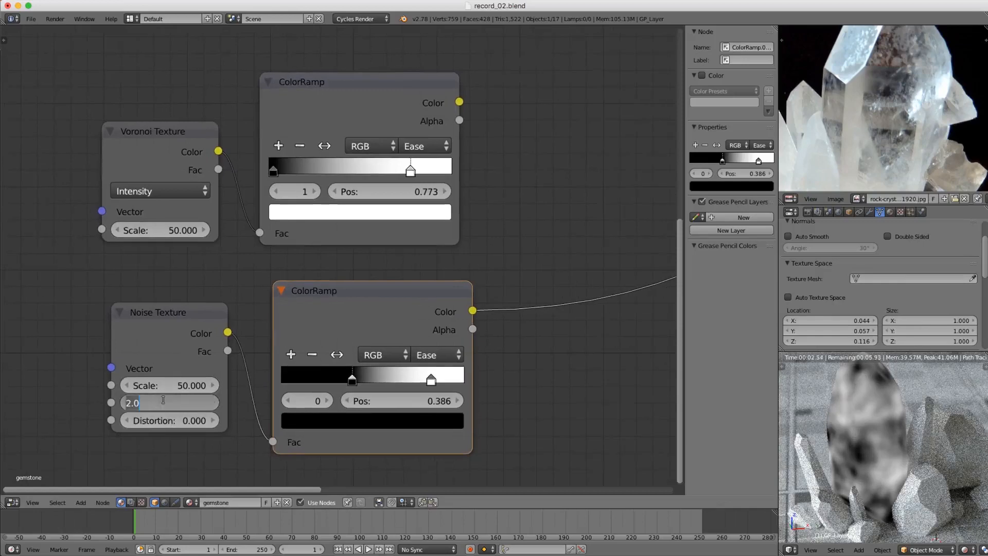
pyautogui.write('10')
pyautogui.press('Return')
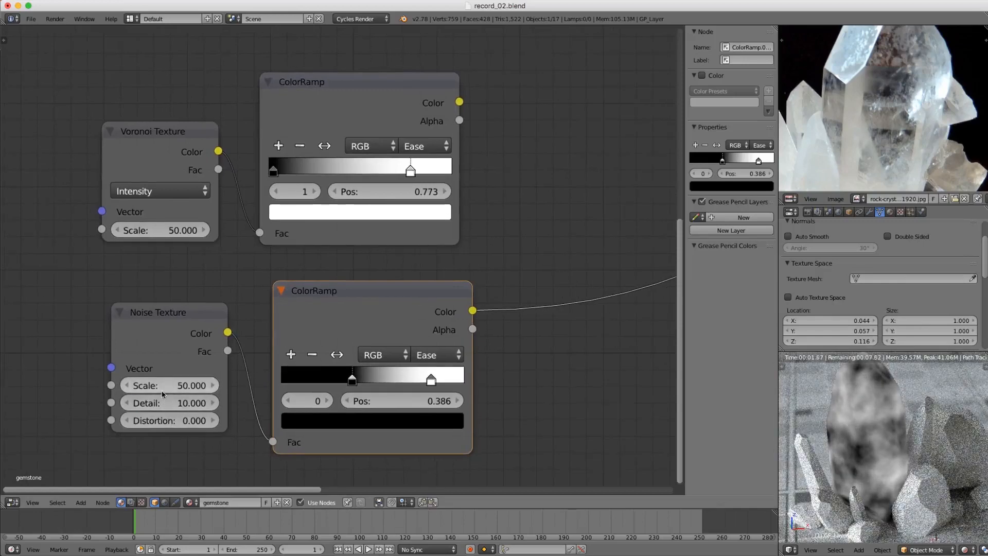
# - Compare the noise pattern on the crystal with Detail at 2 and back at 10
pyautogui.scroll(4, 875, 418)
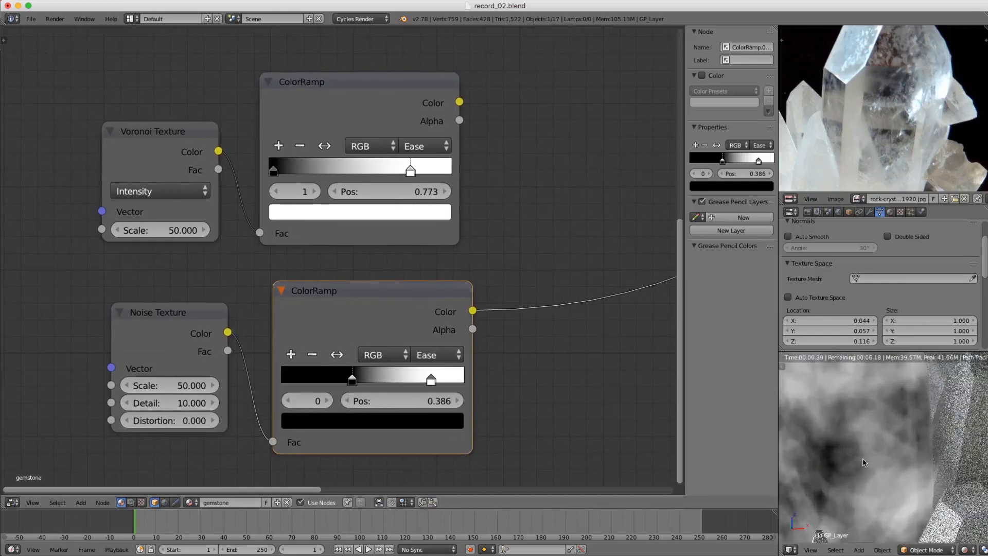
pyautogui.scroll(-4, 841, 412)
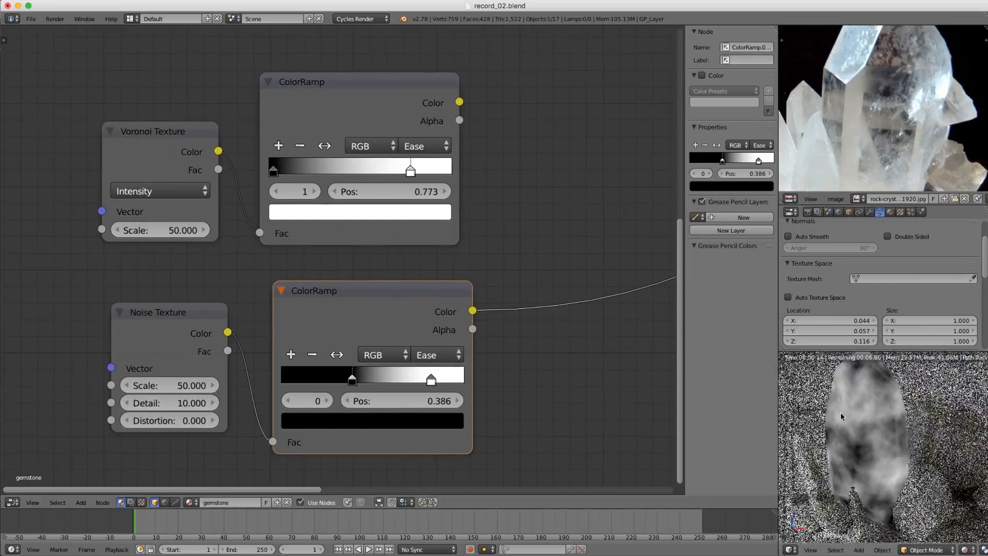
pyautogui.click(170, 402)
pyautogui.write('2')
pyautogui.press('Return')
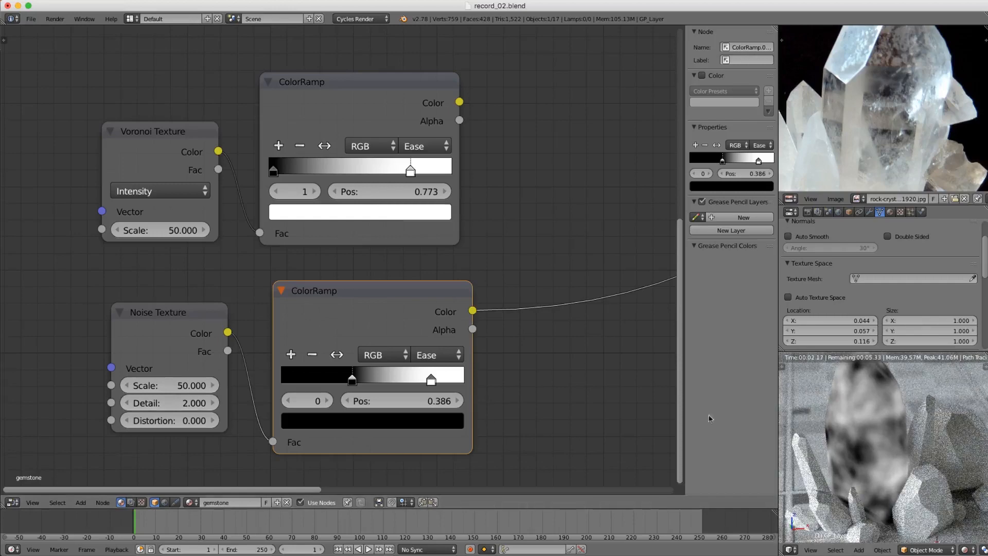
pyautogui.click(163, 402)
pyautogui.write('10')
pyautogui.press('Return')
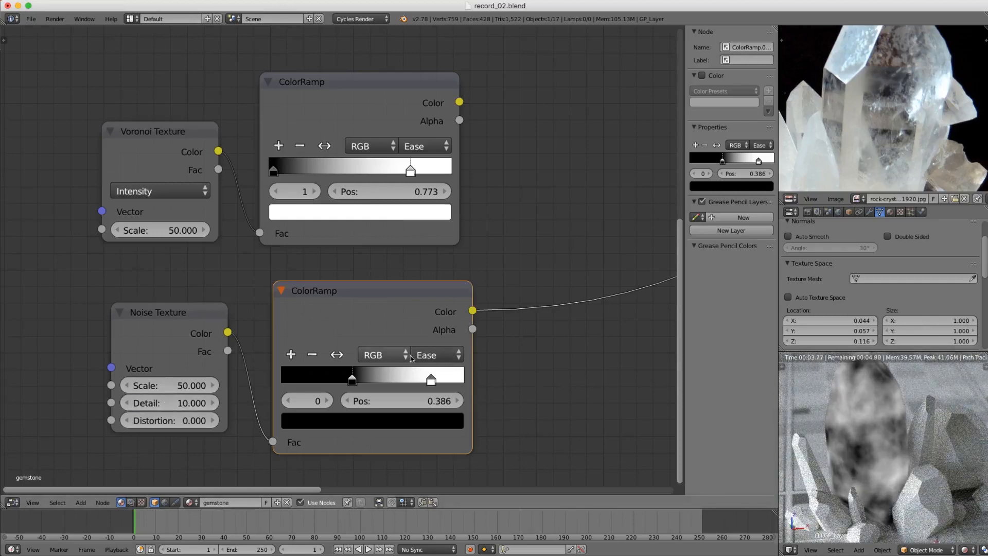
# - Insert a MixRGB node on the link after the noise ColorRamp and set its blend type to Overlay
pyautogui.scroll(-2, 445, 342)
pyautogui.press('Home')
pyautogui.hotkey('shift', 'a')
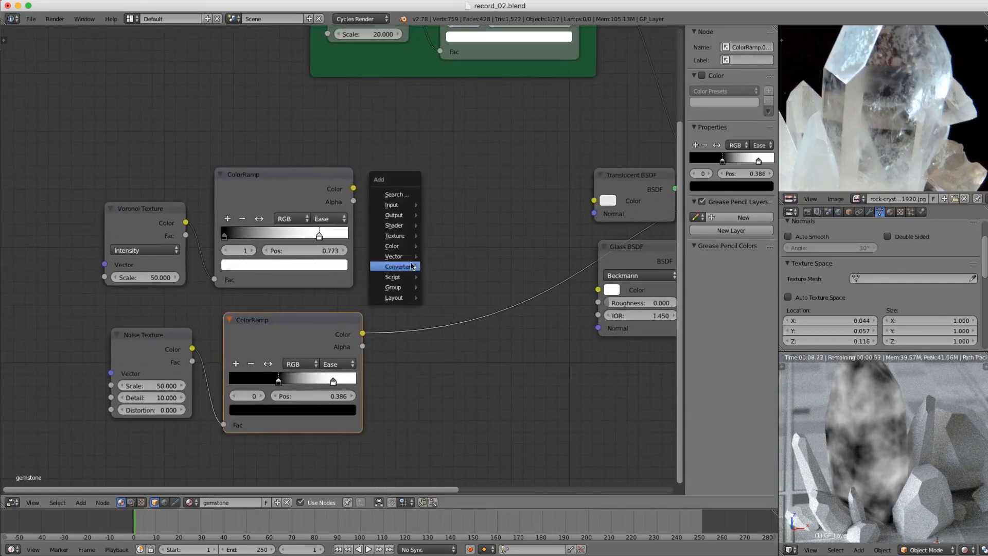
pyautogui.moveTo(397, 249)
pyautogui.click(446, 302)
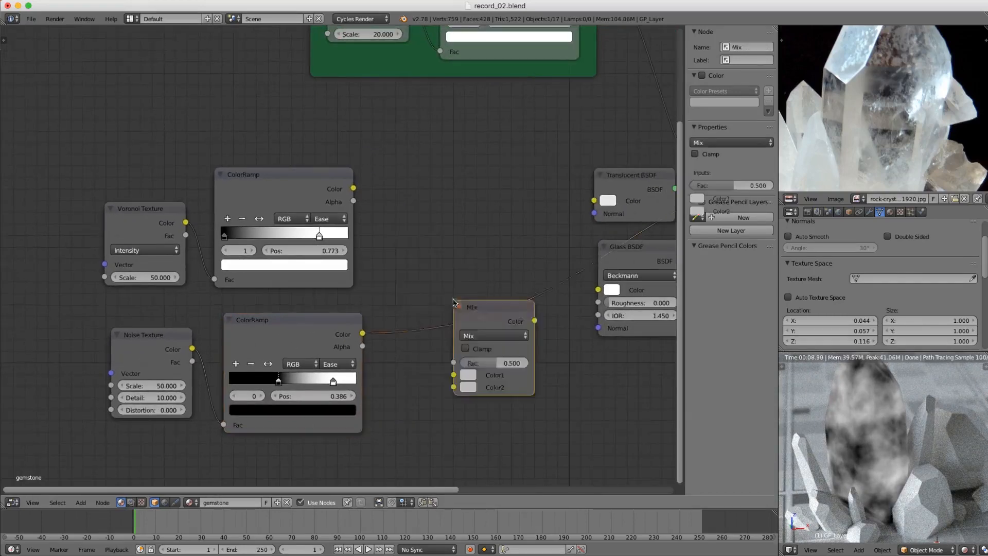
pyautogui.click(457, 297)
pyautogui.click(476, 281)
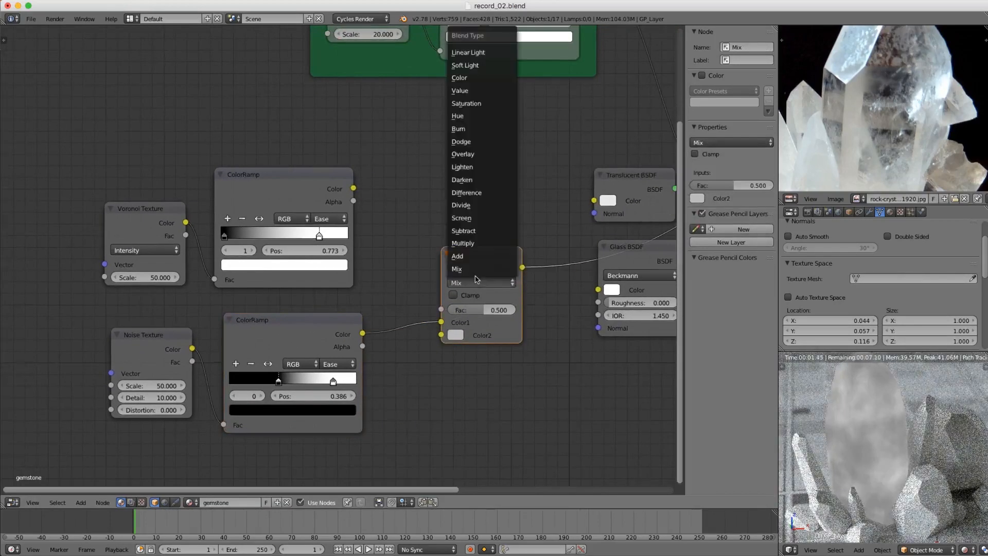
pyautogui.click(462, 154)
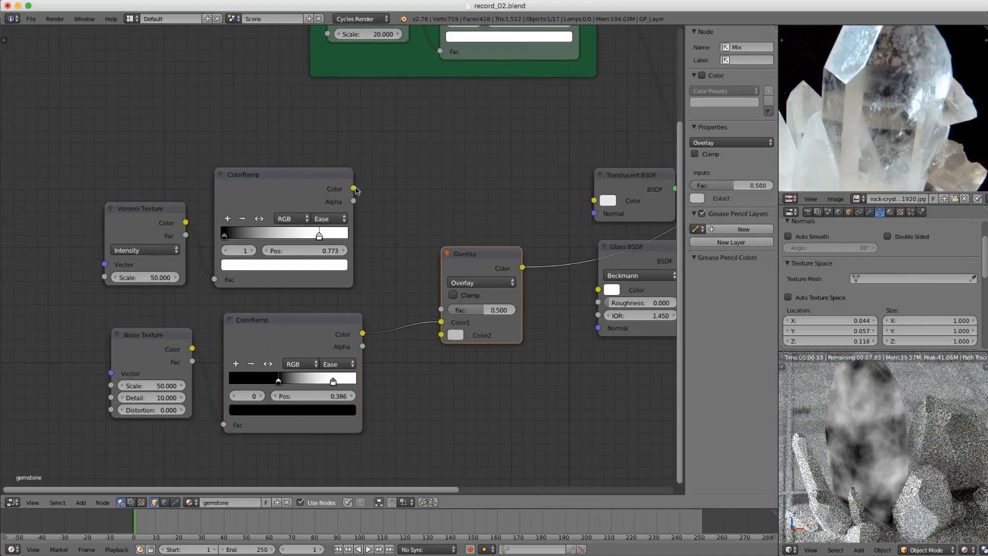
# - Connect the Voronoi ColorRamp's Color to the Overlay node's Color2 input and raise its Fac to 1.000
pyautogui.moveTo(353, 188); pyautogui.dragTo(441, 334)
pyautogui.moveTo(482, 310); pyautogui.dragTo(532, 319)
pyautogui.scroll(2, 474, 343)
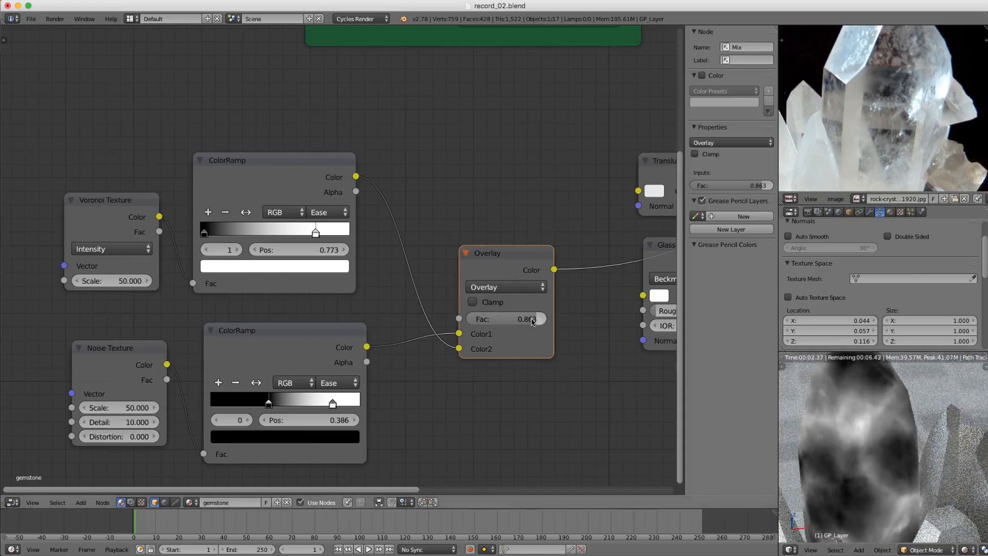
pyautogui.moveTo(535, 319); pyautogui.dragTo(546, 319)
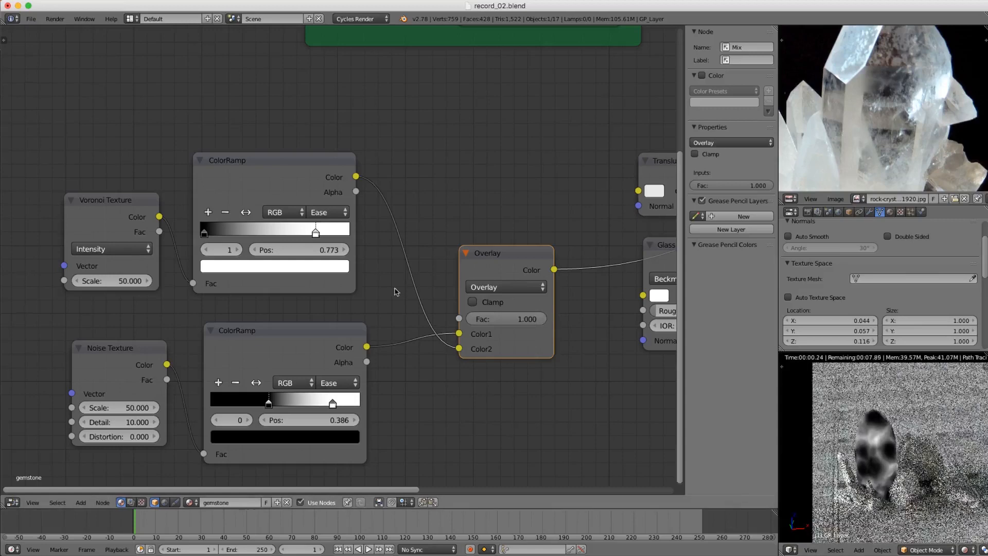
# - Move the texture, ColorRamp and Overlay nodes together farther away from the BSDF shaders to make room
pyautogui.scroll(-2, 399, 242)
pyautogui.press('b')
pyautogui.moveTo(121, 149); pyautogui.dragTo(523, 437)
pyautogui.moveTo(491, 272); pyautogui.dragTo(325, 259)
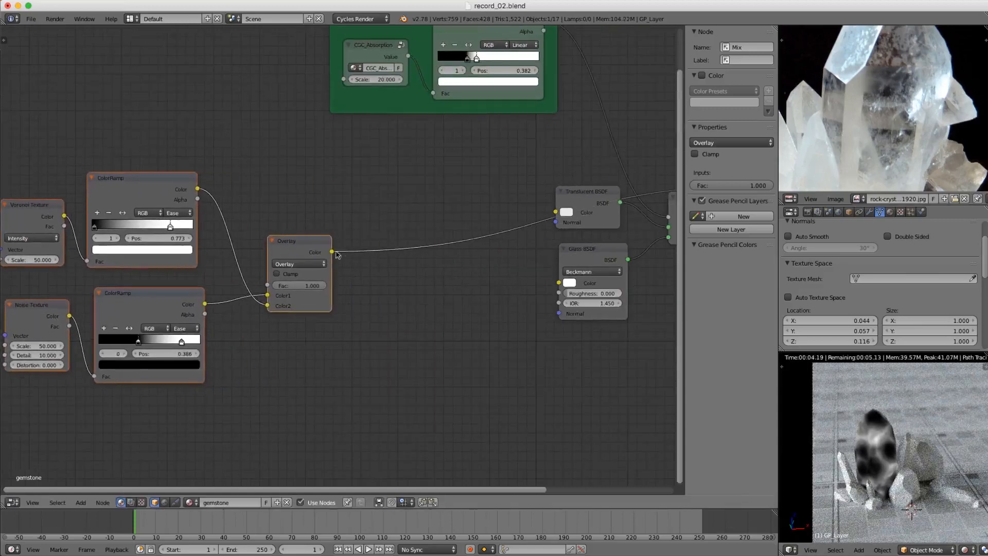
# - Insert a Bump node after the Overlay node and feed the Overlay color into its Height input
pyautogui.scroll(1, 340, 252)
pyautogui.hotkey('shift', 'a')
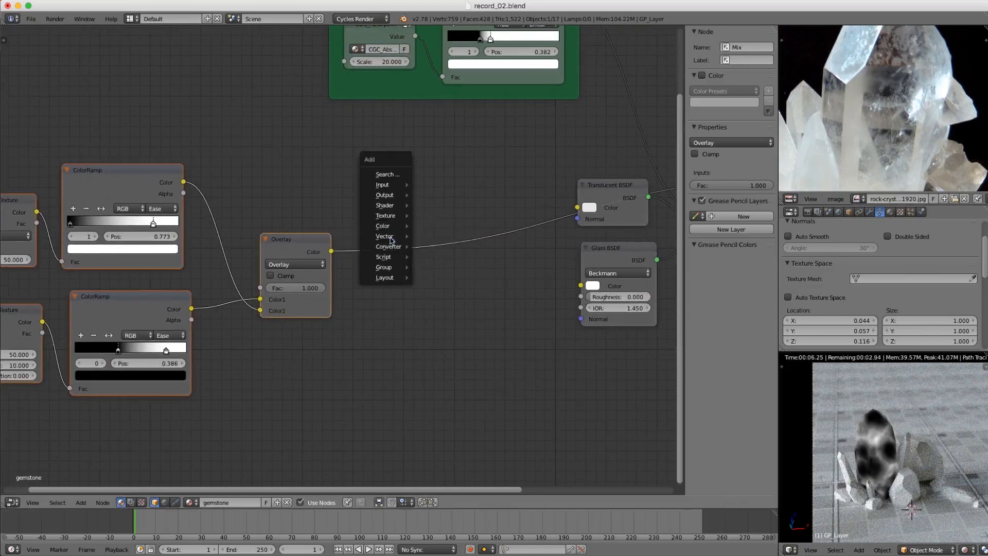
pyautogui.click(432, 236)
pyautogui.click(425, 220)
pyautogui.scroll(3, 427, 277)
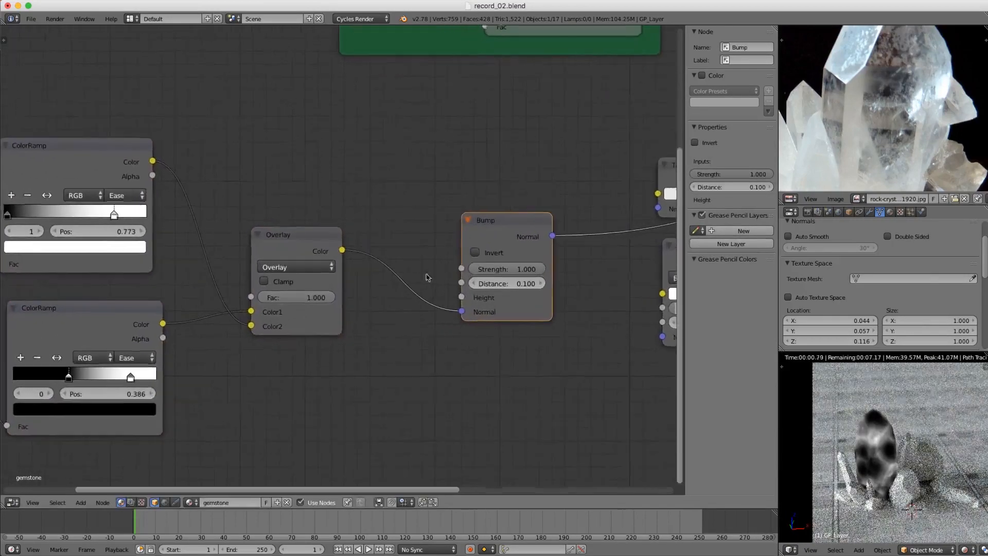
pyautogui.moveTo(461, 311)
pyautogui.mouseDown()
pyautogui.moveTo(442, 299)
pyautogui.moveTo(461, 298)
pyautogui.mouseUp()
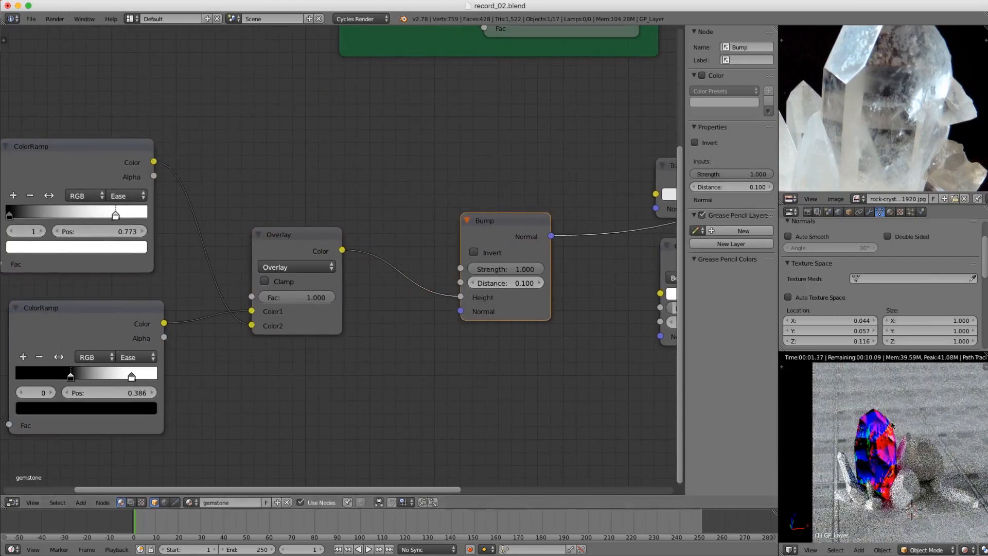
# - Inspect the bump preview on the tall crystal up close and try a Bump Strength of 0.1
pyautogui.scroll(6, 866, 487)
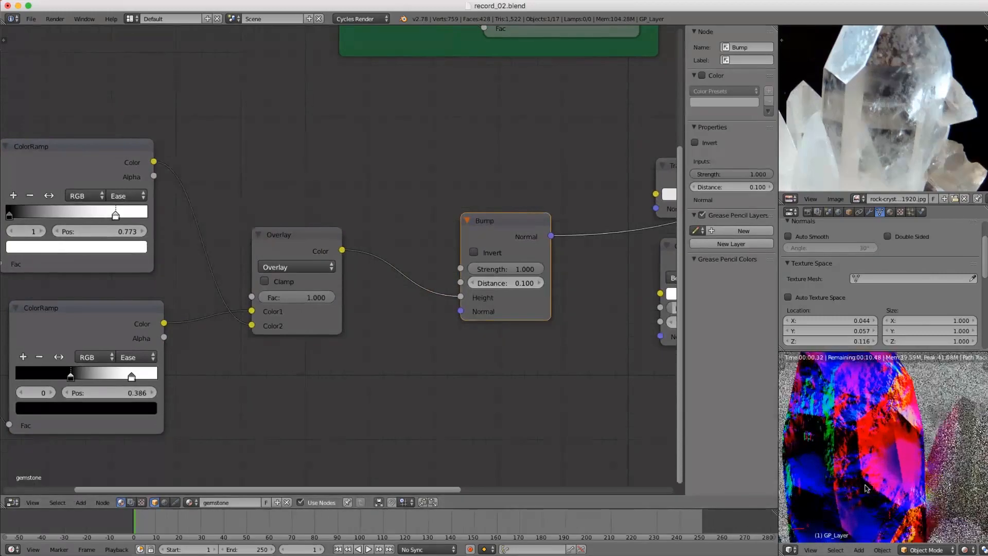
pyautogui.moveTo(866, 487); pyautogui.dragTo(881, 413, button='middle')
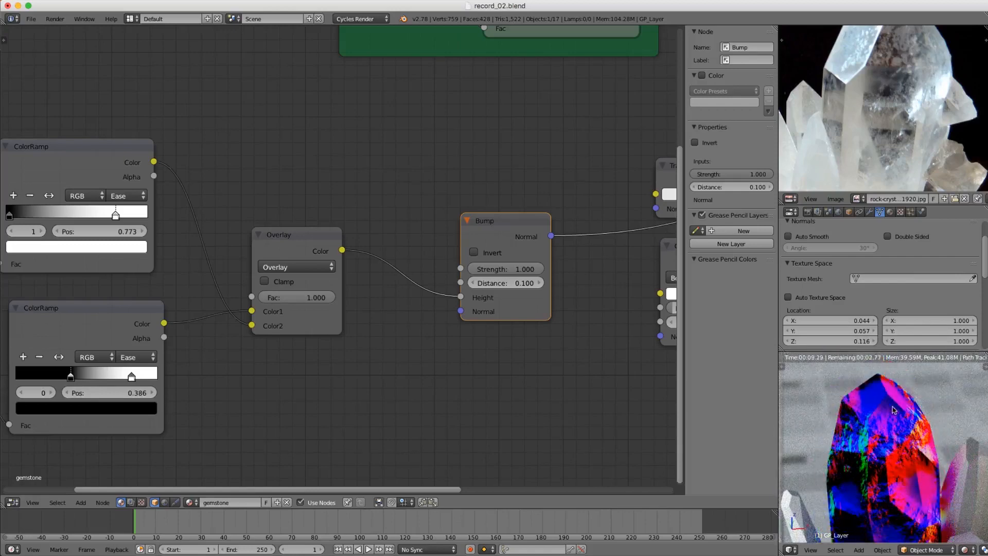
pyautogui.moveTo(493, 223); pyautogui.dragTo(413, 243, button='middle')
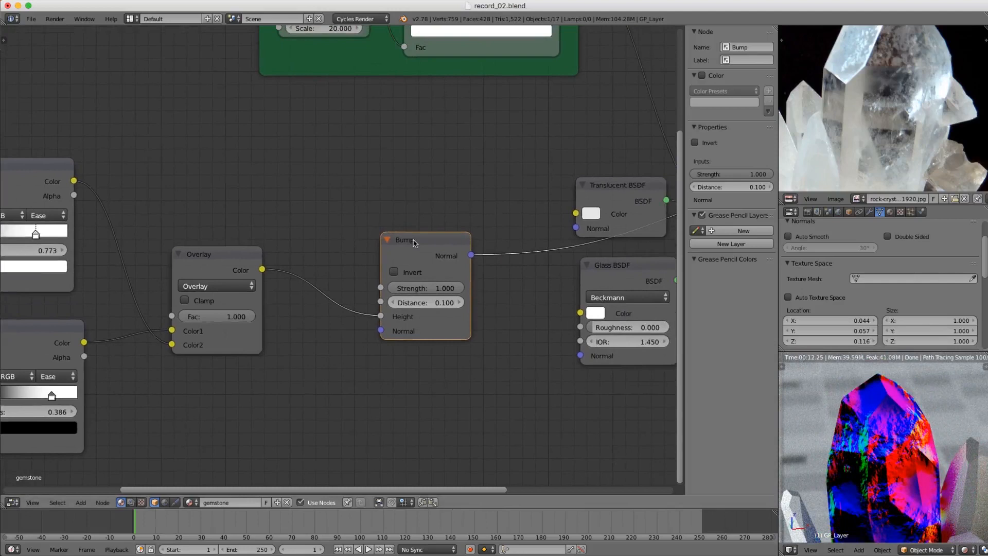
pyautogui.scroll(2, 413, 243)
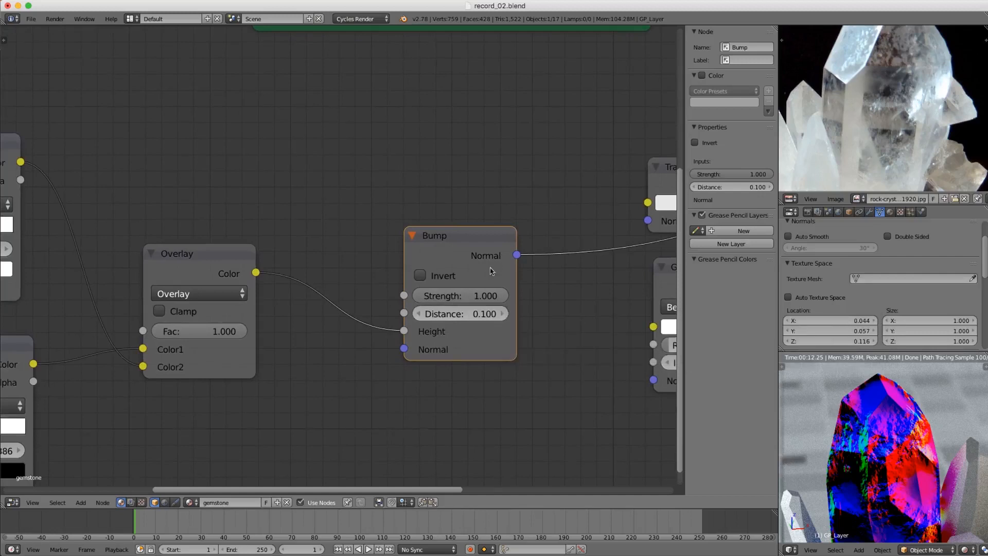
pyautogui.click(466, 295)
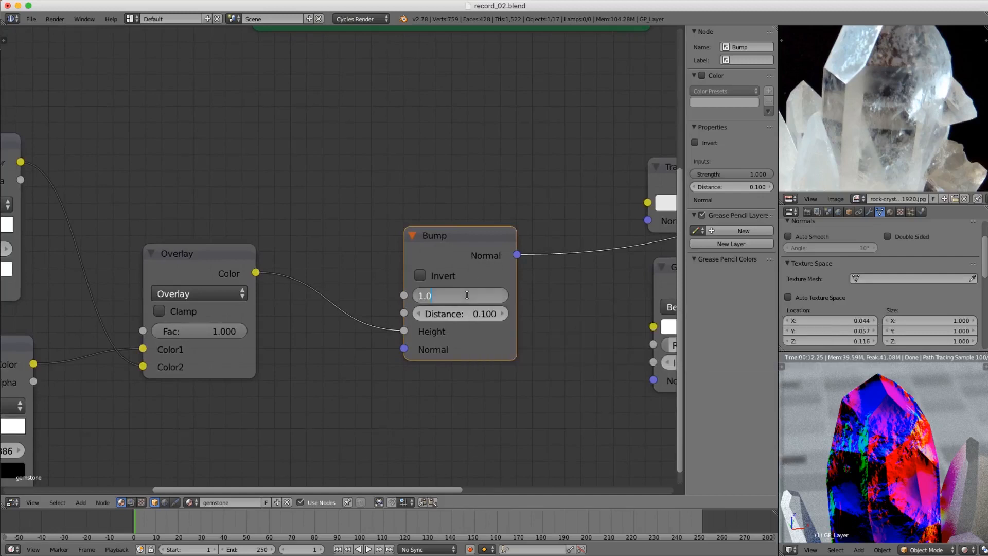
pyautogui.write('0.1')
pyautogui.press('Return')
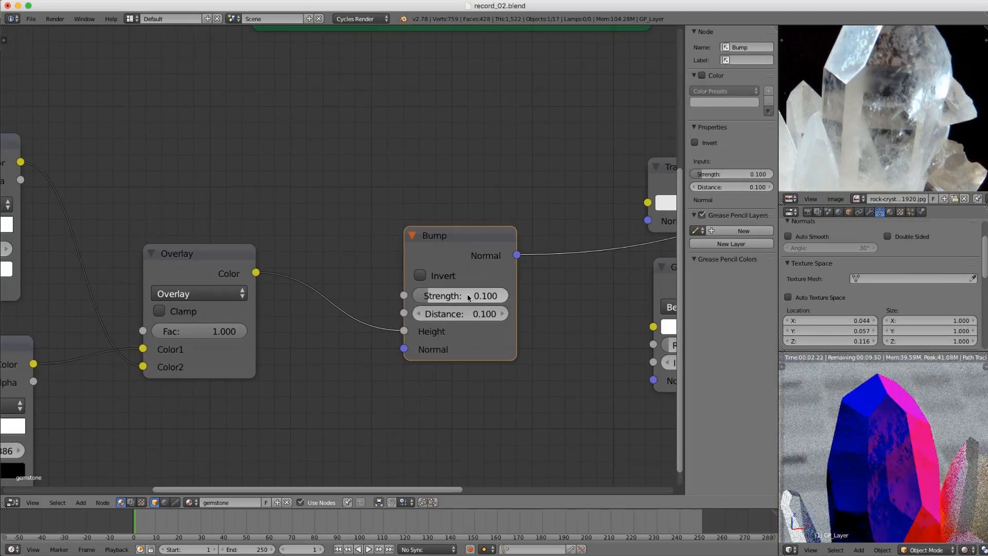
# - Set the Bump node's Strength to 0.8
pyautogui.moveTo(436, 250); pyautogui.dragTo(399, 254, button='middle')
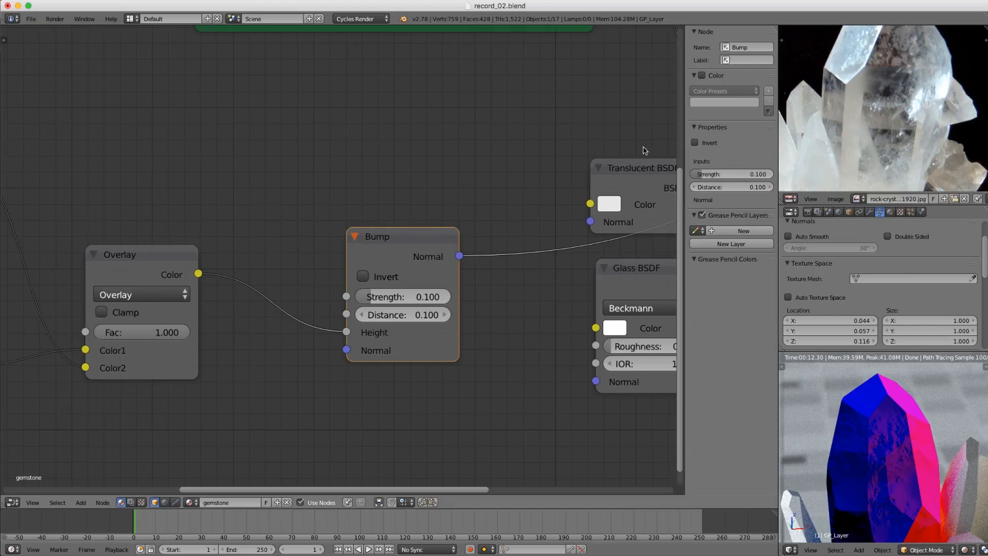
pyautogui.click(393, 296)
pyautogui.press('BackSpace')
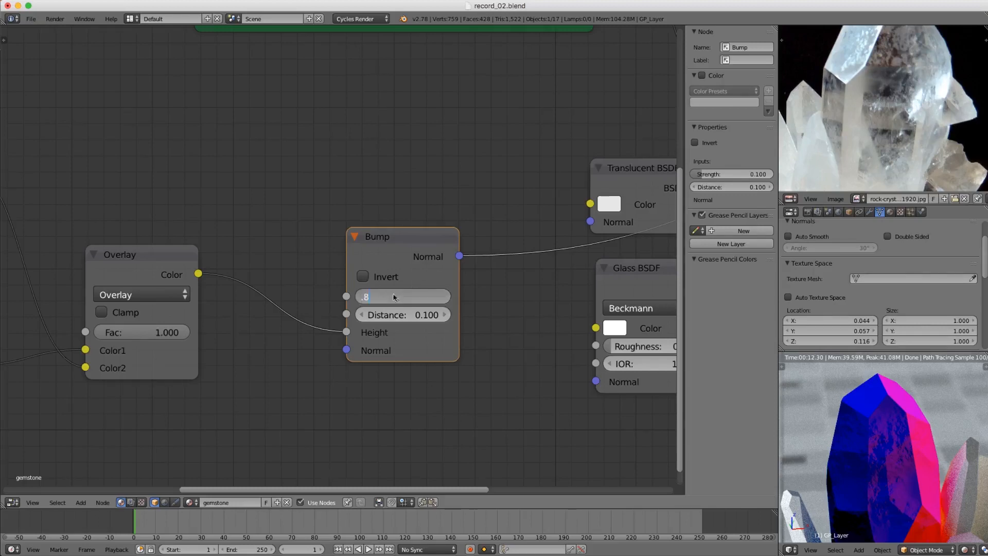
pyautogui.write('.8')
pyautogui.press('Return')
# - Switch the material output from the Bump preview back to the Mix Shader
pyautogui.scroll(-1, 394, 297)
pyautogui.moveTo(458, 214); pyautogui.dragTo(282, 221, button='middle')
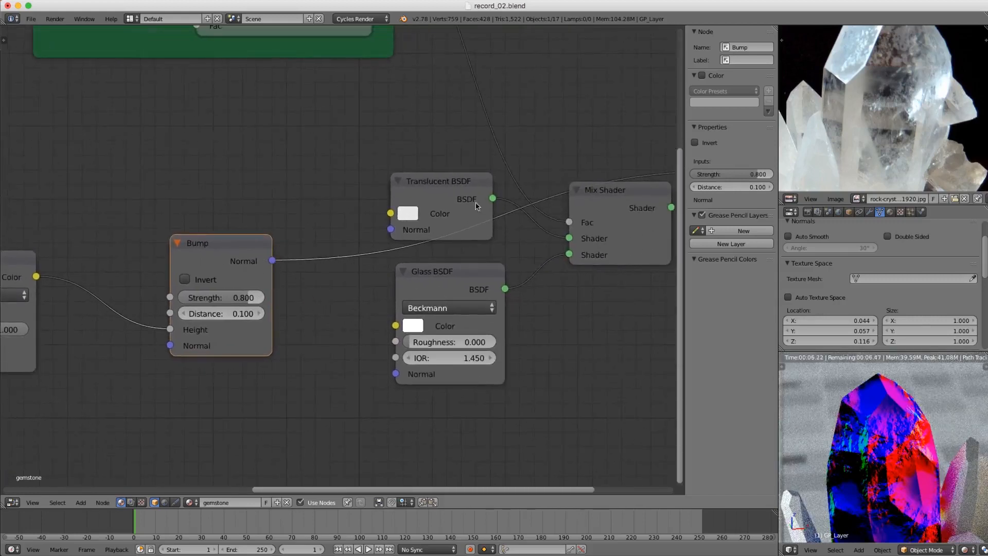
pyautogui.moveTo(476, 205); pyautogui.dragTo(384, 226, button='middle')
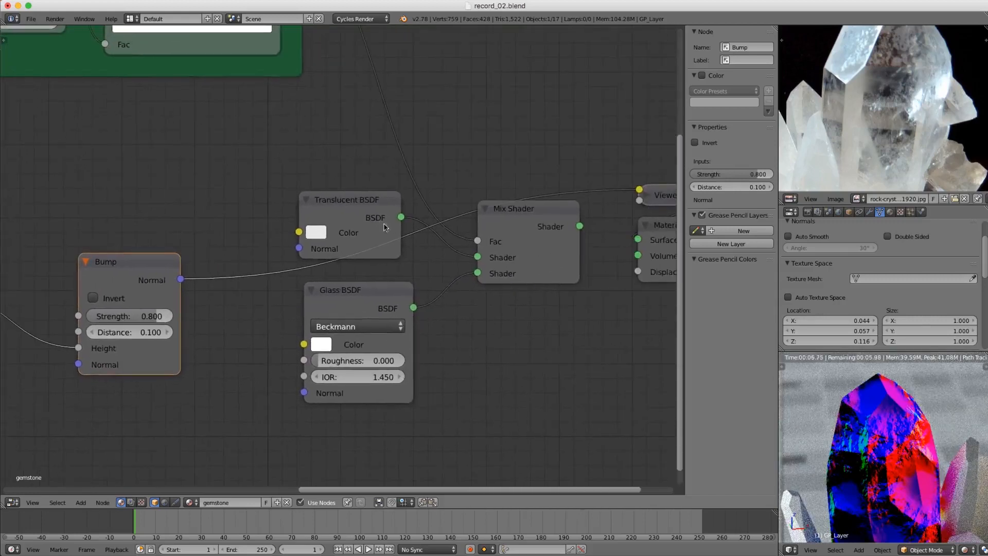
pyautogui.keyDown('ctrl'); pyautogui.keyDown('shift'); pyautogui.click(554, 209); pyautogui.keyUp('shift'); pyautogui.keyUp('ctrl')
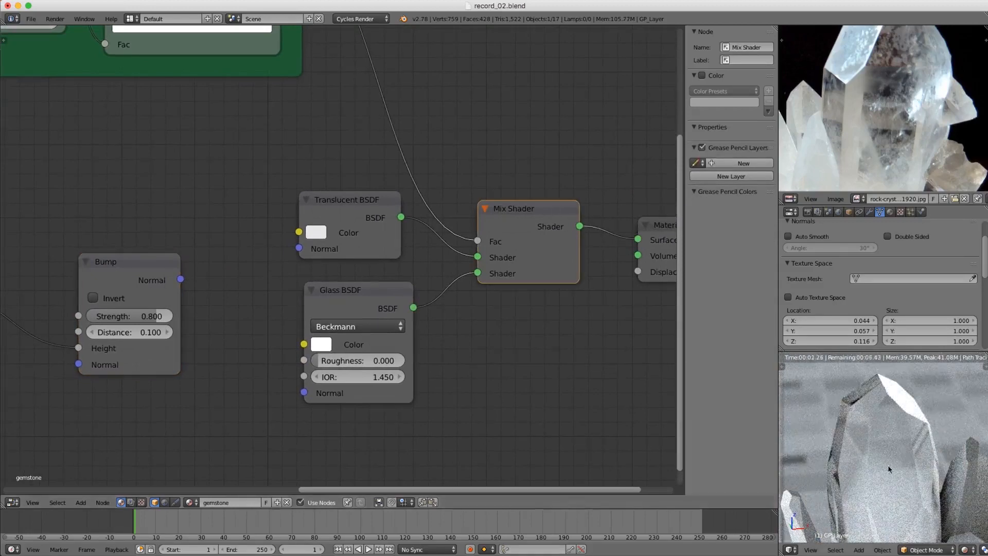
# - Connect the Bump node's Normal output to the Normal inputs of the Translucent BSDF and Glass BSDF
pyautogui.scroll(-3, 893, 446)
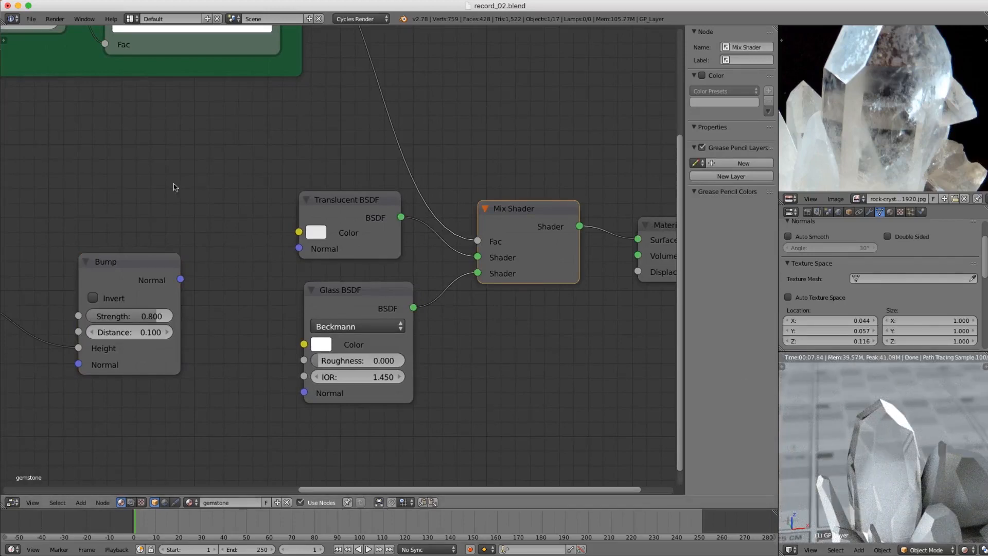
pyautogui.moveTo(182, 279); pyautogui.dragTo(299, 248)
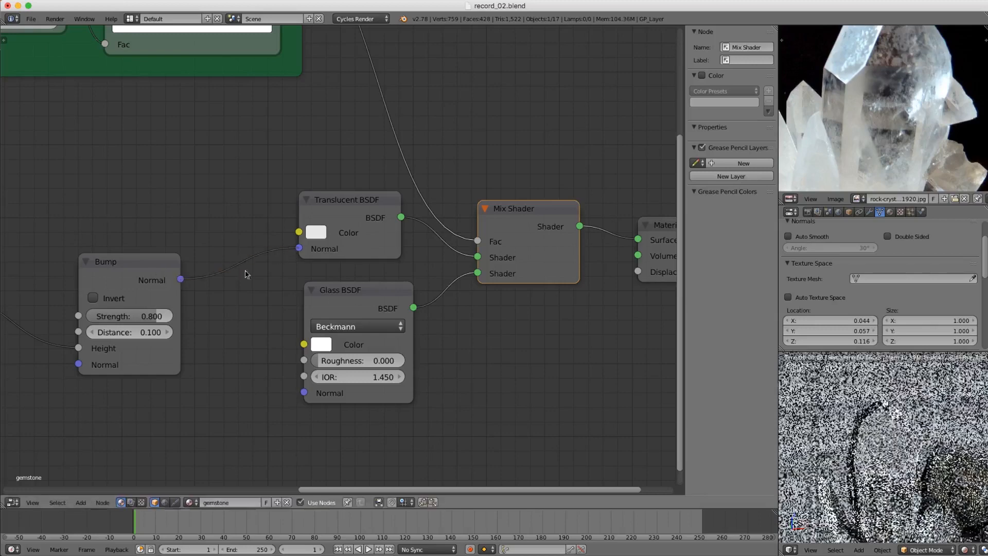
pyautogui.moveTo(181, 279); pyautogui.dragTo(302, 395)
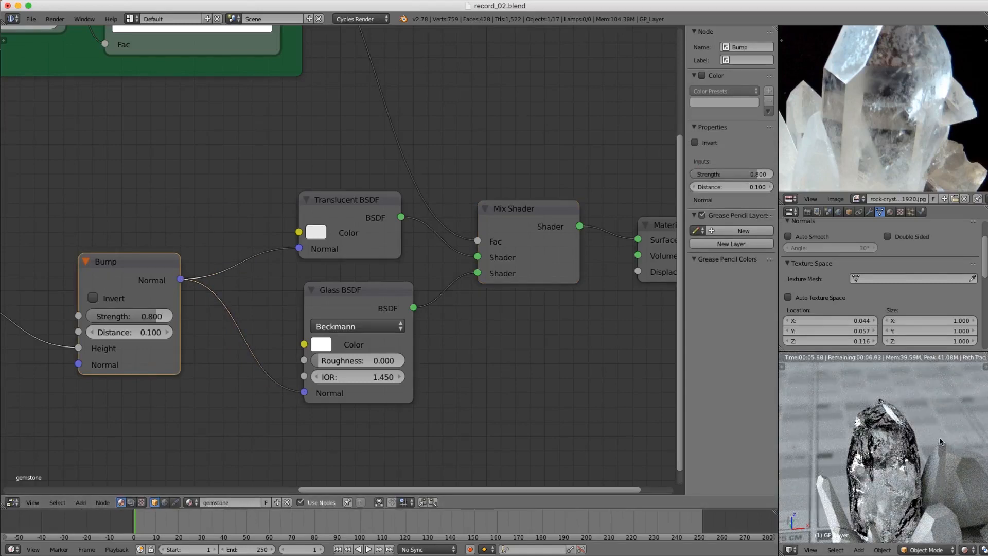
pyautogui.scroll(3, 893, 443)
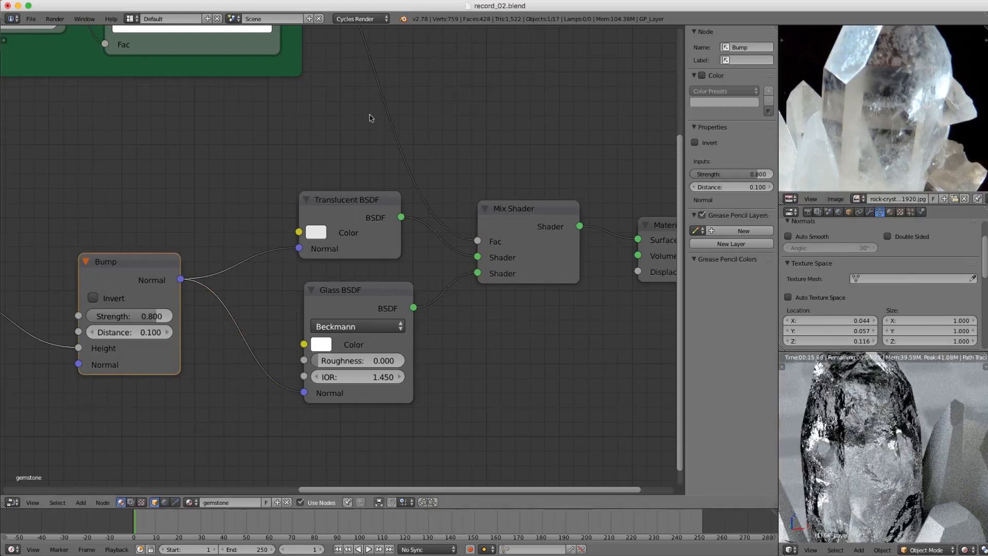
# - Move the white stop of the Absorption frame's ColorRamp to about 0.505
pyautogui.moveTo(370, 117); pyautogui.dragTo(383, 235, button='middle')
pyautogui.moveTo(315, 80); pyautogui.dragTo(388, 179, button='middle')
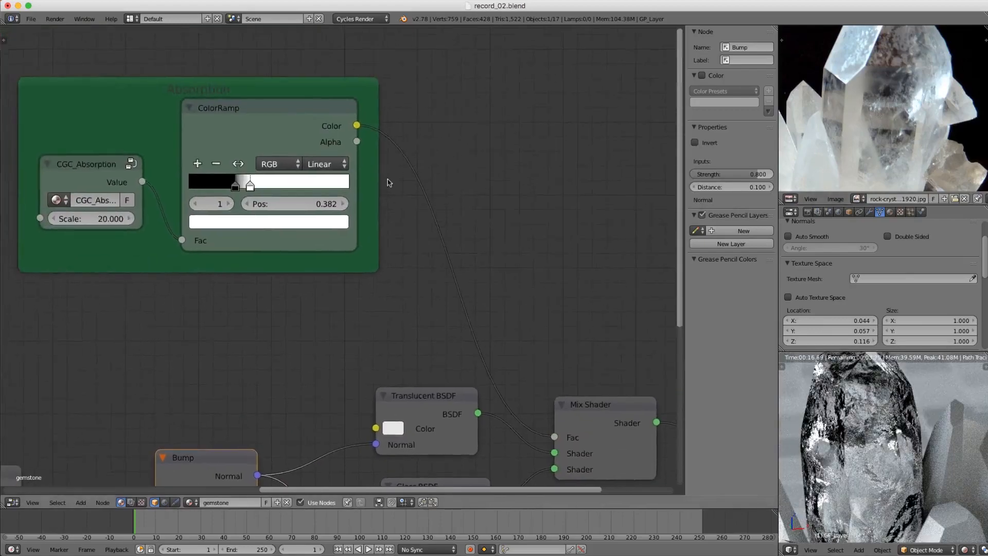
pyautogui.moveTo(428, 220); pyautogui.dragTo(440, 204, button='middle')
pyautogui.moveTo(261, 183); pyautogui.dragTo(280, 183)
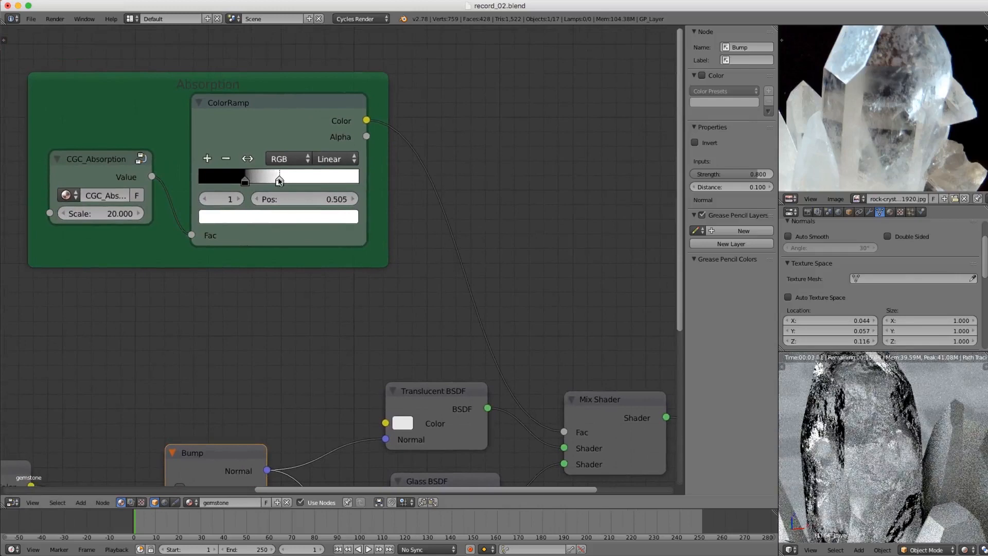
pyautogui.scroll(-2, 922, 440)
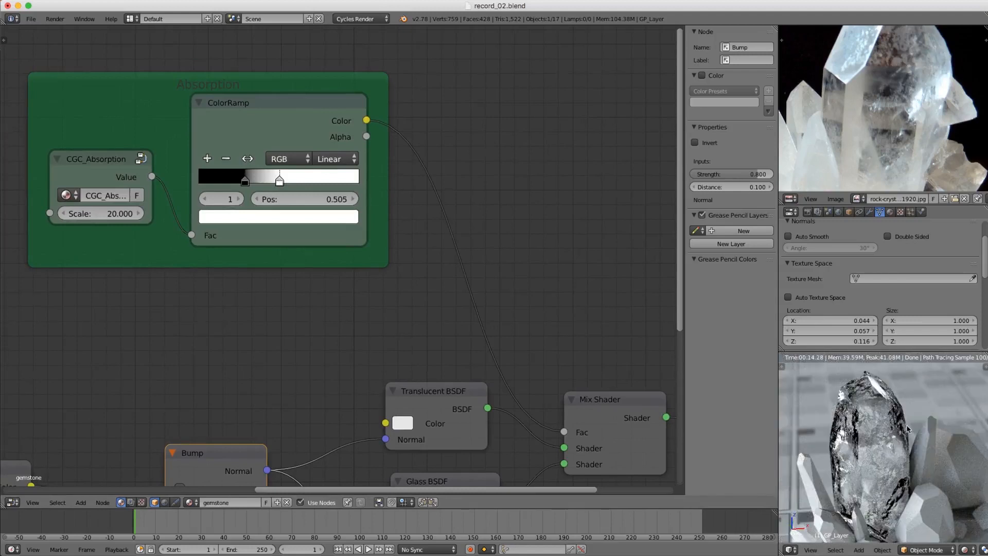
# - Duplicate the Noise Texture together with its ColorRamp and place the copies below the originals
pyautogui.scroll(-6, 284, 350)
pyautogui.moveTo(254, 325); pyautogui.dragTo(409, 226, button='middle')
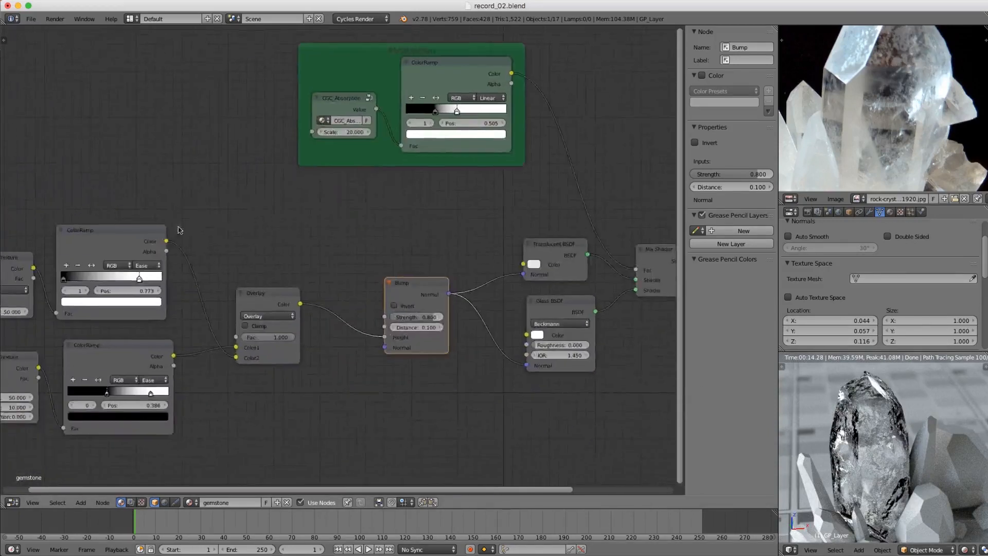
pyautogui.moveTo(179, 230); pyautogui.dragTo(295, 182, button='middle')
pyautogui.click(215, 313)
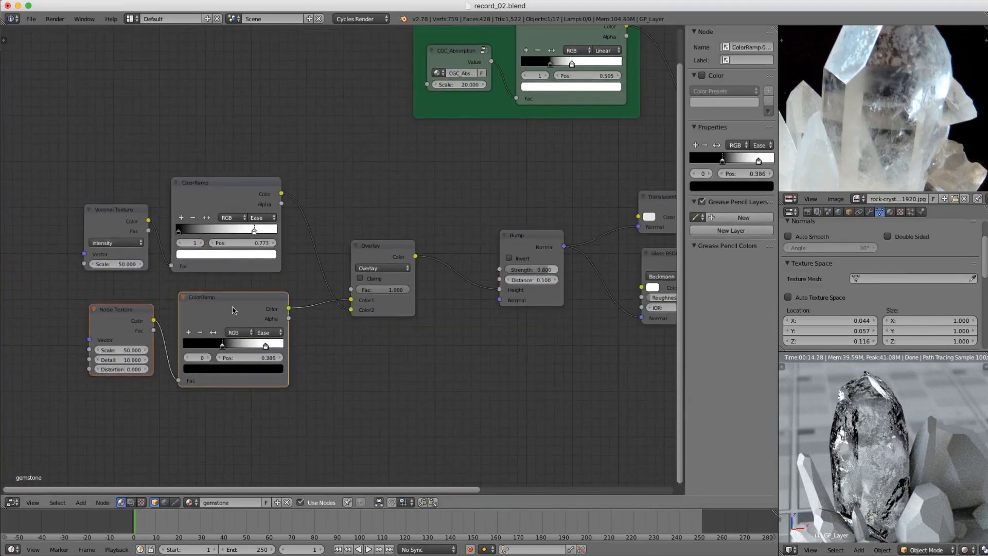
pyautogui.hotkey('shift', 'd')
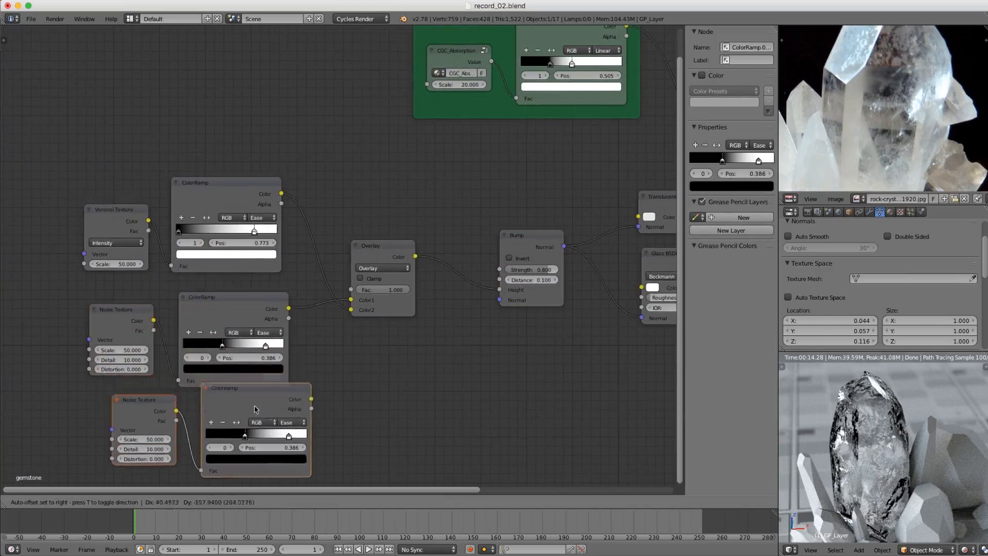
pyautogui.click(238, 423)
pyautogui.moveTo(261, 394); pyautogui.dragTo(264, 338, button='middle')
pyautogui.scroll(2, 280, 307)
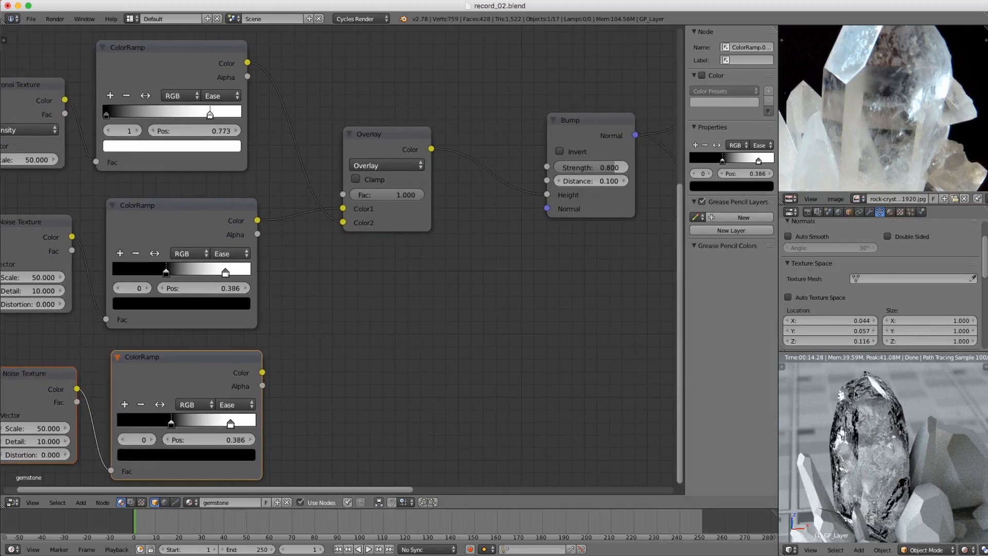
# - Preview the Overlay node and the Bump node in turn on the crystal
pyautogui.moveTo(435, 250); pyautogui.dragTo(350, 301, button='middle')
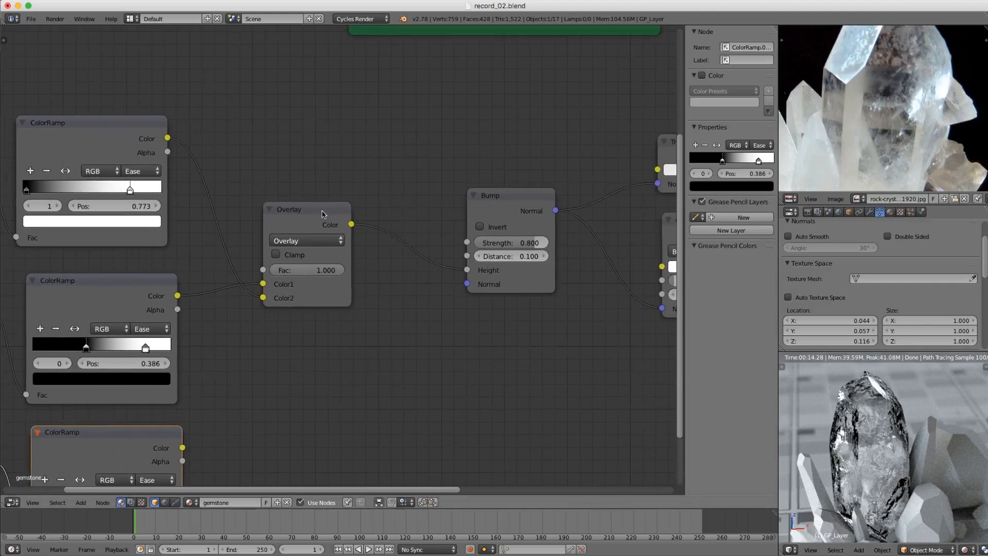
pyautogui.keyDown('ctrl'); pyautogui.keyDown('shift'); pyautogui.click(322, 214); pyautogui.keyUp('shift'); pyautogui.keyUp('ctrl')
pyautogui.keyDown('ctrl'); pyautogui.keyDown('shift'); pyautogui.click(508, 197); pyautogui.keyUp('shift'); pyautogui.keyUp('ctrl')
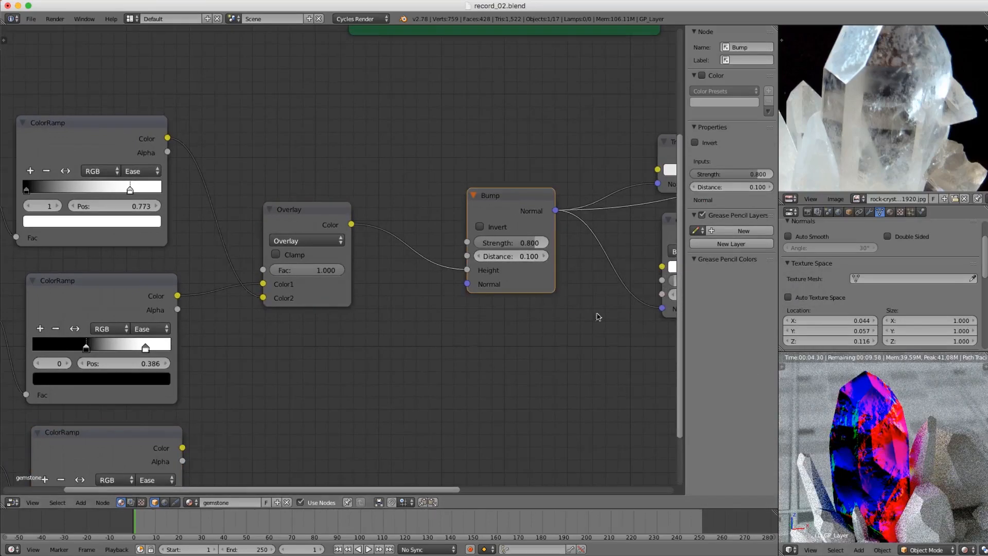
pyautogui.moveTo(133, 283); pyautogui.dragTo(178, 218, button='middle')
pyautogui.moveTo(144, 312); pyautogui.dragTo(284, 237, button='middle')
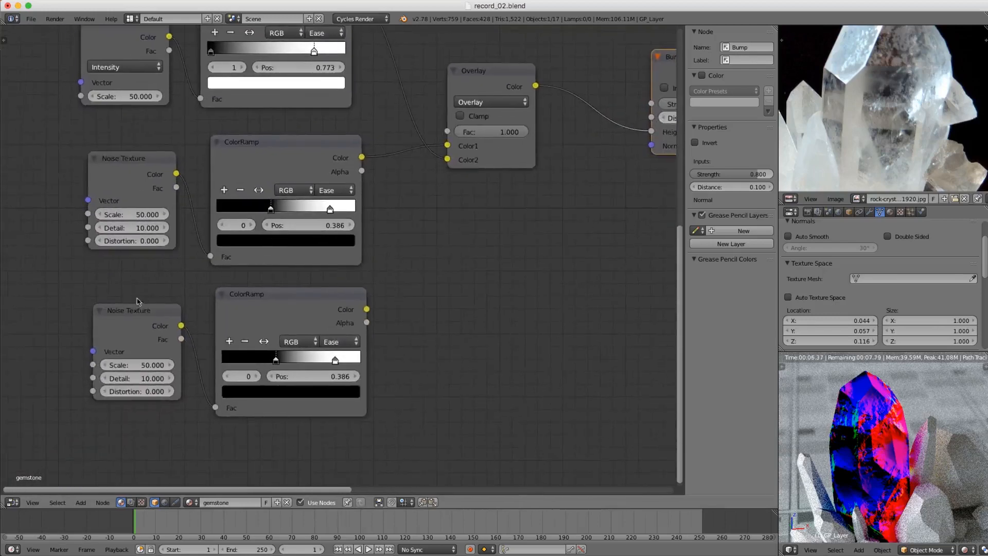
# - Set the duplicated lowest Noise Texture's scale to 20 and preview its ColorRamp on the crystal
pyautogui.click(133, 365)
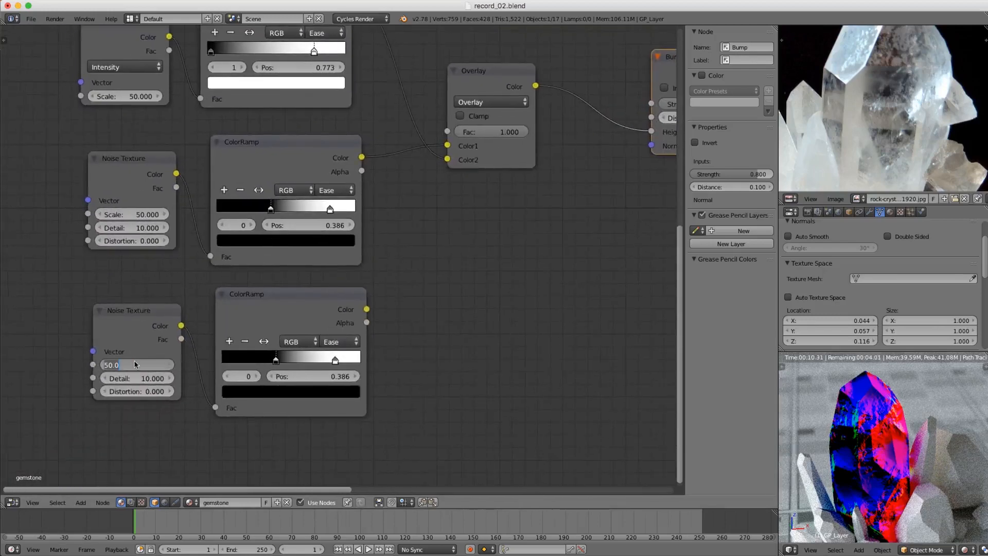
pyautogui.write('20')
pyautogui.press('Return')
pyautogui.keyDown('ctrl'); pyautogui.keyDown('shift'); pyautogui.click(279, 300); pyautogui.keyUp('shift'); pyautogui.keyUp('ctrl')
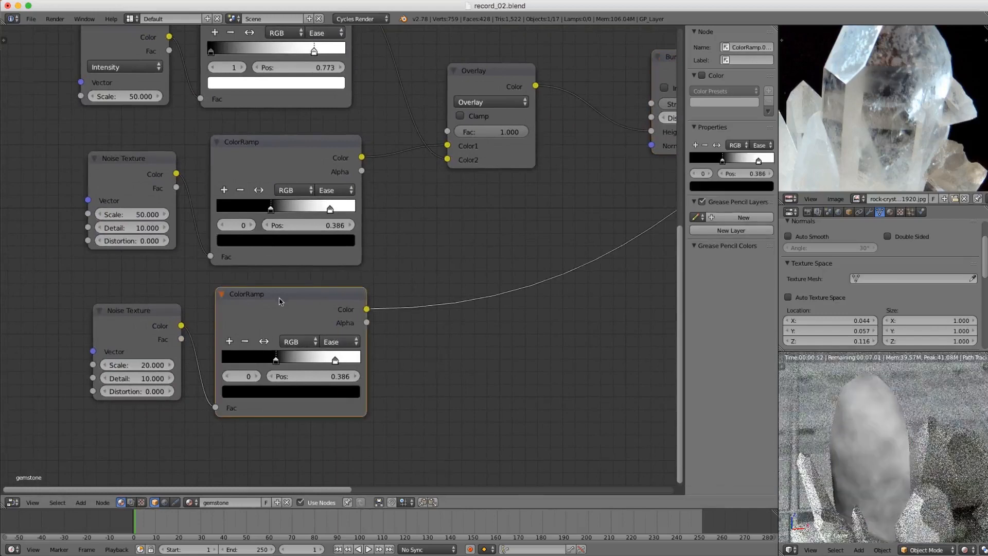
# - Sharpen the lowest ColorRamp by moving its black stop to about 0.541 and its white stop close beside it
pyautogui.moveTo(341, 286); pyautogui.dragTo(316, 319, button='middle')
pyautogui.moveTo(251, 393)
pyautogui.mouseDown()
pyautogui.moveTo(286, 394)
pyautogui.moveTo(268, 394)
pyautogui.mouseUp()
pyautogui.moveTo(294, 395); pyautogui.dragTo(271, 393)
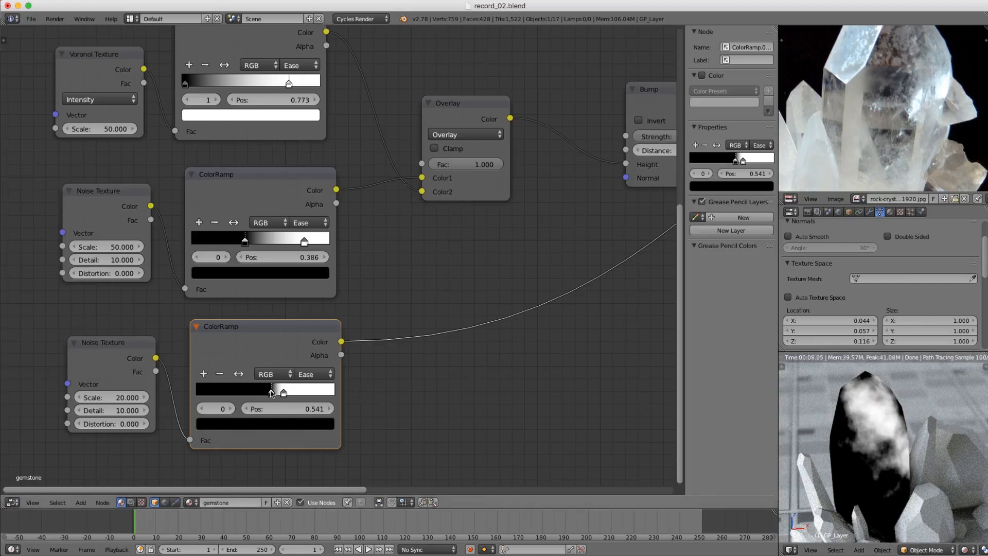
# - Insert a MixRGB node between the Overlay and Bump nodes and feed the lowest ColorRamp's Color into its Color2
pyautogui.moveTo(454, 279); pyautogui.dragTo(332, 304, button='middle')
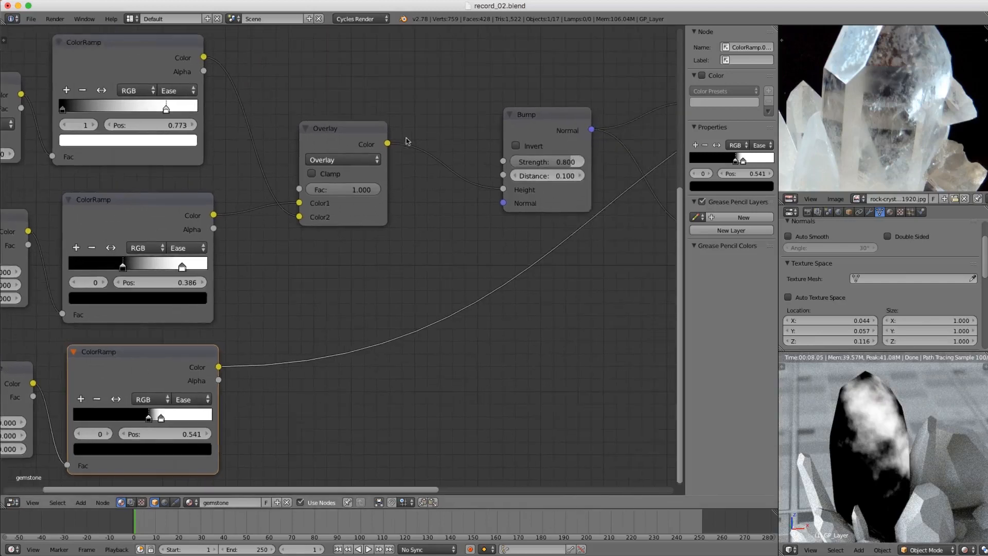
pyautogui.hotkey('shift', 'a')
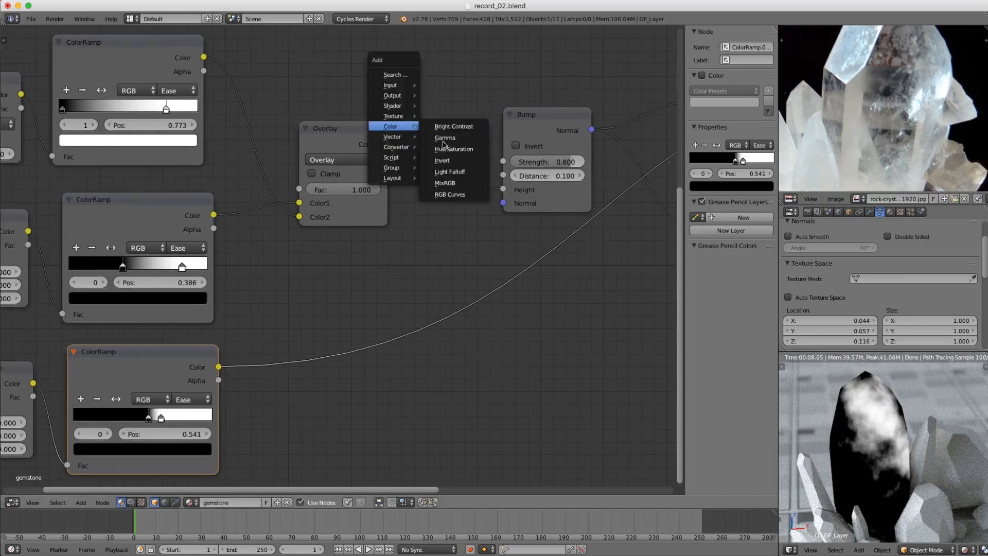
pyautogui.moveTo(390, 126)
pyautogui.click(444, 183)
pyautogui.click(456, 154)
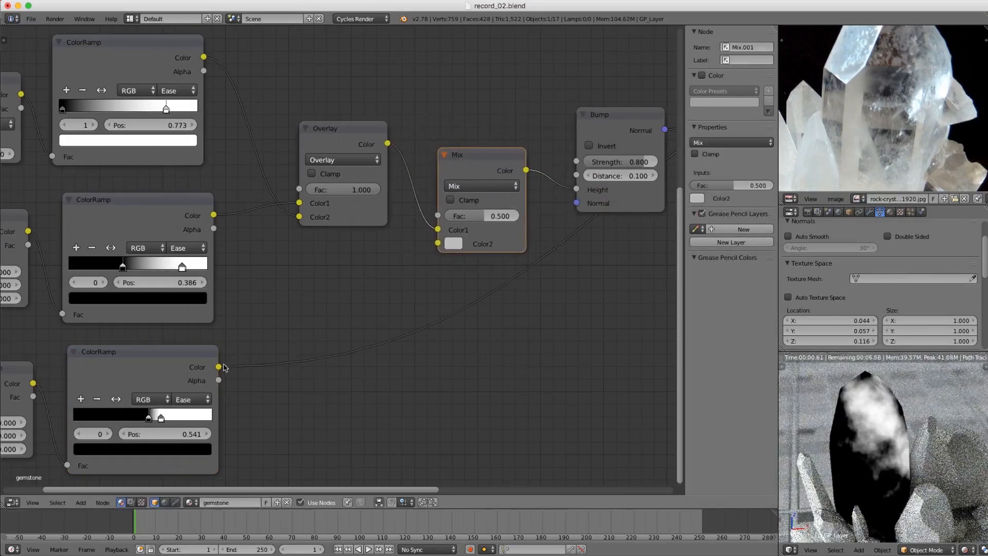
pyautogui.moveTo(219, 366); pyautogui.dragTo(438, 243)
# - Set the new mix node's blend type to Multiply with a factor of 1
pyautogui.click(472, 187)
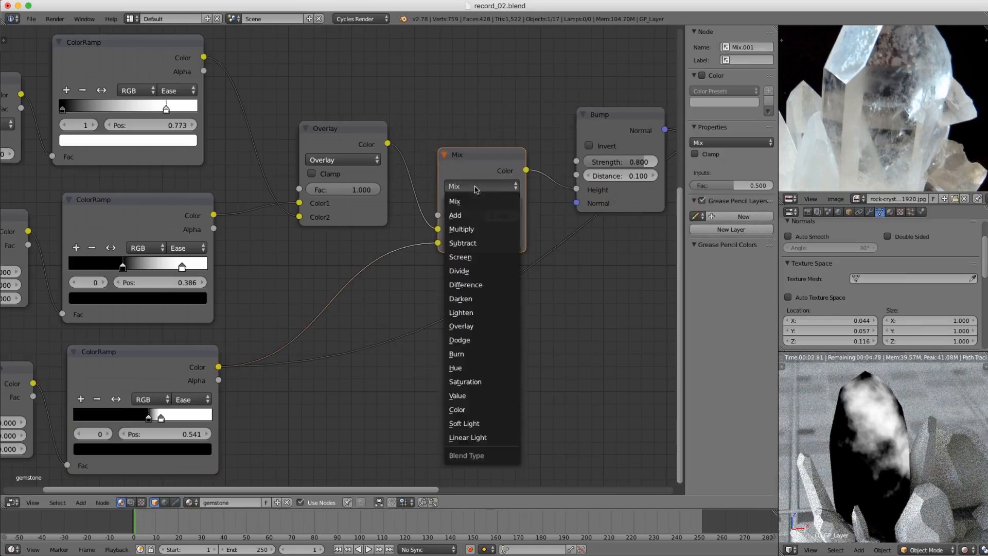
pyautogui.click(469, 227)
pyautogui.moveTo(479, 216); pyautogui.dragTo(514, 216)
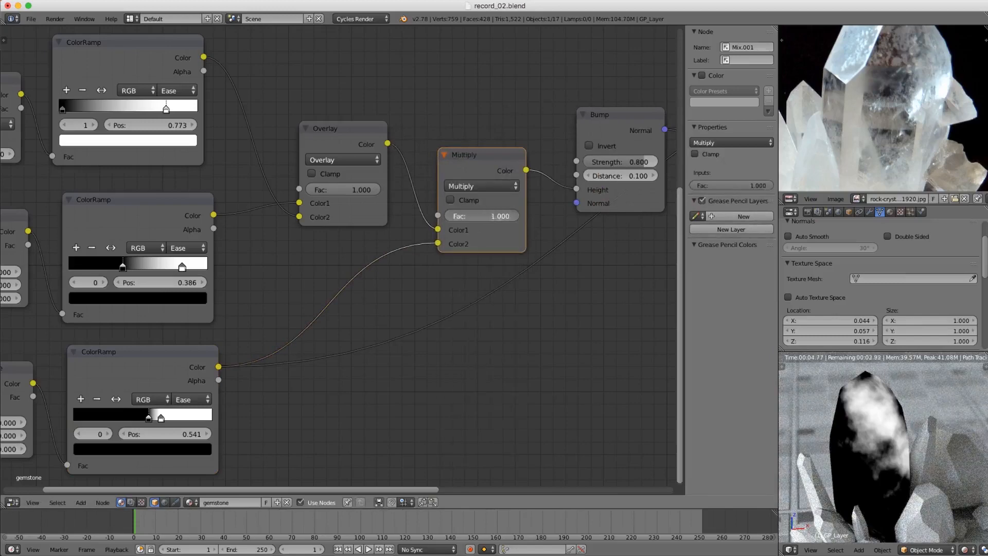
# - Preview the Bump node up close on the crystal, and return the preview to the Mix Shader
pyautogui.moveTo(552, 141); pyautogui.dragTo(449, 166, button='middle')
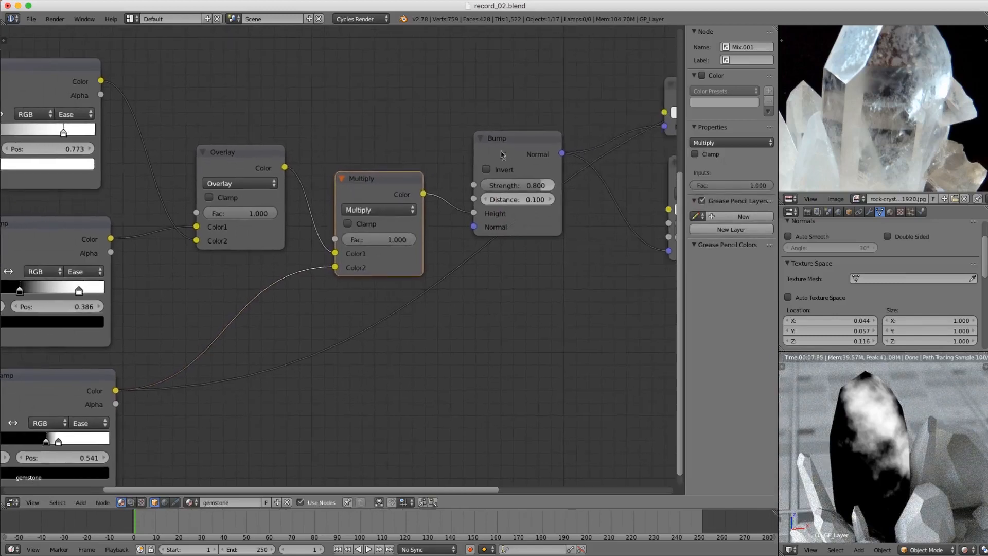
pyautogui.keyDown('ctrl'); pyautogui.keyDown('shift'); pyautogui.click(520, 147); pyautogui.keyUp('shift'); pyautogui.keyUp('ctrl')
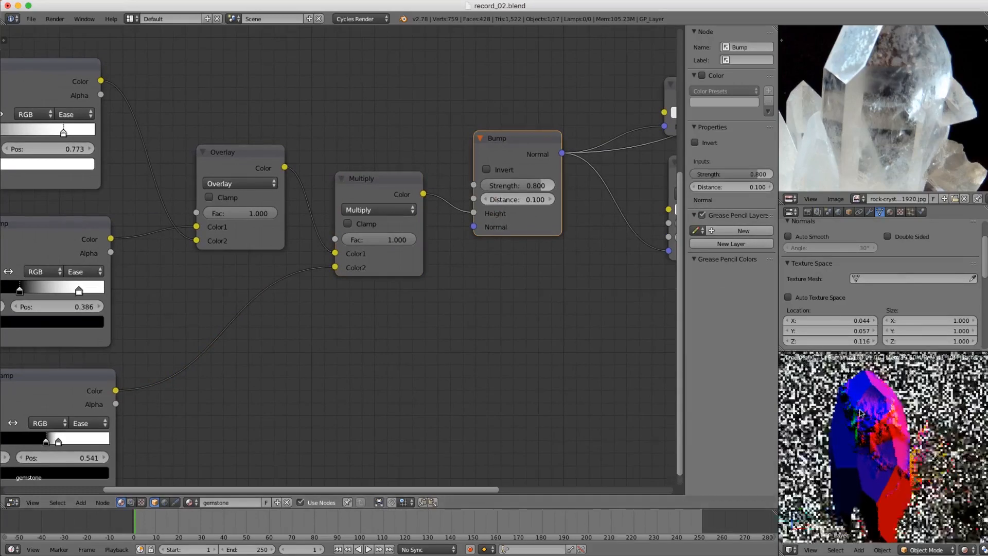
pyautogui.scroll(4, 847, 403)
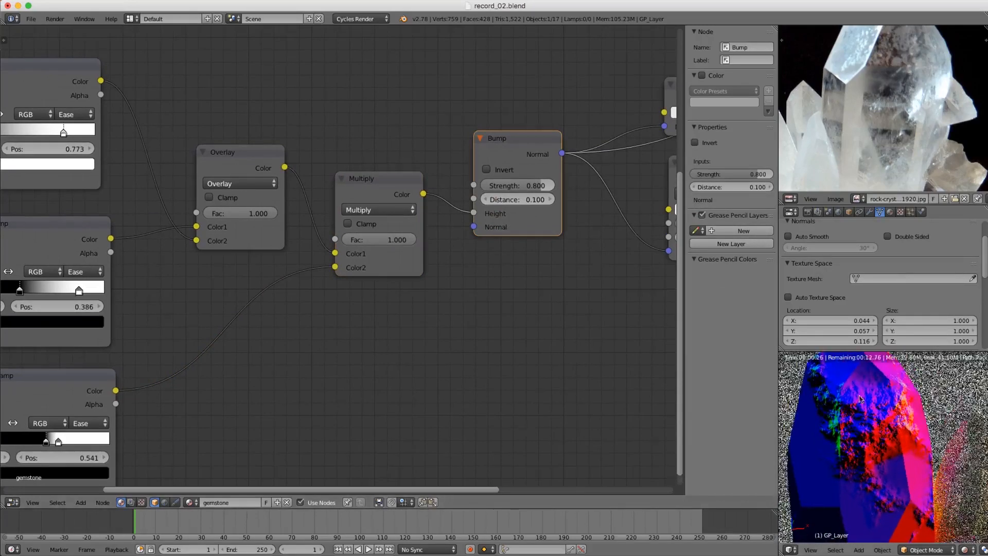
pyautogui.moveTo(572, 292); pyautogui.dragTo(377, 302, button='middle')
pyautogui.scroll(-4, 377, 302)
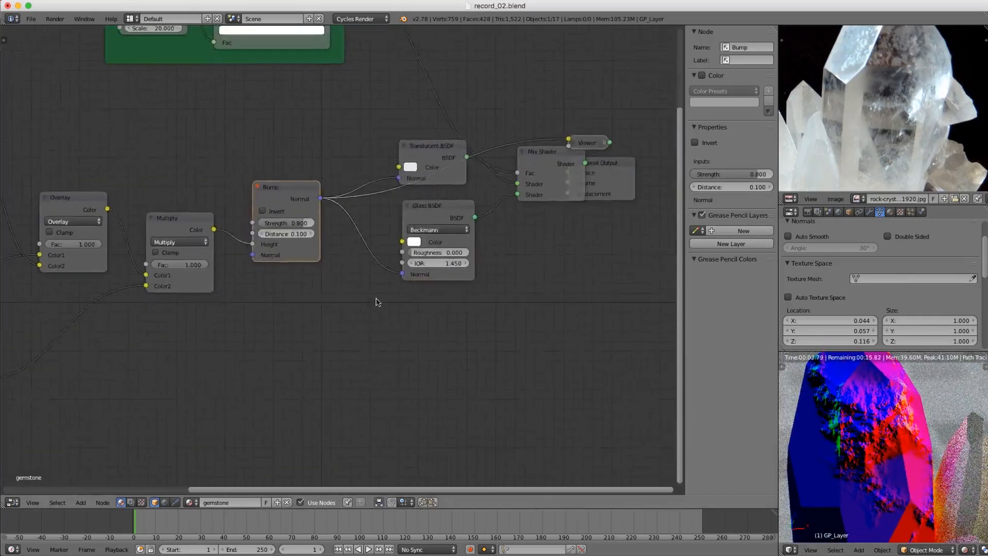
pyautogui.moveTo(438, 243); pyautogui.dragTo(366, 325, button='middle')
pyautogui.keyDown('ctrl'); pyautogui.keyDown('shift'); pyautogui.click(481, 238); pyautogui.keyUp('shift'); pyautogui.keyUp('ctrl')
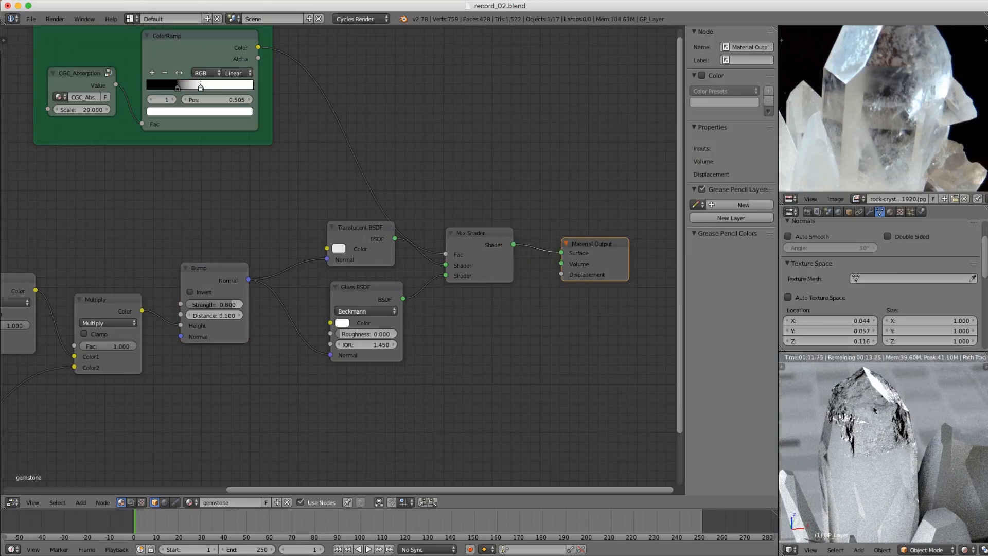
# - Preview the lowest ColorRamp and move its black stop to about 0.509 and its white stop to about 0.609
pyautogui.moveTo(80, 286); pyautogui.dragTo(365, 236, button='middle')
pyautogui.moveTo(251, 349); pyautogui.dragTo(348, 243, button='middle')
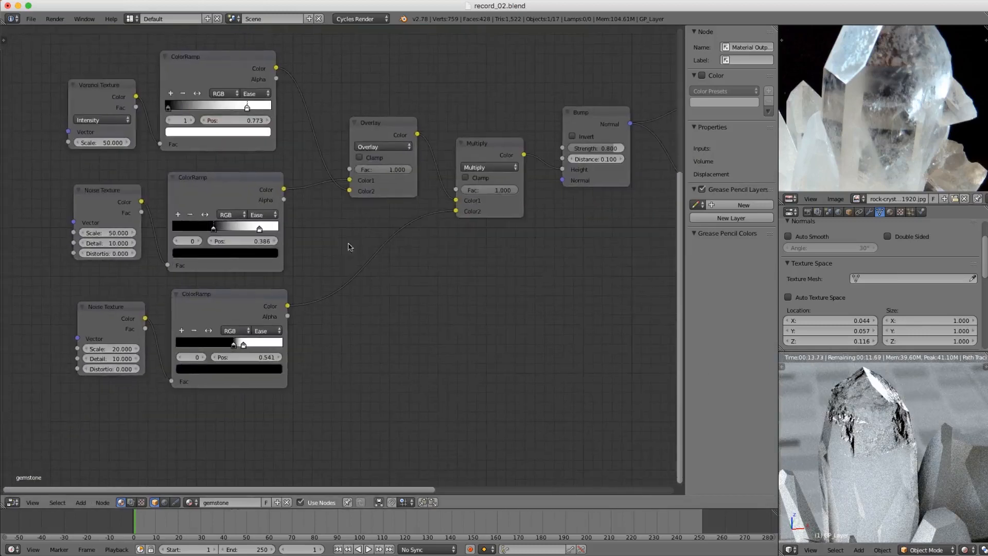
pyautogui.keyDown('shift'); pyautogui.moveTo(846, 437); pyautogui.dragTo(848, 414, button='middle'); pyautogui.keyUp('shift')
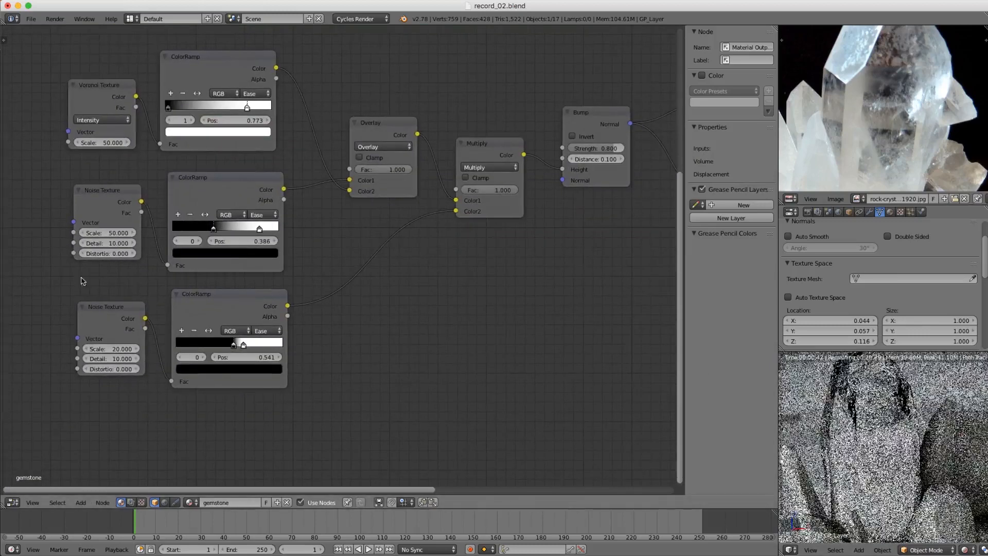
pyautogui.scroll(2, 139, 303)
pyautogui.moveTo(102, 331); pyautogui.dragTo(165, 312, button='middle')
pyautogui.keyDown('ctrl'); pyautogui.keyDown('shift'); pyautogui.click(286, 289); pyautogui.keyUp('shift'); pyautogui.keyUp('ctrl')
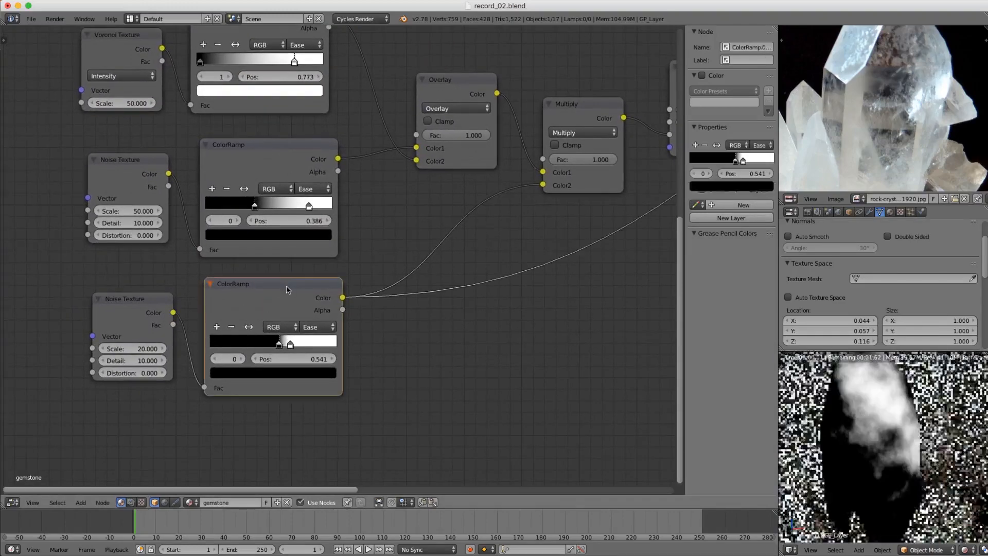
pyautogui.scroll(1, 204, 352)
pyautogui.moveTo(203, 351); pyautogui.dragTo(204, 352, button='middle')
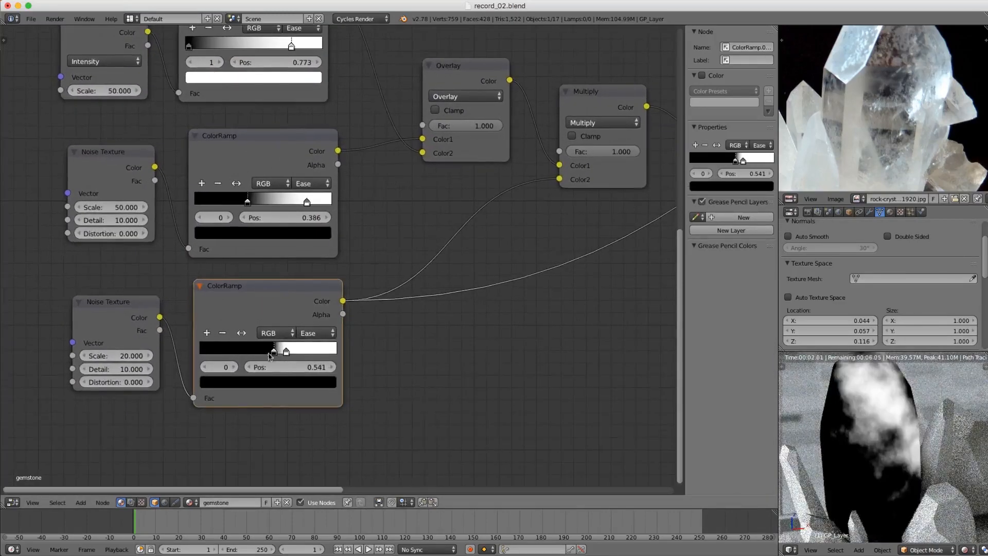
pyautogui.moveTo(273, 354)
pyautogui.mouseDown()
pyautogui.moveTo(258, 354)
pyautogui.moveTo(269, 354)
pyautogui.mouseUp()
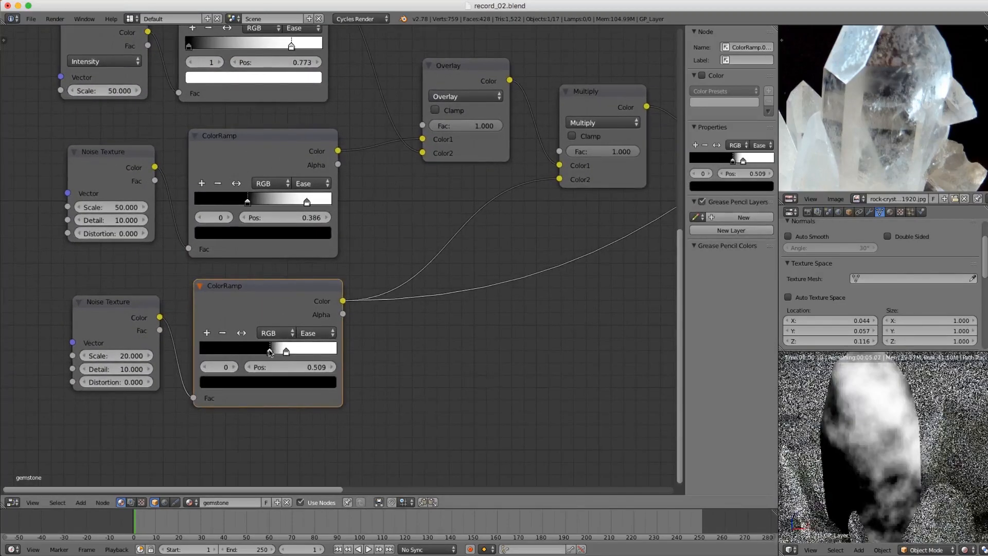
pyautogui.click(286, 351)
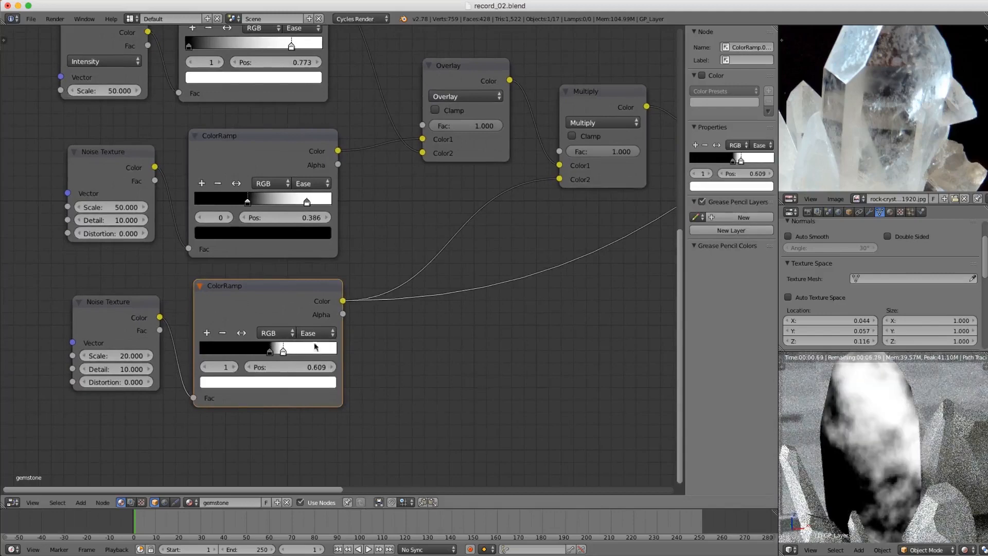
# - Preview the full material through the Mix Shader on the crystal
pyautogui.scroll(-2, 417, 263)
pyautogui.moveTo(415, 260); pyautogui.dragTo(330, 295, button='middle')
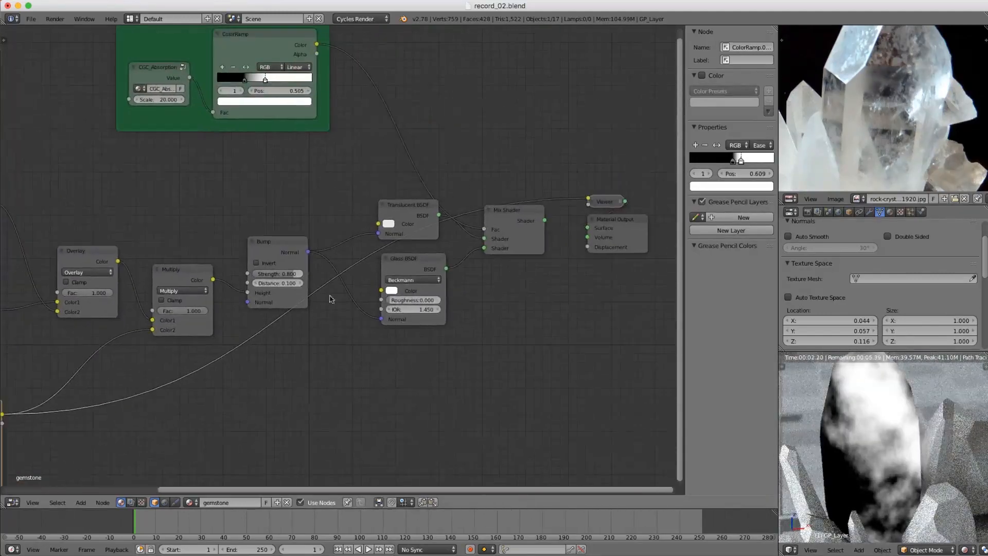
pyautogui.keyDown('ctrl'); pyautogui.keyDown('shift'); pyautogui.click(531, 217); pyautogui.keyUp('shift'); pyautogui.keyUp('ctrl')
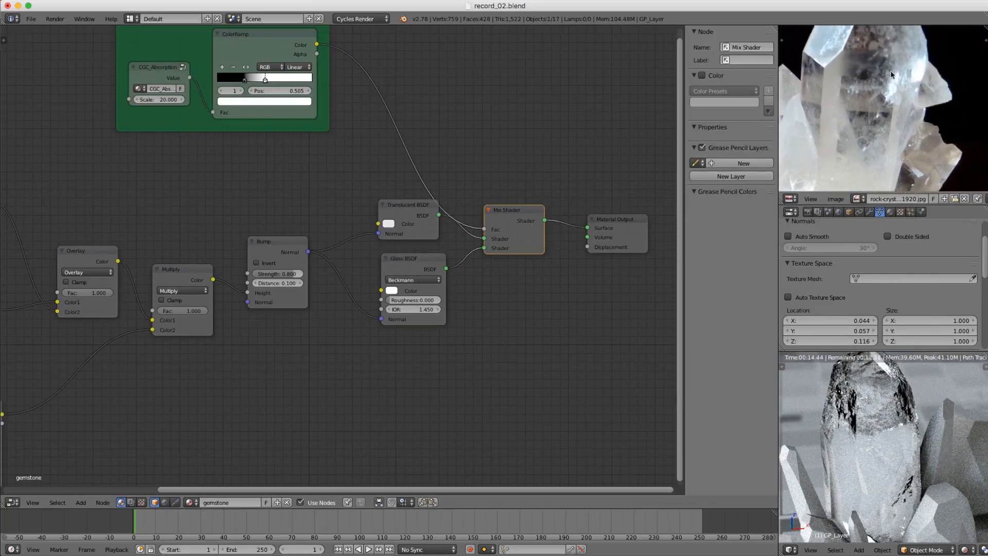
# - Try a scale of 15 on the lowest Noise Texture, and set it to 25
pyautogui.moveTo(249, 255); pyautogui.dragTo(539, 183, button='middle')
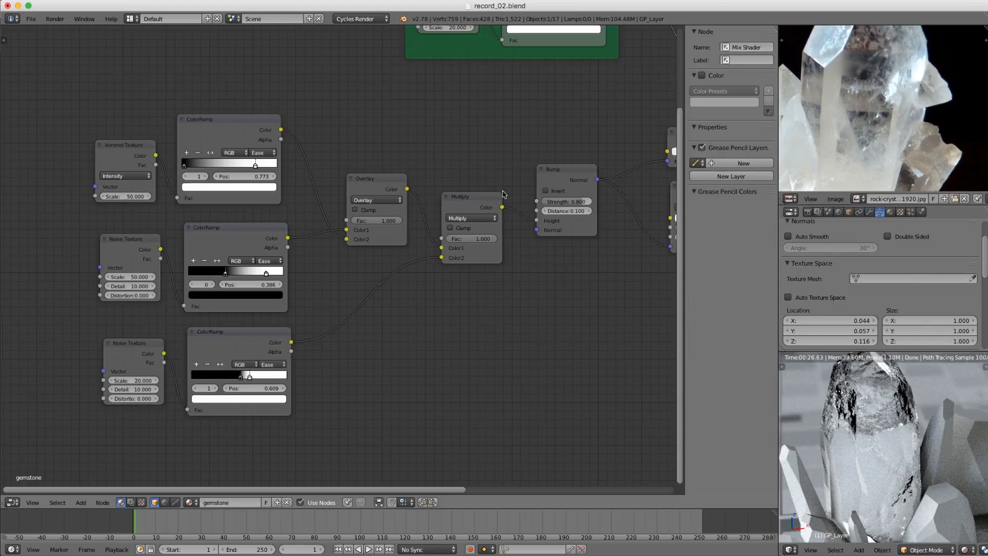
pyautogui.moveTo(348, 151); pyautogui.dragTo(456, 151, button='middle')
pyautogui.scroll(5, 276, 344)
pyautogui.moveTo(276, 343); pyautogui.dragTo(276, 296, button='middle')
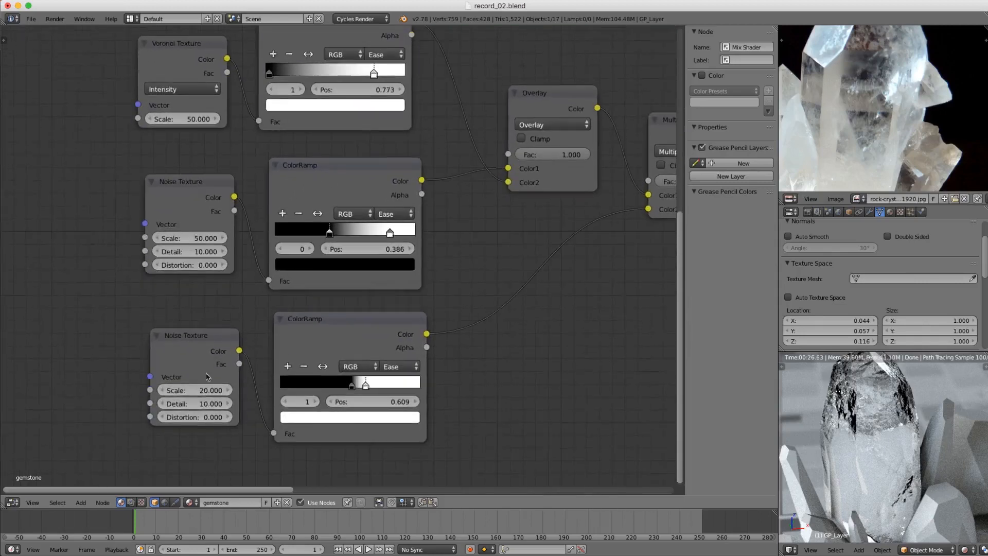
pyautogui.click(200, 390)
pyautogui.write('15')
pyautogui.press('Return')
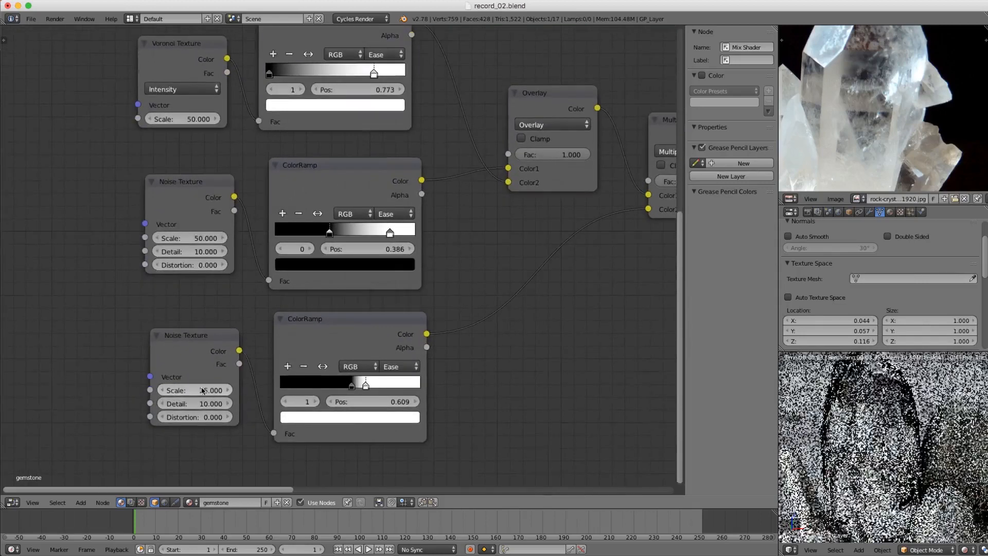
pyautogui.click(198, 390)
pyautogui.write('25')
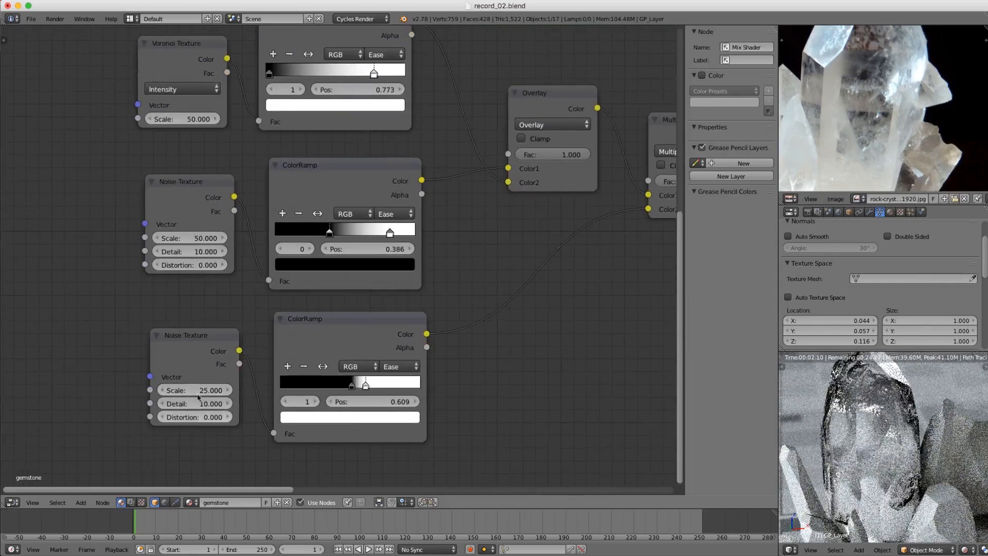
pyautogui.press('Return')
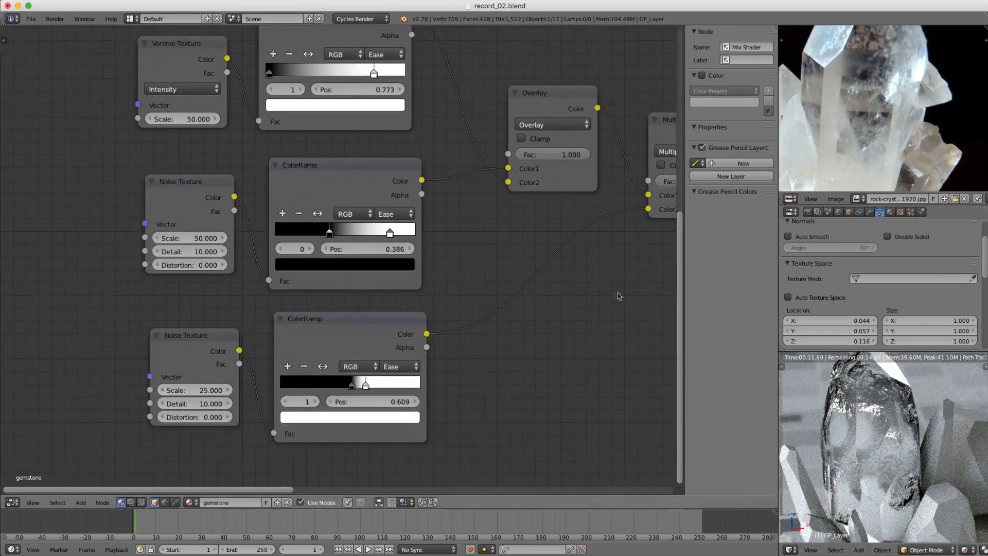
# - Set the Multiply node's factor to 0.8
pyautogui.moveTo(583, 265); pyautogui.dragTo(335, 350, button='middle')
pyautogui.keyDown('ctrl'); pyautogui.moveTo(335, 350); pyautogui.dragTo(490, 280, button='middle'); pyautogui.keyUp('ctrl')
pyautogui.click(504, 272)
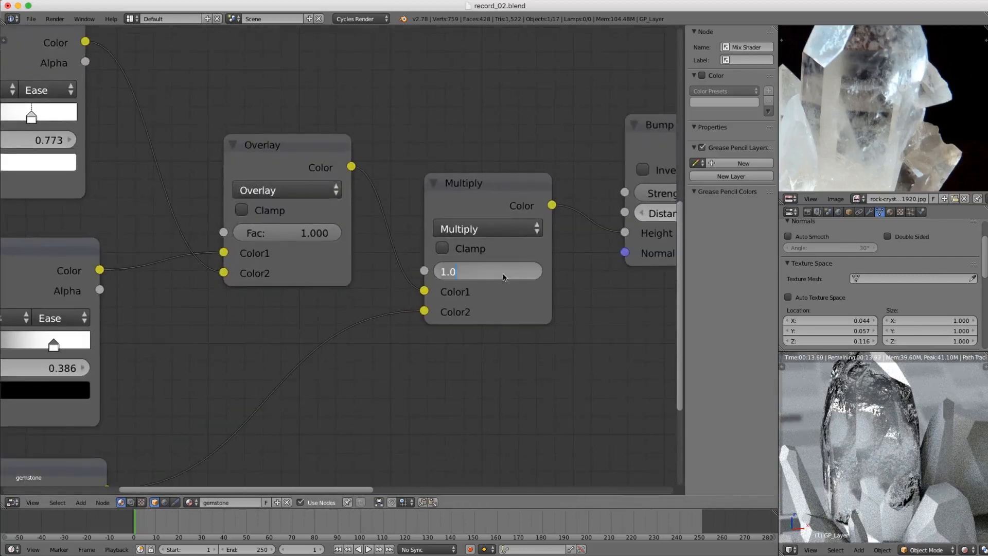
pyautogui.write('.8')
pyautogui.press('Return')
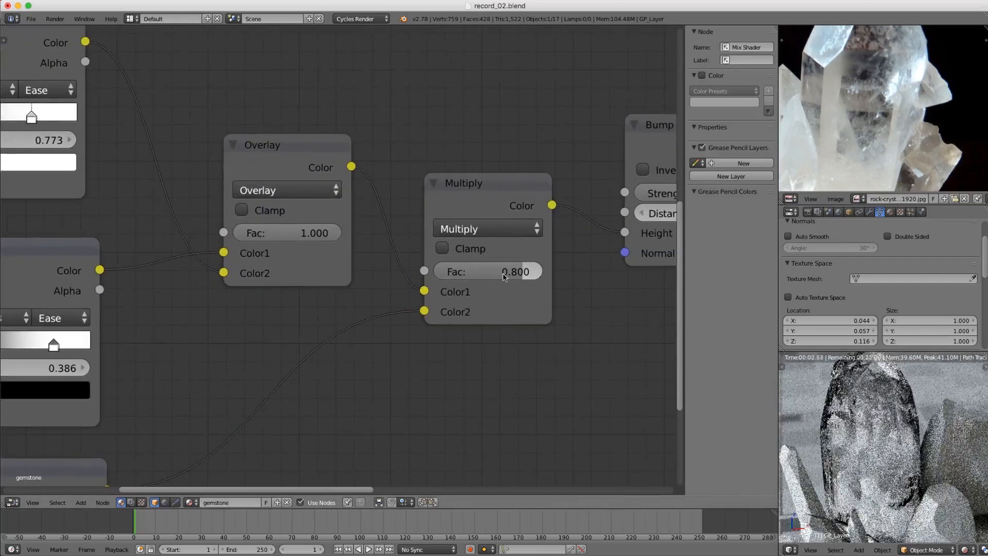
# - Select all the bump texture, ColorRamp, mix and Bump nodes and enclose them in a frame
pyautogui.scroll(-5, 503, 281)
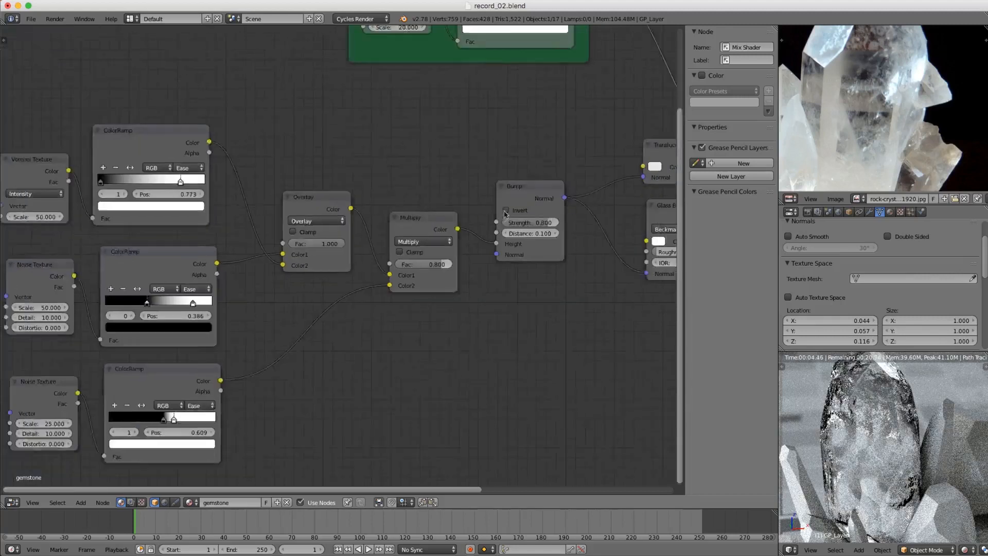
pyautogui.press('Home')
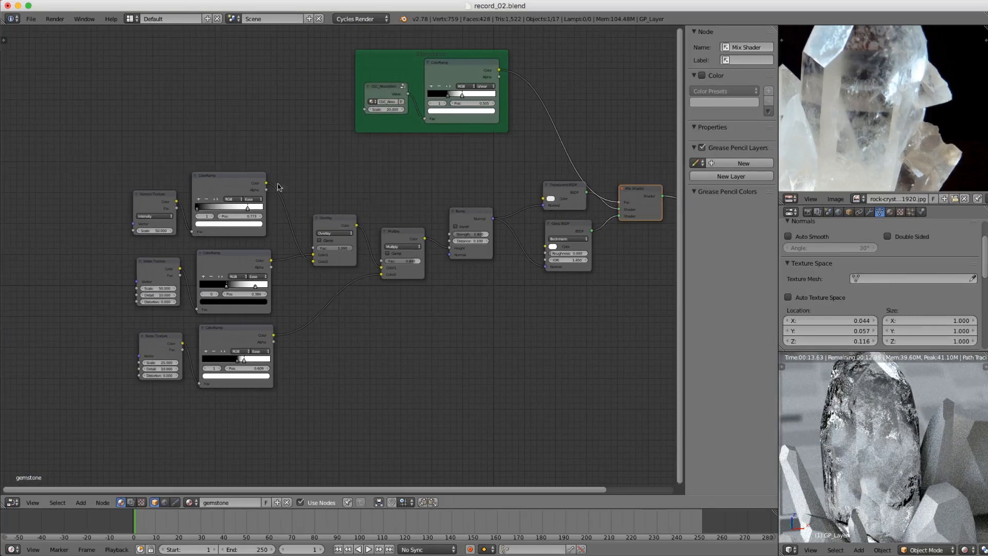
pyautogui.press('b')
pyautogui.moveTo(110, 138); pyautogui.dragTo(505, 430)
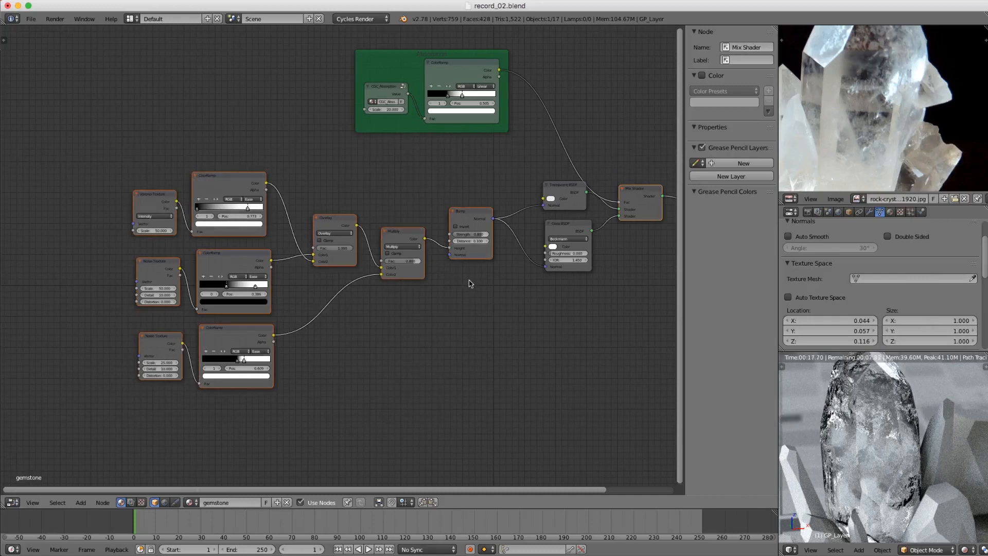
pyautogui.hotkey('ctrl', 'j')
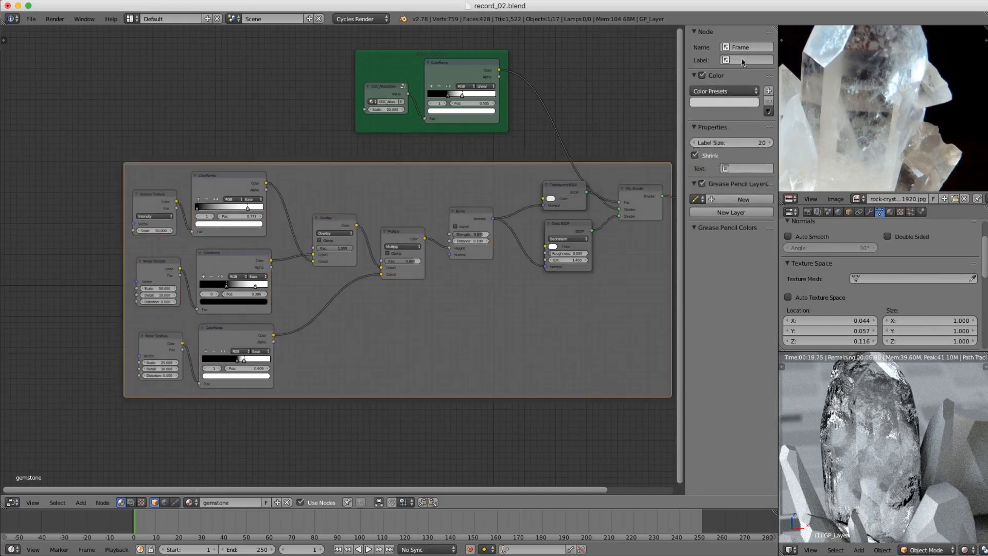
# - Name the new frame BUMP and copy the same text into its label
pyautogui.click(739, 46)
pyautogui.press('BackSpace')
pyautogui.write('Bump')
pyautogui.press('Return')
pyautogui.click(740, 47)
pyautogui.write('Bl')
pyautogui.write('MP')
pyautogui.press('Return')
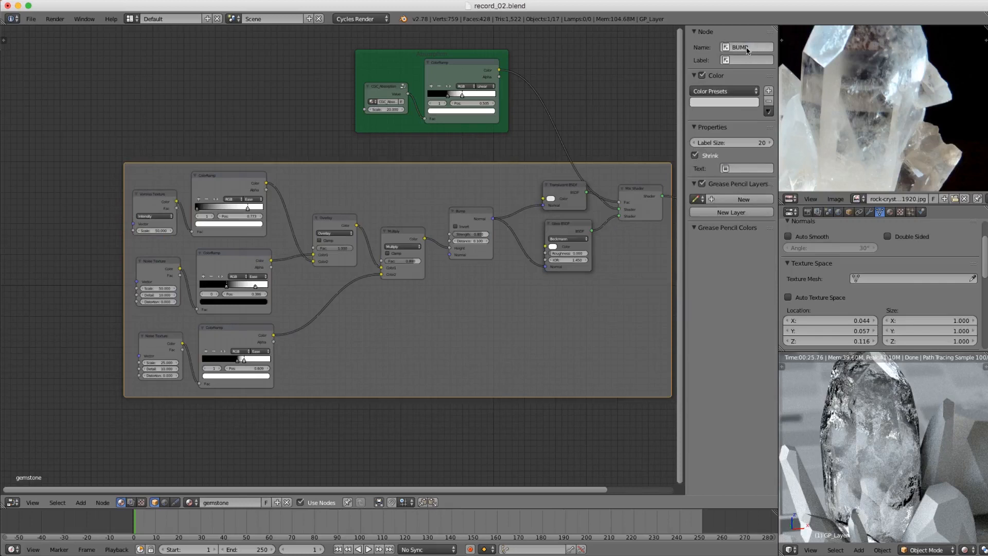
pyautogui.hotkey('ctrl', 'c')
pyautogui.hotkey('ctrl', 'v')
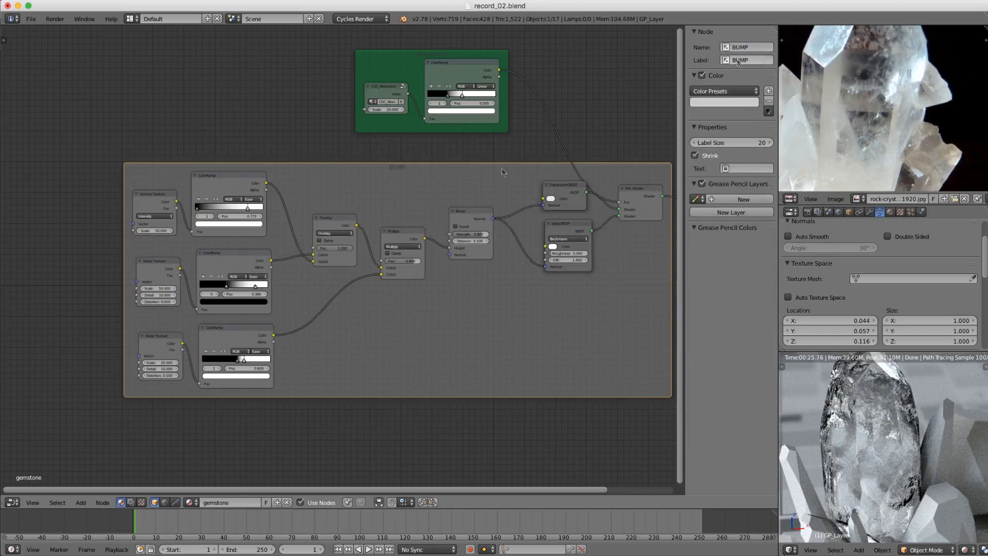
# - Move the BUMP frame to the left, clear of the Translucent BSDF and Glass BSDF nodes
pyautogui.press('g')
pyautogui.click(612, 141)
pyautogui.moveTo(451, 184); pyautogui.dragTo(386, 172)
# - Detach the Mix Shader from the BUMP frame and place it between the two BSDF nodes and the Material Output
pyautogui.moveTo(511, 112); pyautogui.dragTo(434, 147, button='middle')
pyautogui.scroll(3, 435, 146)
pyautogui.click(435, 224)
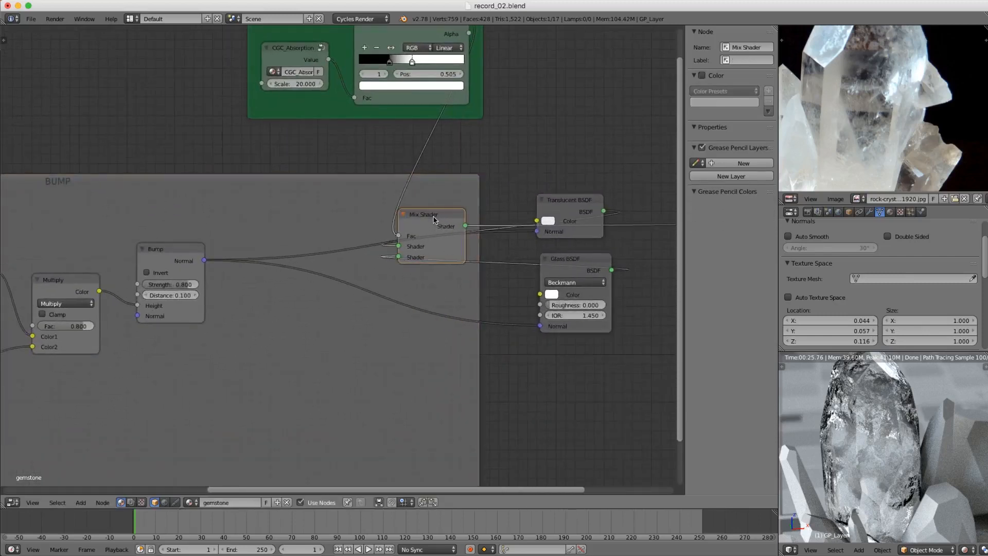
pyautogui.hotkey('alt', 'p')
pyautogui.moveTo(434, 220); pyautogui.dragTo(662, 218)
pyautogui.moveTo(663, 218); pyautogui.dragTo(452, 230, button='middle')
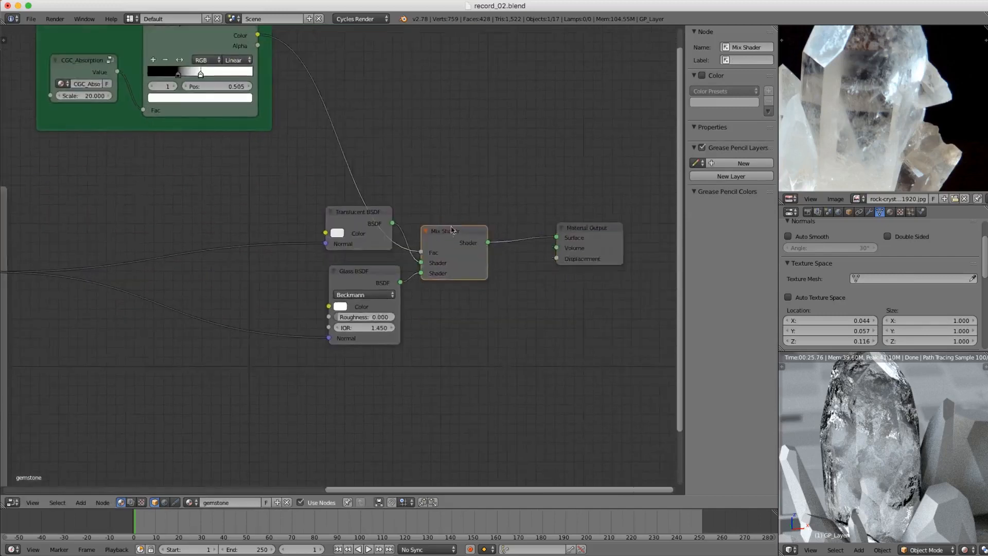
pyautogui.moveTo(452, 230); pyautogui.dragTo(479, 226)
# - Move the BUMP frame closer to the BSDF nodes and colour the frame pink
pyautogui.scroll(-5, 342, 209)
pyautogui.moveTo(342, 210); pyautogui.dragTo(525, 185, button='middle')
pyautogui.moveTo(279, 200); pyautogui.dragTo(410, 198)
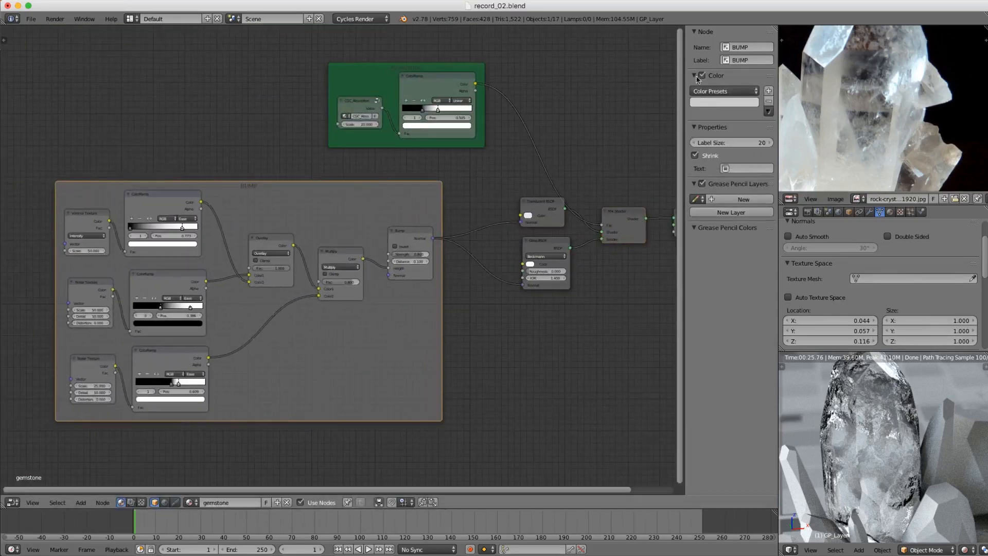
pyautogui.click(703, 102)
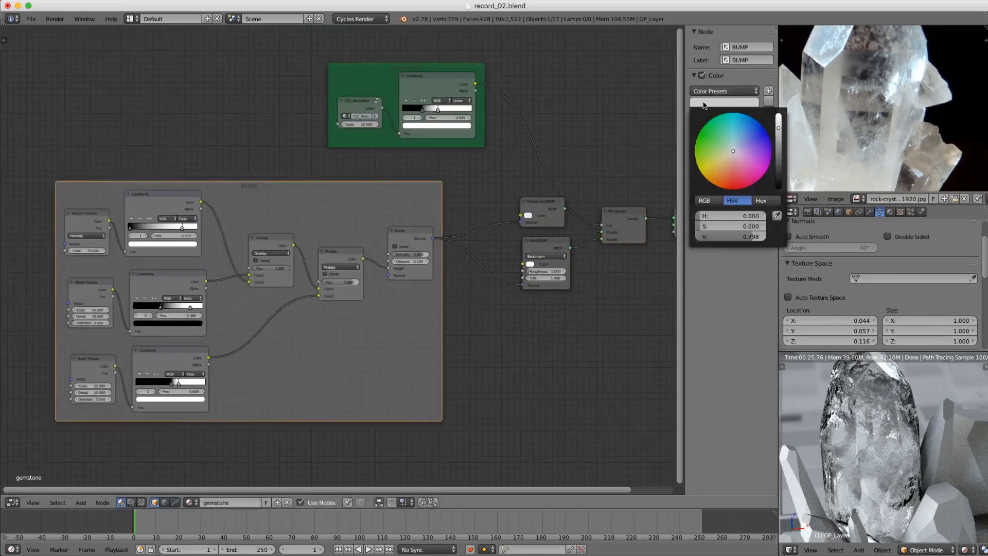
pyautogui.click(736, 160)
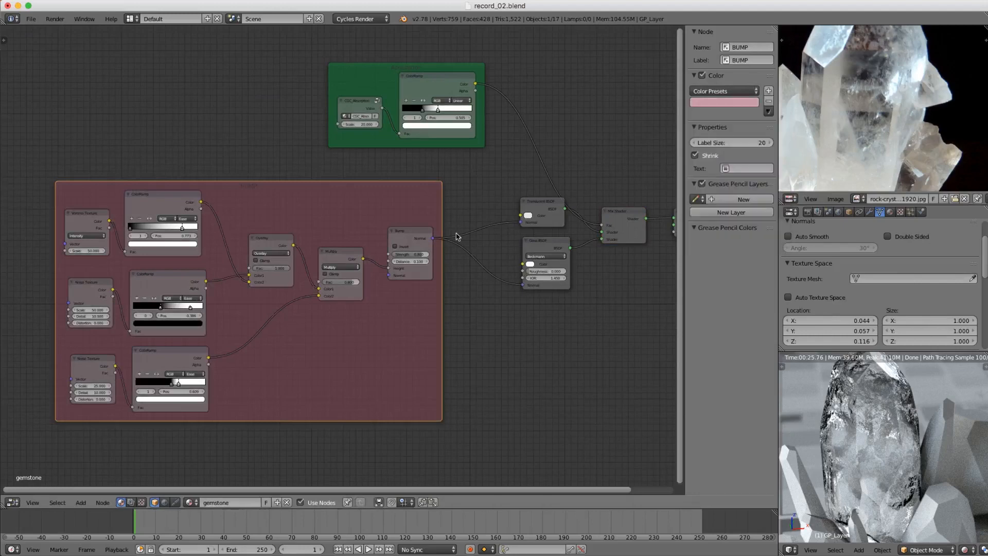
pyautogui.scroll(-2, 501, 278)
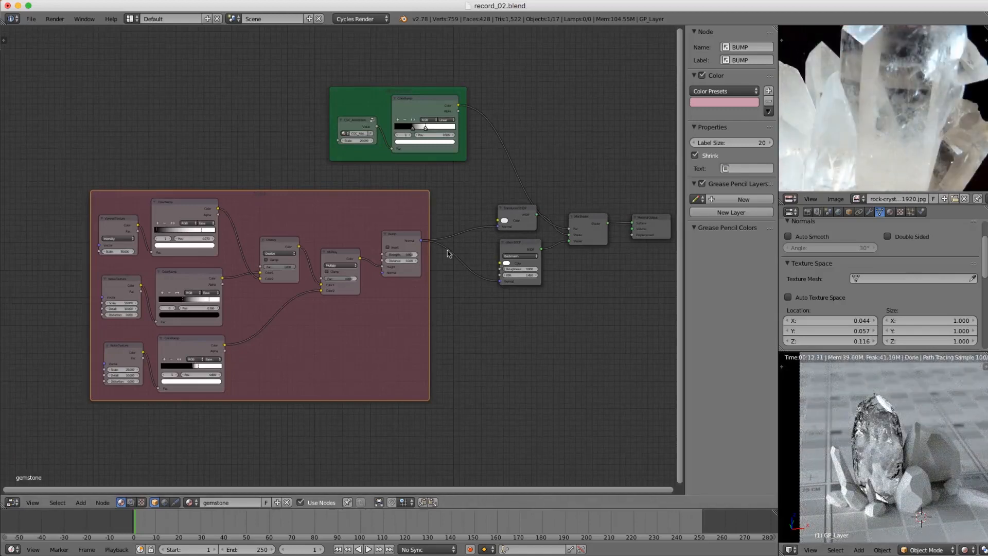
pyautogui.scroll(1, 450, 251)
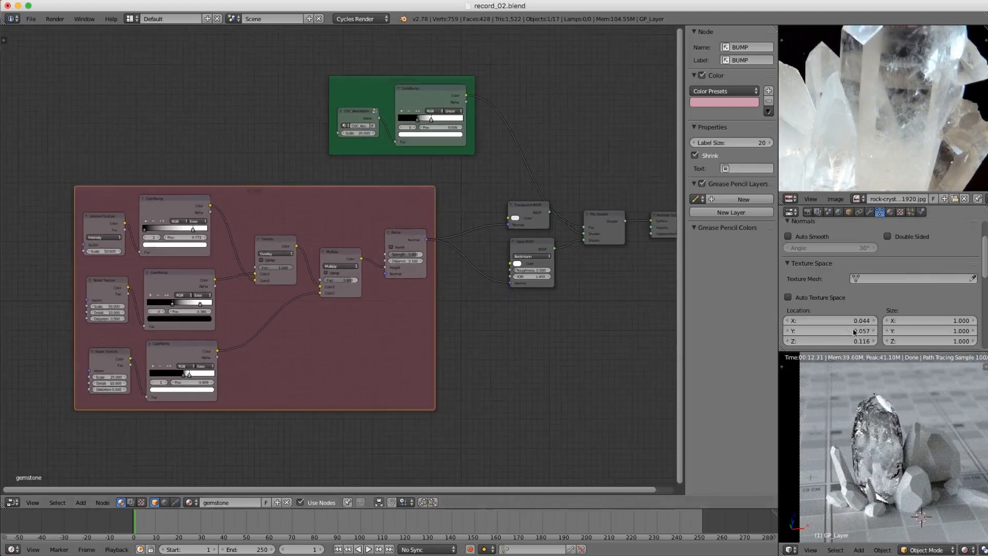
# - Select all the crystal objects in the 3D view and copy the gemstone material from the active crystal to them
pyautogui.moveTo(884, 433)
pyautogui.mouseDown(button='middle')
pyautogui.moveTo(920, 436)
pyautogui.moveTo(904, 456)
pyautogui.mouseUp(button='middle')
pyautogui.hotkey('shift', 'z')
pyautogui.scroll(2, 904, 456)
pyautogui.press('a')
pyautogui.press('b')
pyautogui.moveTo(832, 404); pyautogui.dragTo(963, 504)
pyautogui.moveTo(899, 434); pyautogui.dragTo(975, 487, button='middle')
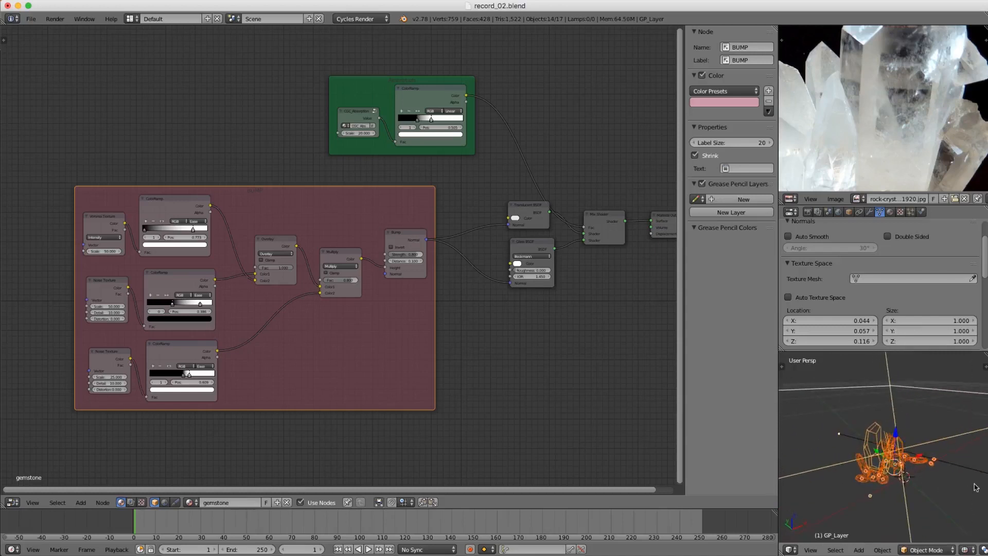
pyautogui.click(890, 211)
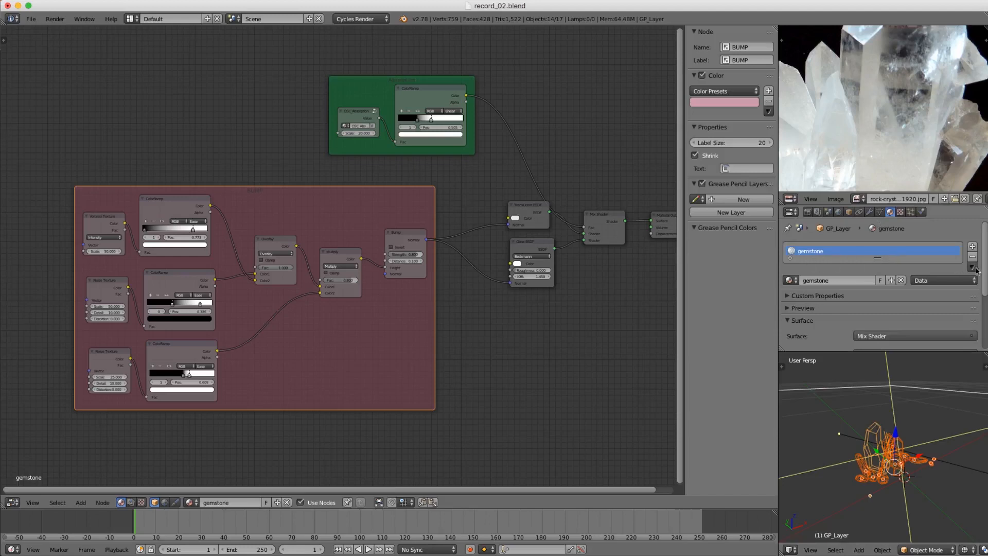
pyautogui.click(972, 267)
pyautogui.click(895, 277)
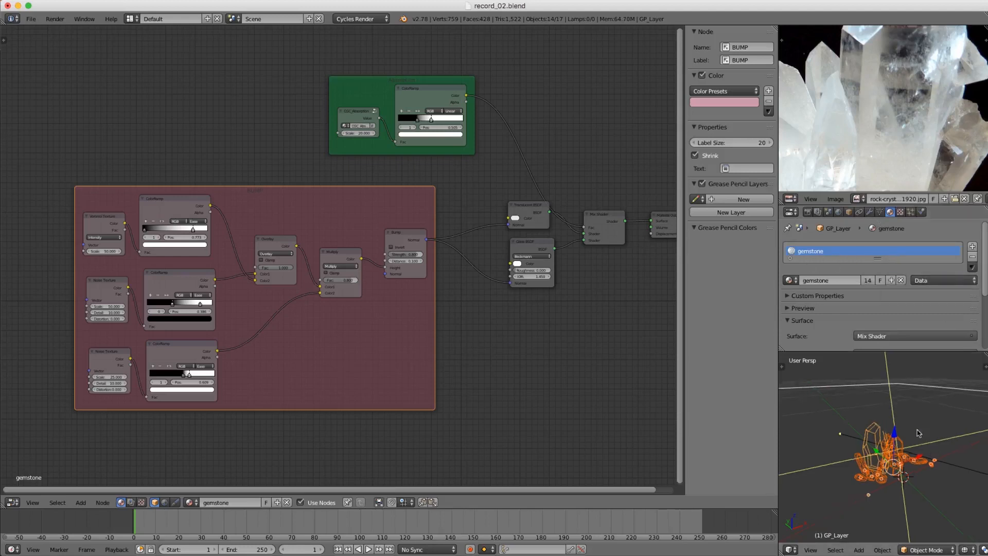
# - Examine the whole crystal cluster up close in the rendered camera view
pyautogui.press('KP_0')
pyautogui.hotkey('shift', 'z')
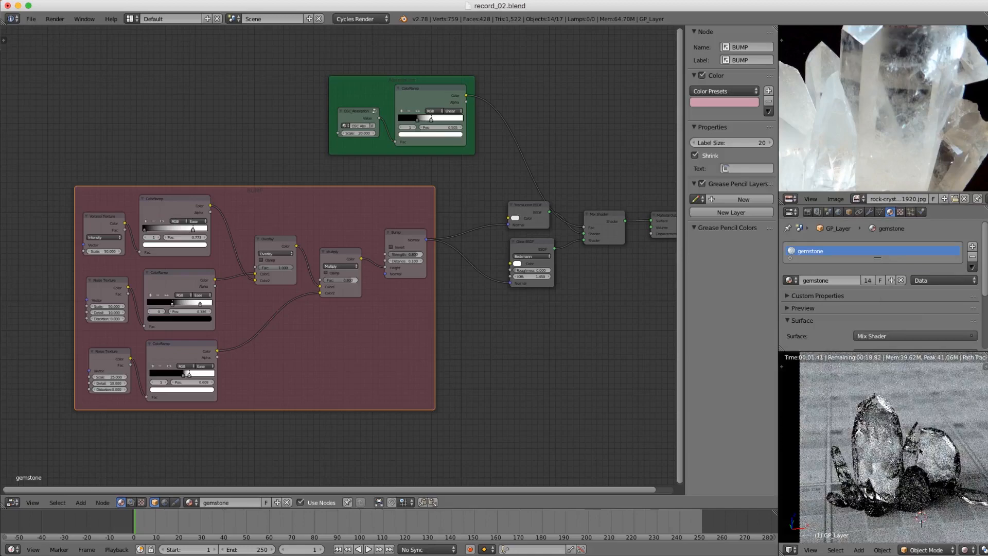
pyautogui.scroll(5, 920, 449)
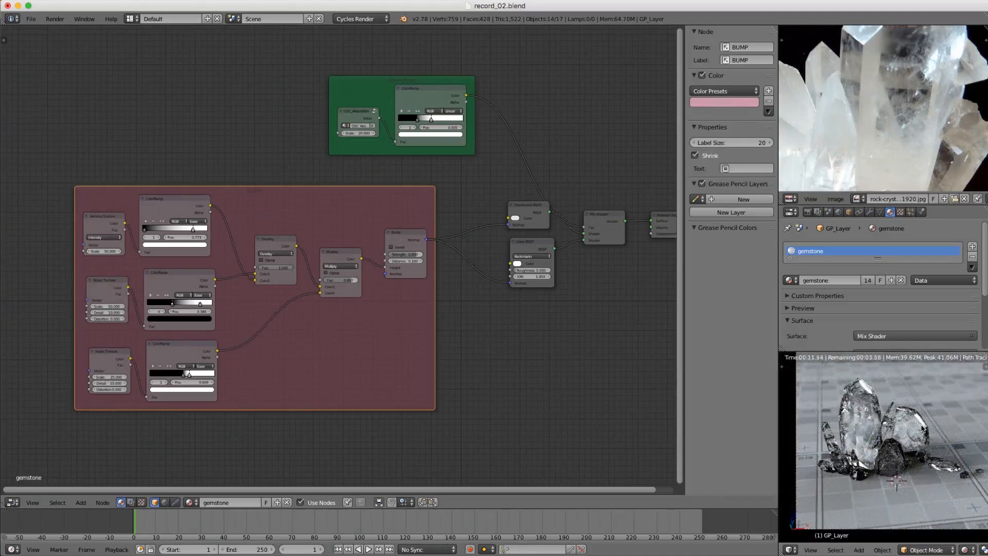
pyautogui.scroll(4, 914, 452)
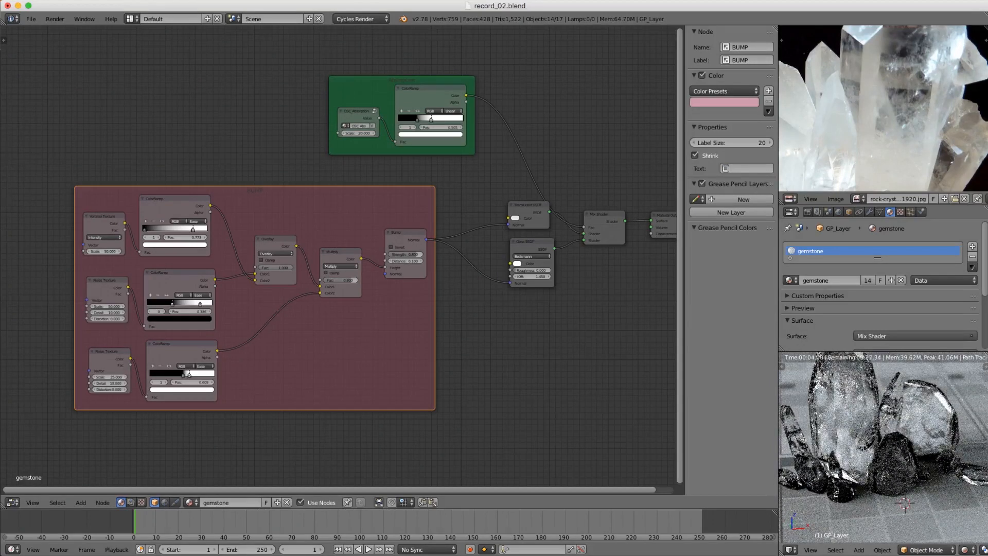
# - Space the Mix Shader and Material Output nodes further away from the Translucent and Glass BSDF nodes
pyautogui.moveTo(495, 272); pyautogui.dragTo(306, 294, button='middle')
pyautogui.keyDown('ctrl'); pyautogui.moveTo(466, 245); pyautogui.dragTo(481, 230, button='middle'); pyautogui.keyUp('ctrl')
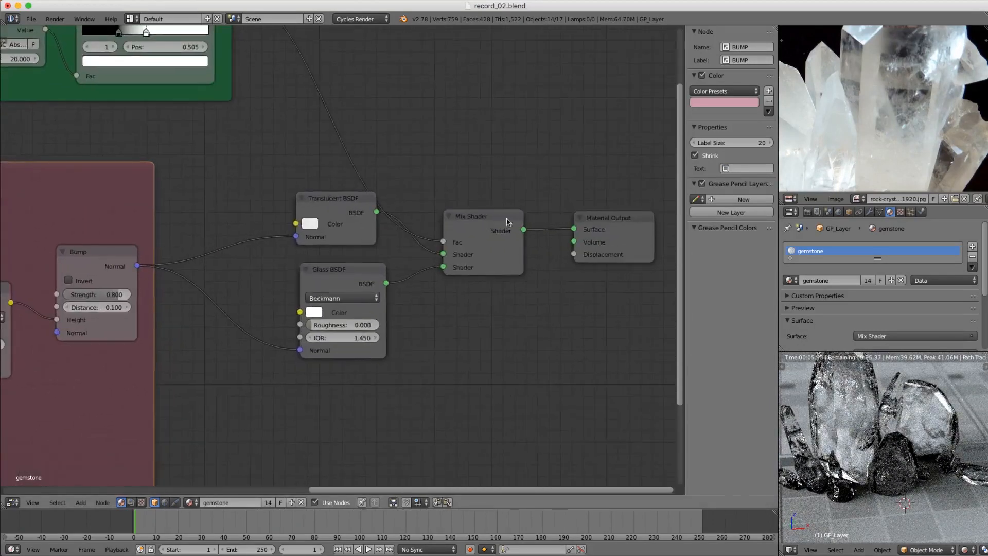
pyautogui.moveTo(507, 220); pyautogui.dragTo(553, 210)
pyautogui.moveTo(609, 225); pyautogui.dragTo(664, 222)
pyautogui.moveTo(447, 214); pyautogui.dragTo(365, 246, button='middle')
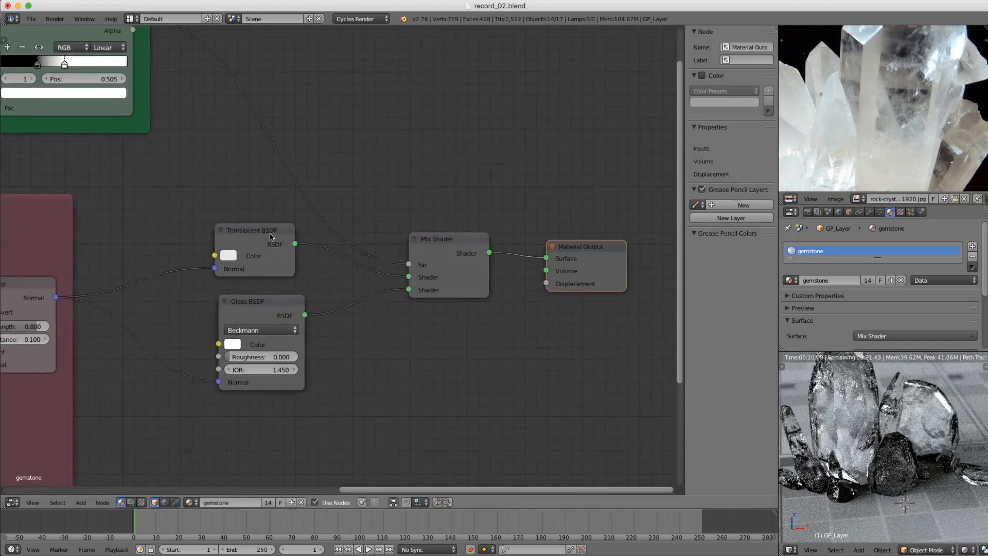
# - Preview the Translucent BSDF alone on the crystals, followed by the Glass BSDF alone
pyautogui.keyDown('ctrl'); pyautogui.keyDown('shift'); pyautogui.click(278, 232); pyautogui.keyUp('shift'); pyautogui.keyUp('ctrl')
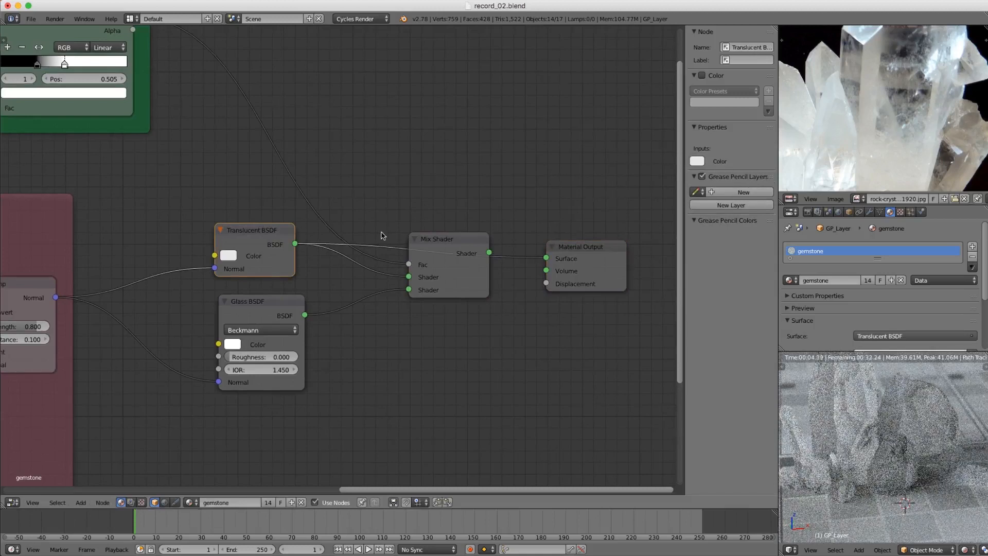
pyautogui.keyDown('ctrl'); pyautogui.keyDown('shift'); pyautogui.click(267, 307); pyautogui.keyUp('shift'); pyautogui.keyUp('ctrl')
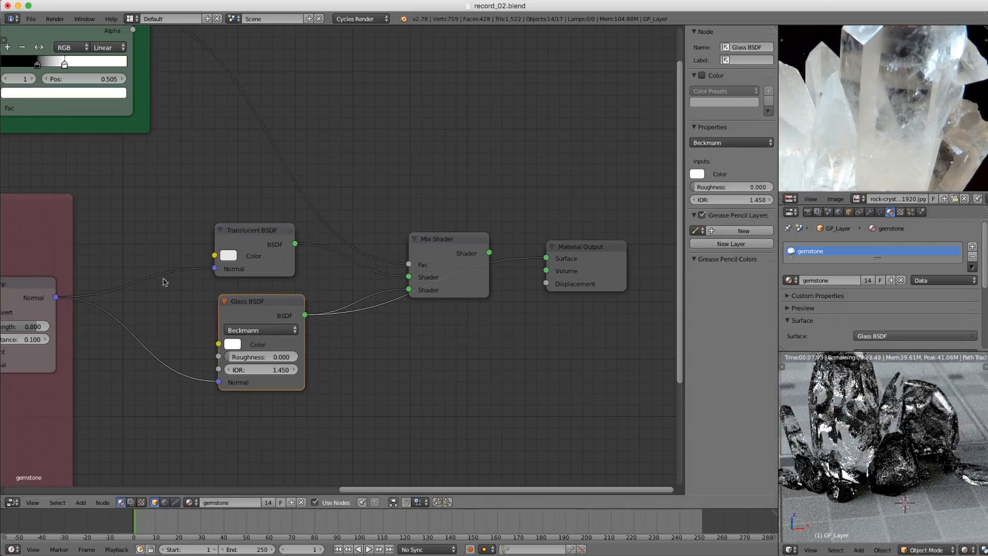
# - Try a strength of 1.0 on the Bump node, and settle on a strength of 0.5
pyautogui.moveTo(175, 253); pyautogui.dragTo(513, 285, button='middle')
pyautogui.moveTo(323, 299); pyautogui.dragTo(310, 252, button='middle')
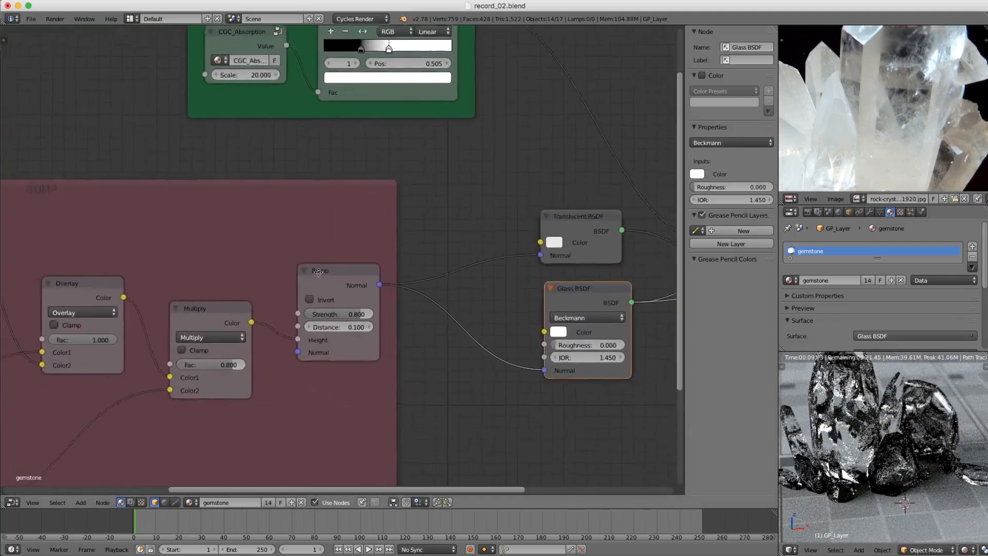
pyautogui.scroll(2, 324, 314)
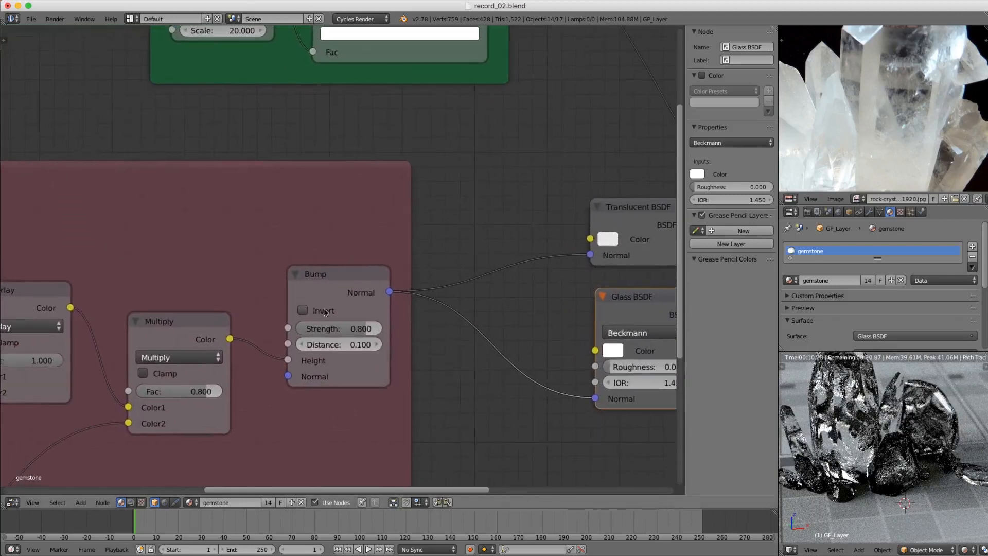
pyautogui.click(348, 329)
pyautogui.press('Return')
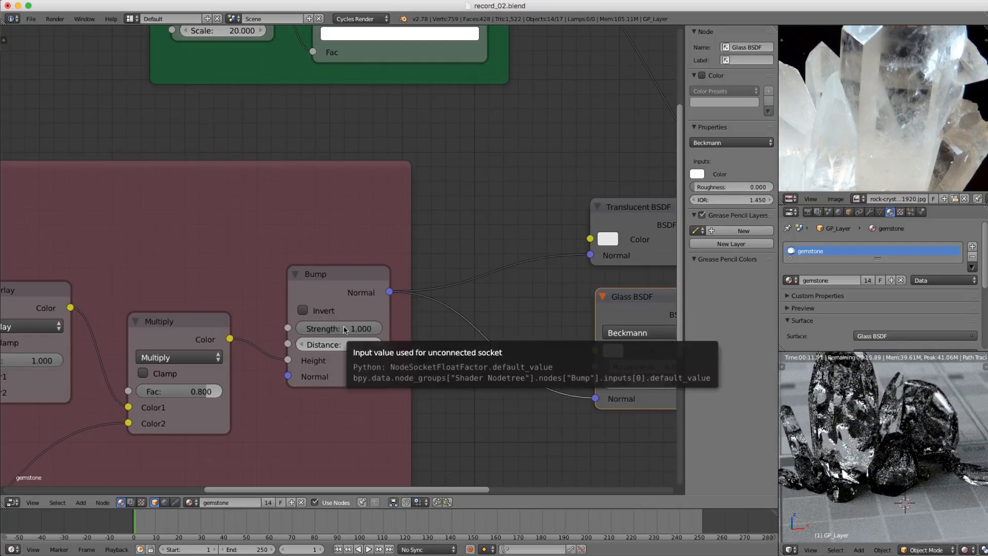
pyautogui.click(343, 329)
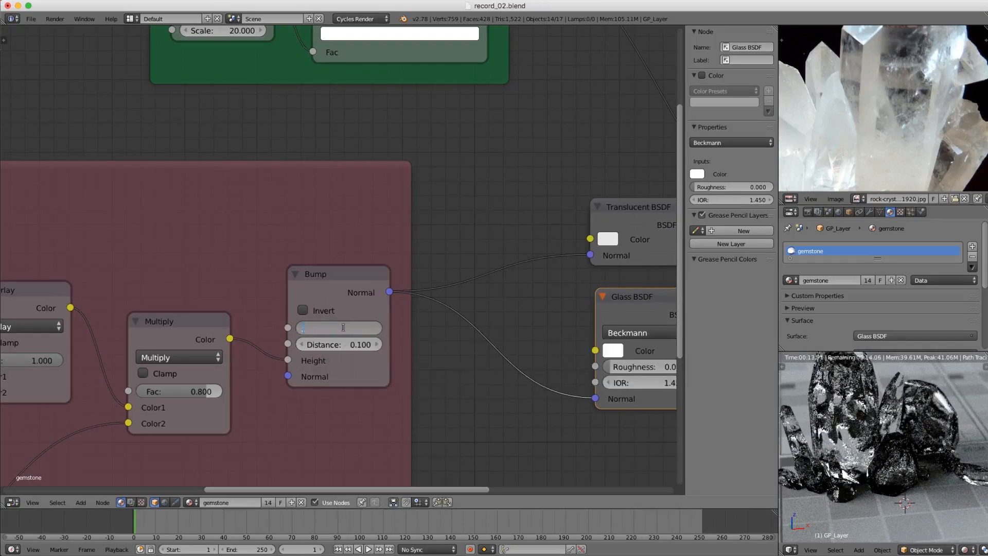
pyautogui.write('.5')
pyautogui.press('Return')
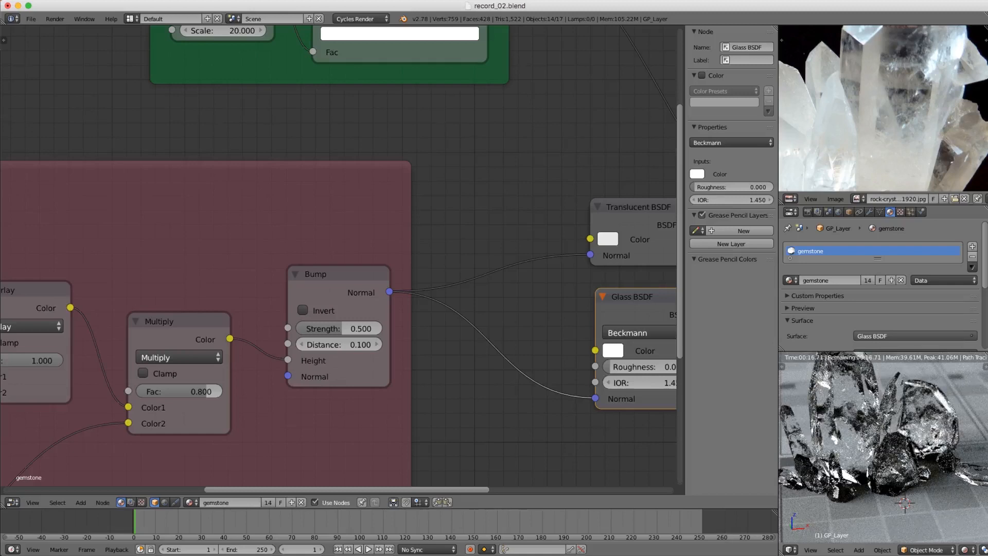
# - Reconnect the Mix Shader to the Material Output's surface and check the dark crystal in the render
pyautogui.hscroll(10, 381, 286)
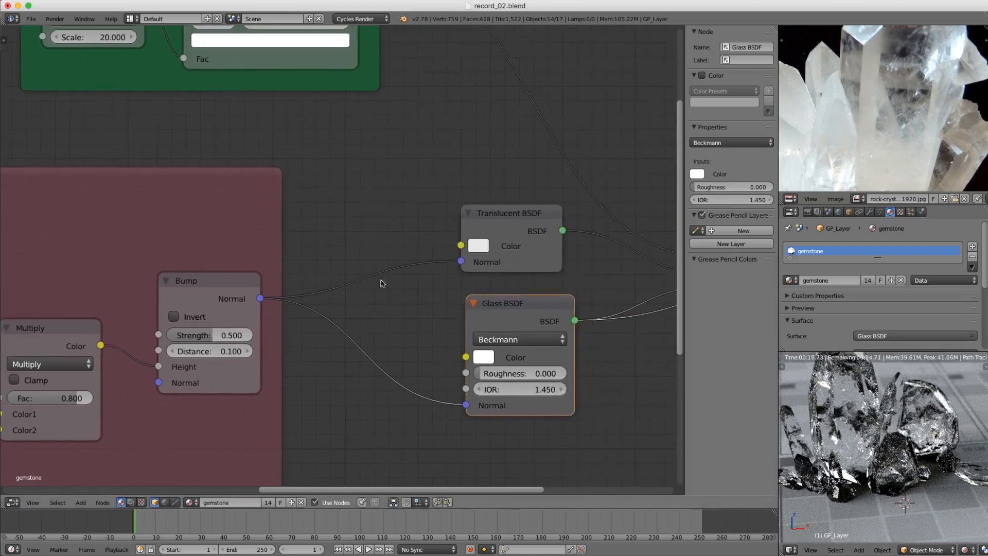
pyautogui.hscroll(12, 378, 278)
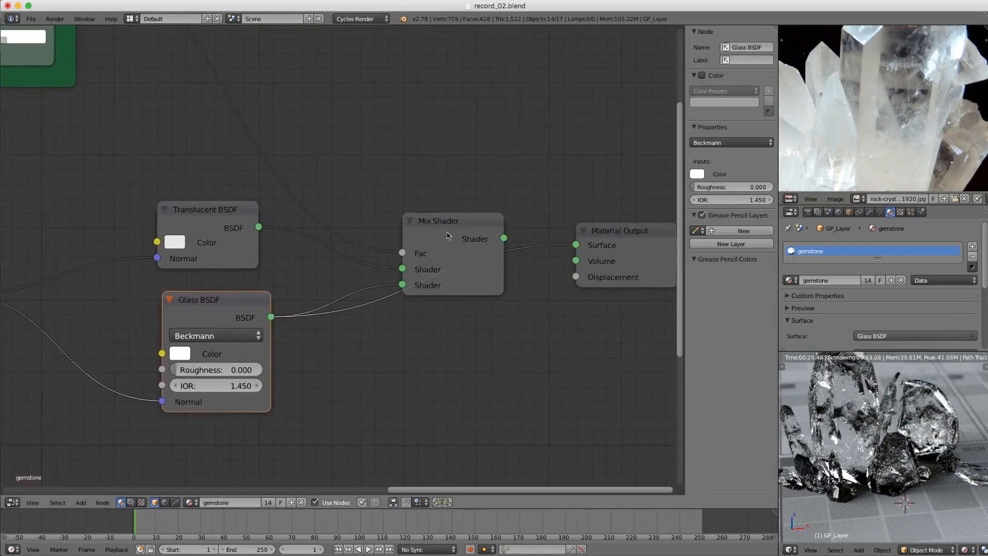
pyautogui.keyDown('ctrl'); pyautogui.keyDown('shift'); pyautogui.click(480, 224); pyautogui.keyUp('shift'); pyautogui.keyUp('ctrl')
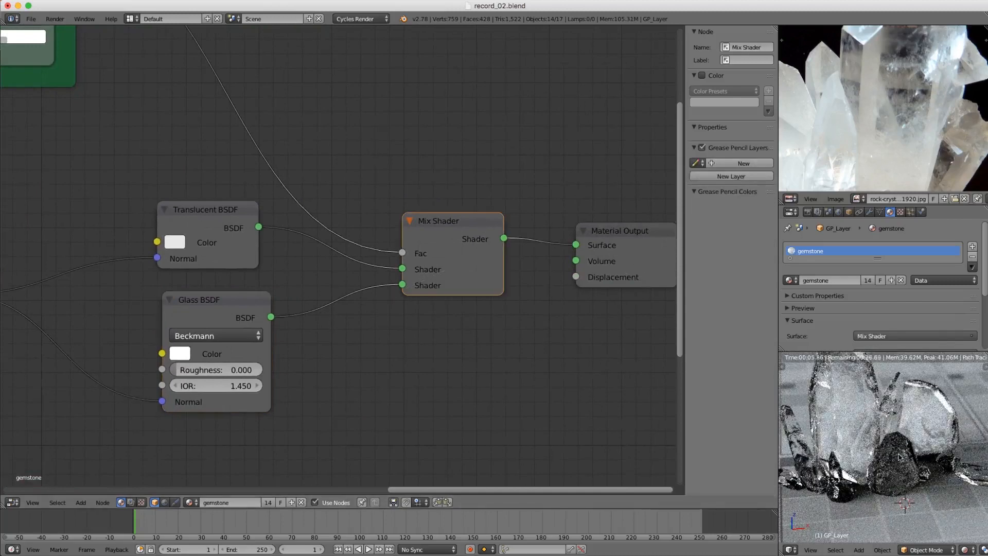
pyautogui.scroll(3, 928, 453)
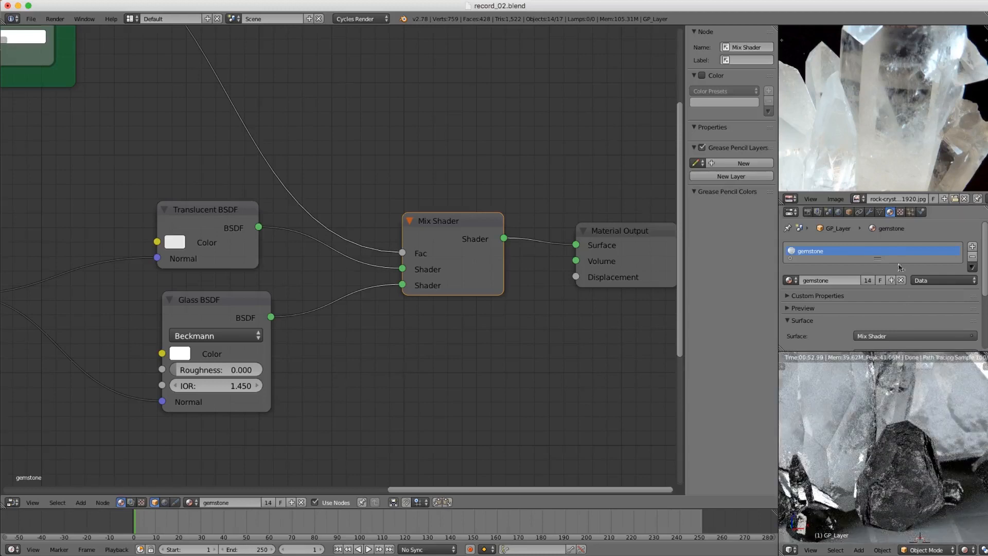
# - Enable Reflective Caustics and Refractive Caustics in the render's Light Paths settings
pyautogui.click(807, 212)
pyautogui.scroll(-10, 850, 283)
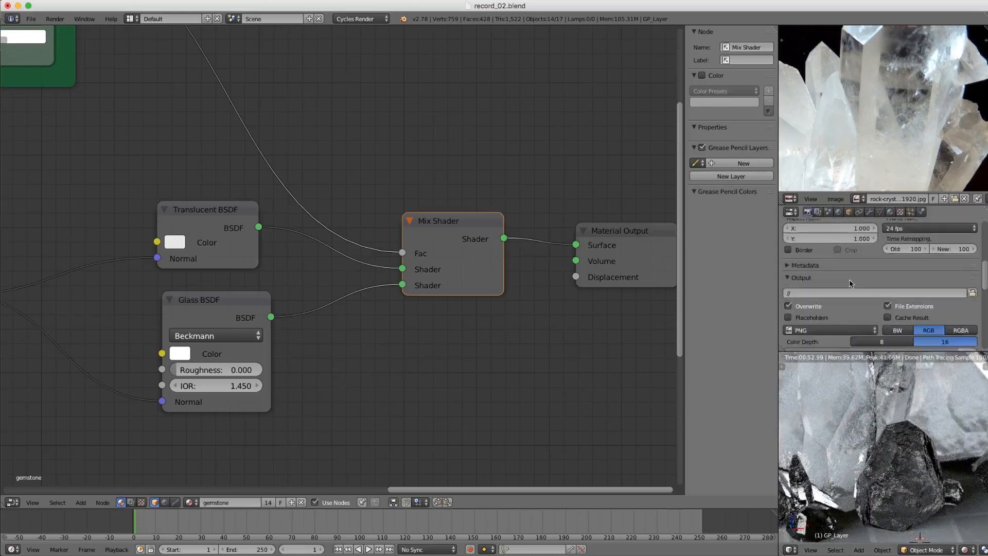
pyautogui.scroll(-15, 849, 283)
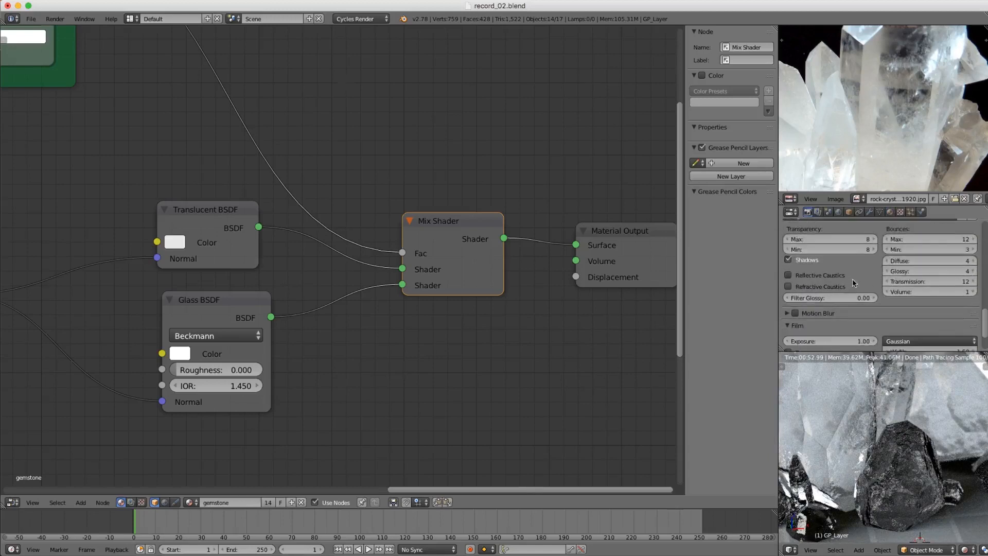
pyautogui.scroll(2, 796, 278)
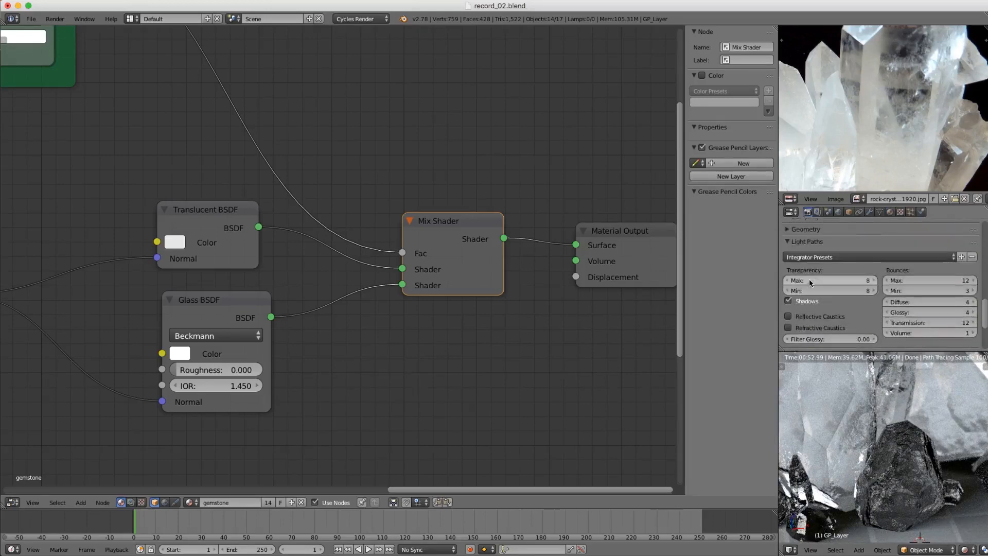
pyautogui.click(791, 241)
pyautogui.click(787, 241)
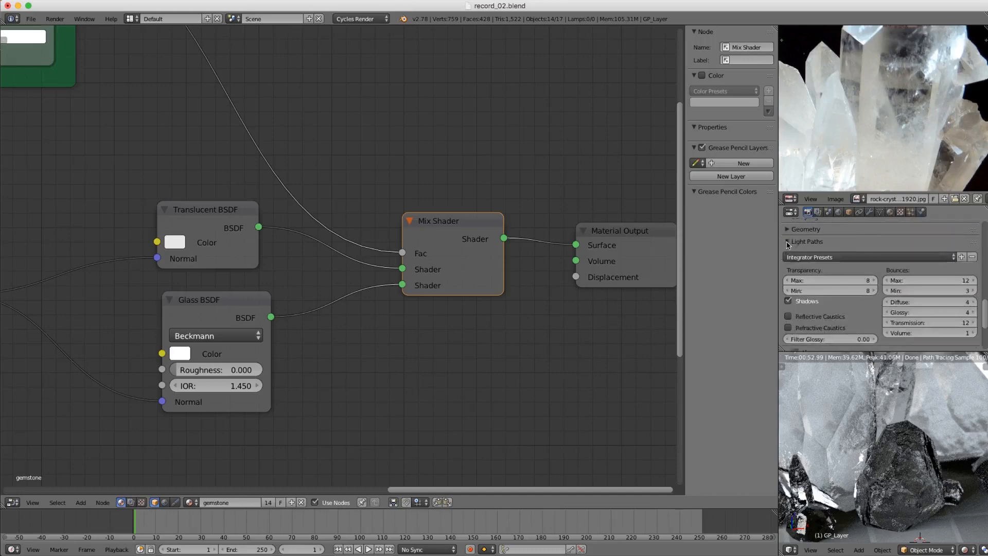
pyautogui.click(787, 316)
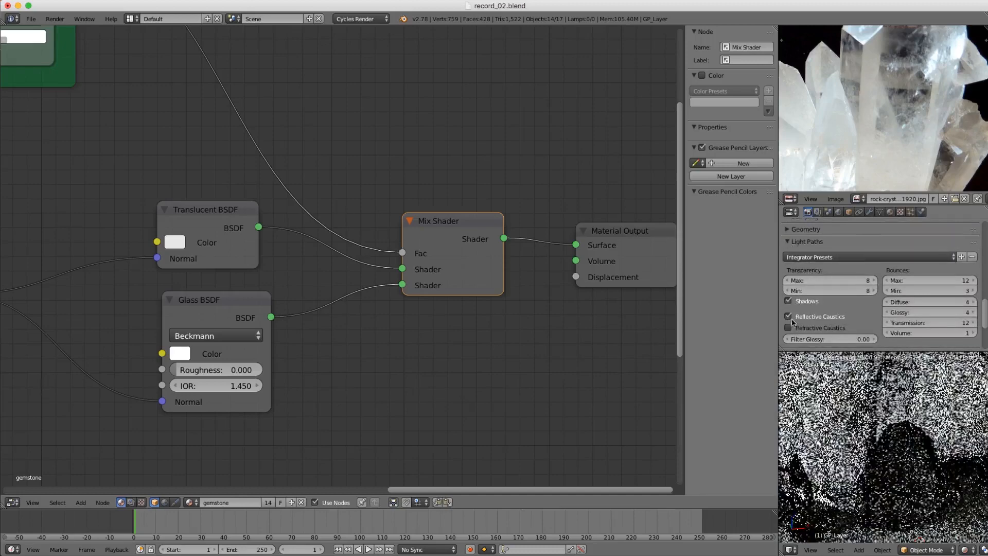
pyautogui.click(788, 328)
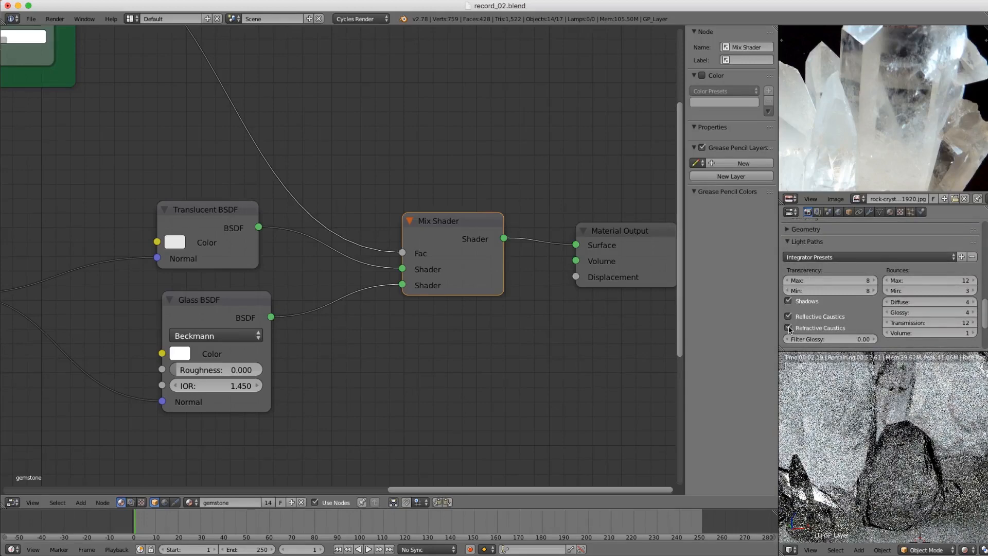
# - Examine the crystal cluster rendered with caustics, from the full camera view to a close-up
pyautogui.moveTo(896, 465); pyautogui.dragTo(903, 437, button='middle')
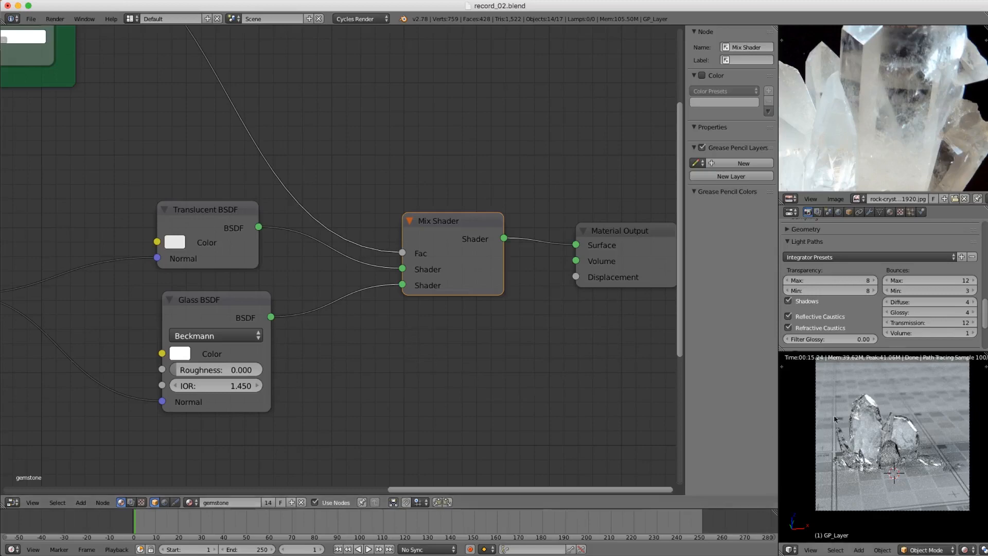
pyautogui.scroll(5, 856, 436)
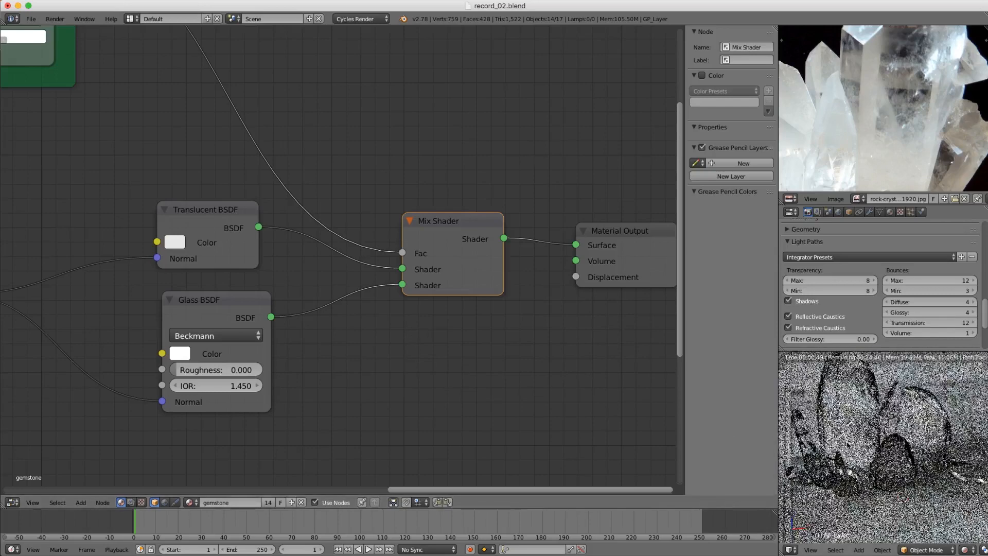
pyautogui.keyDown('shift'); pyautogui.moveTo(869, 449); pyautogui.dragTo(913, 442, button='middle'); pyautogui.keyUp('shift')
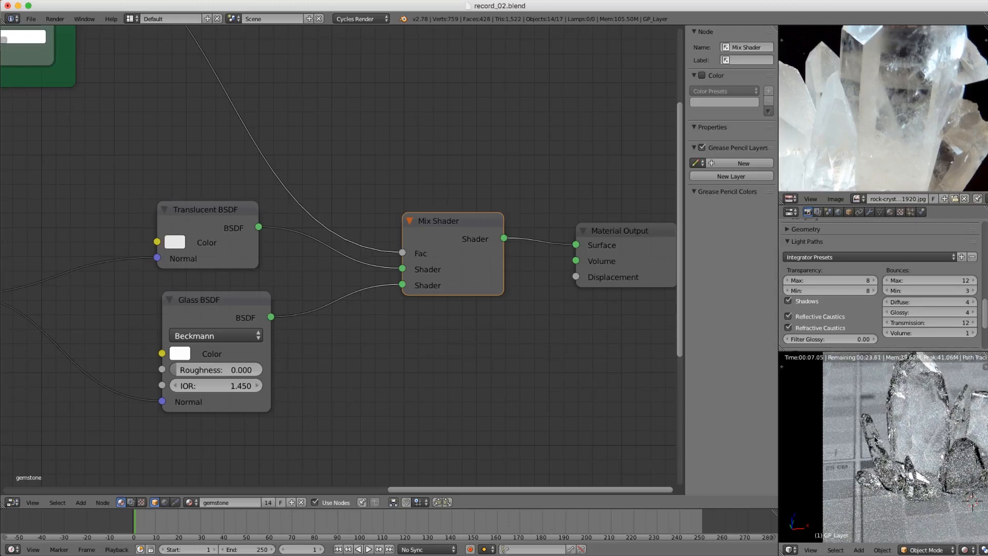
# - Duplicate the 50-scale Noise Texture with its connected ColorRamp from the bump group and place the copies near the Absorption frame
pyautogui.moveTo(202, 42); pyautogui.dragTo(339, 211, button='middle')
pyautogui.moveTo(180, 108); pyautogui.dragTo(437, 131, button='middle')
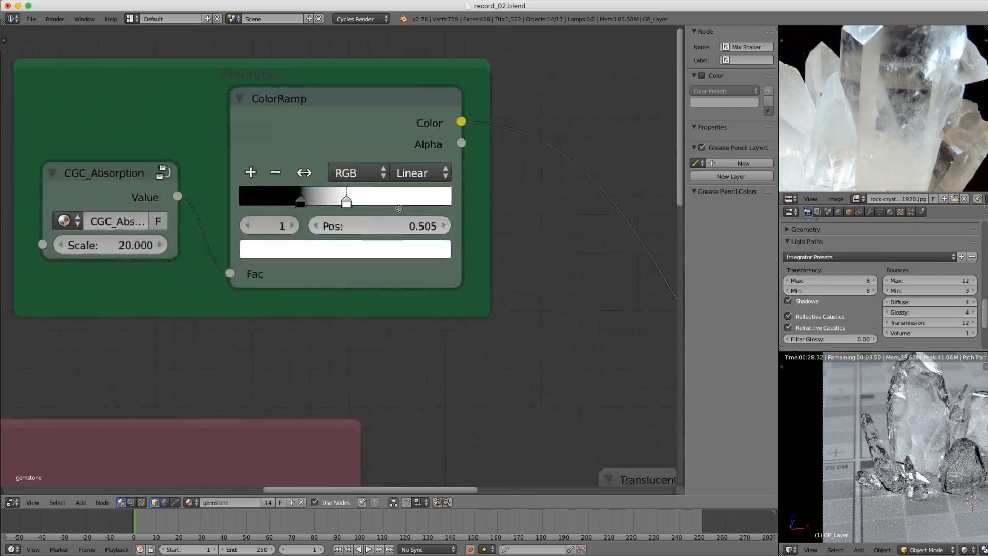
pyautogui.scroll(-2, 397, 169)
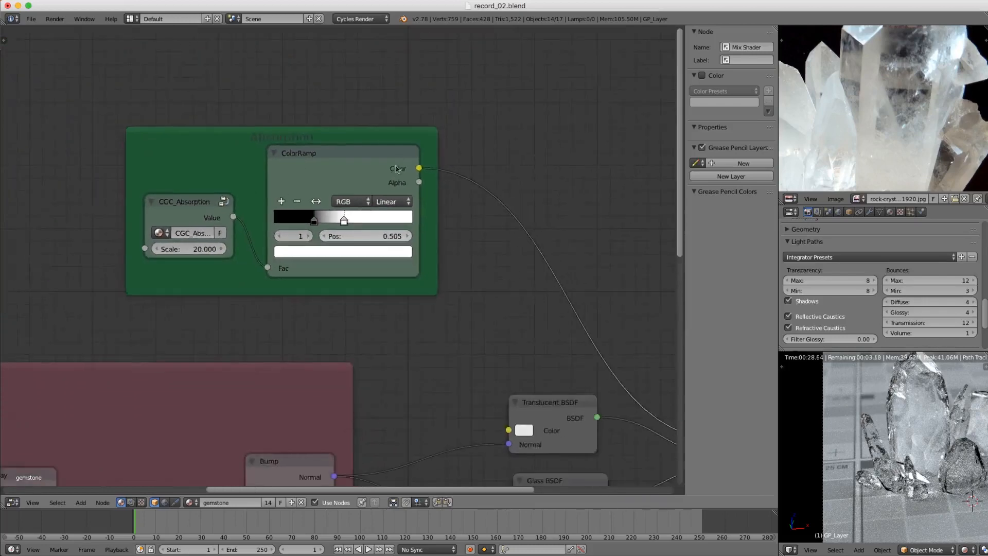
pyautogui.scroll(-4, 401, 223)
pyautogui.moveTo(340, 271); pyautogui.dragTo(454, 135, button='middle')
pyautogui.moveTo(134, 216); pyautogui.dragTo(251, 266, button='middle')
pyautogui.click(208, 286)
pyautogui.keyDown('shift'); pyautogui.click(304, 275); pyautogui.keyUp('shift')
pyautogui.hotkey('shift', 'd')
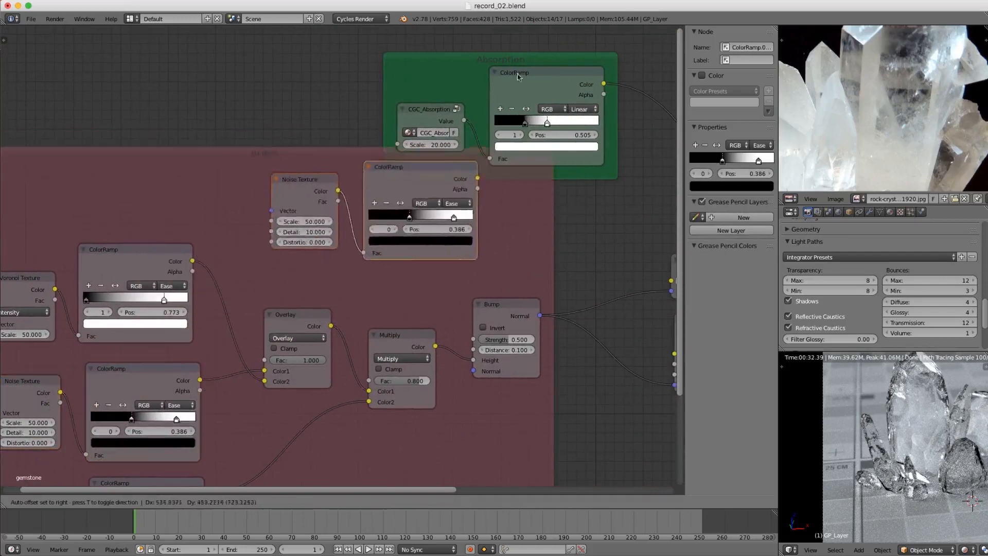
pyautogui.click(492, 101)
# - Move the copied Noise Texture and ColorRamp into the Absorption frame and arrange them above the existing absorption nodes
pyautogui.moveTo(394, 163); pyautogui.dragTo(328, 194, button='middle')
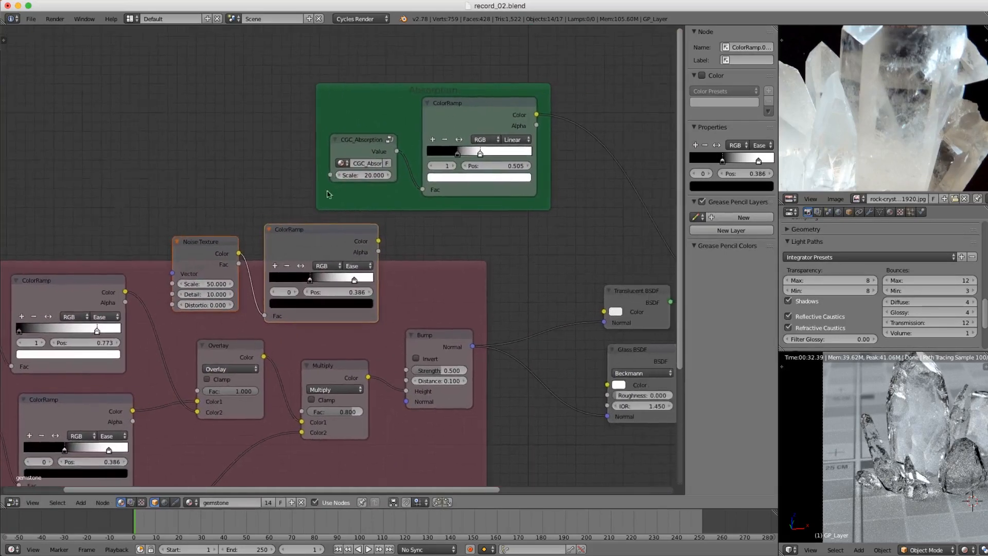
pyautogui.moveTo(316, 224); pyautogui.dragTo(496, 0)
pyautogui.moveTo(407, 195); pyautogui.dragTo(313, 300, button='middle')
pyautogui.moveTo(271, 220); pyautogui.dragTo(282, 135)
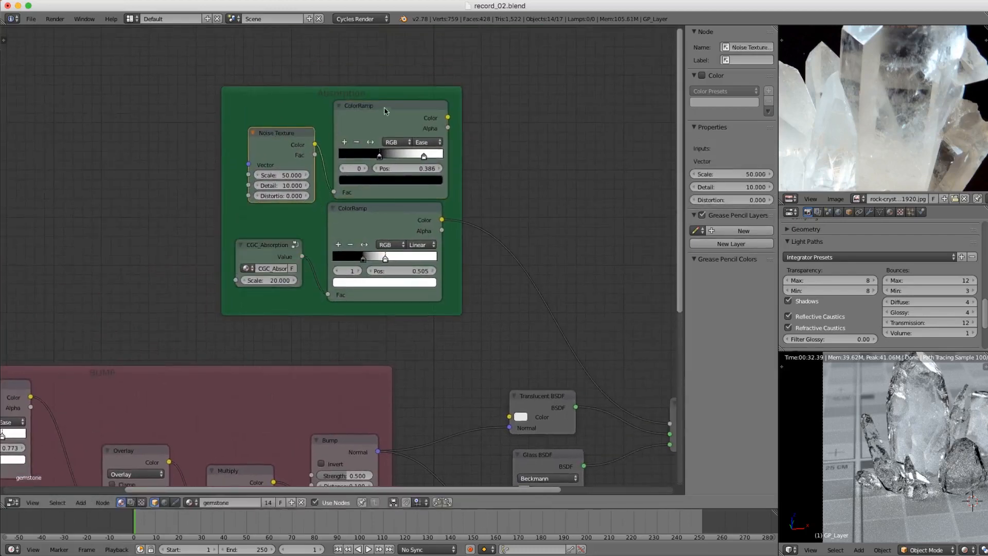
pyautogui.moveTo(384, 112); pyautogui.dragTo(389, 92)
pyautogui.moveTo(409, 150); pyautogui.dragTo(376, 205, button='middle')
pyautogui.keyDown('ctrl'); pyautogui.scroll(-1, 316, 196); pyautogui.keyUp('ctrl')
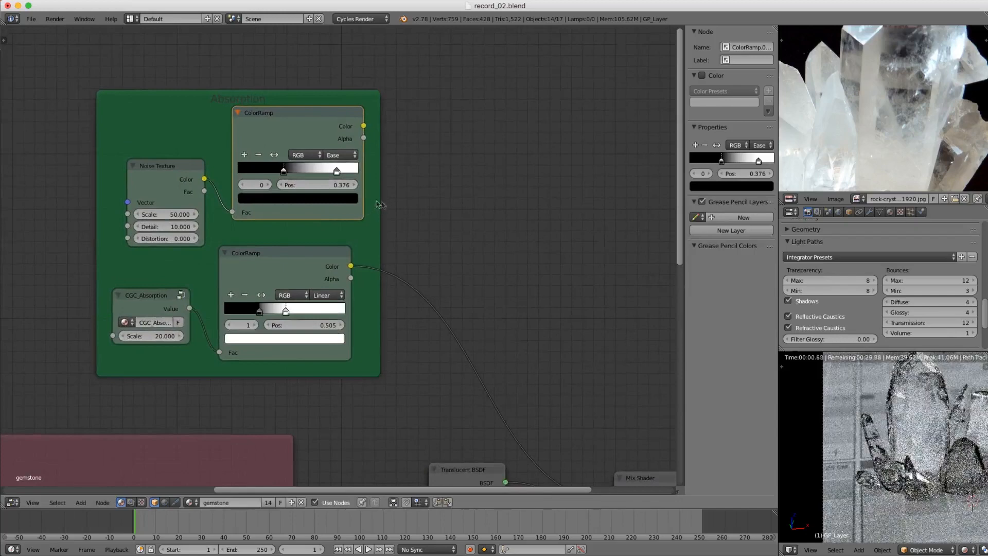
# - Preview the copied ColorRamp through a Viewer node and zoom in on the crystals in the render
pyautogui.moveTo(373, 155); pyautogui.dragTo(304, 117, button='middle')
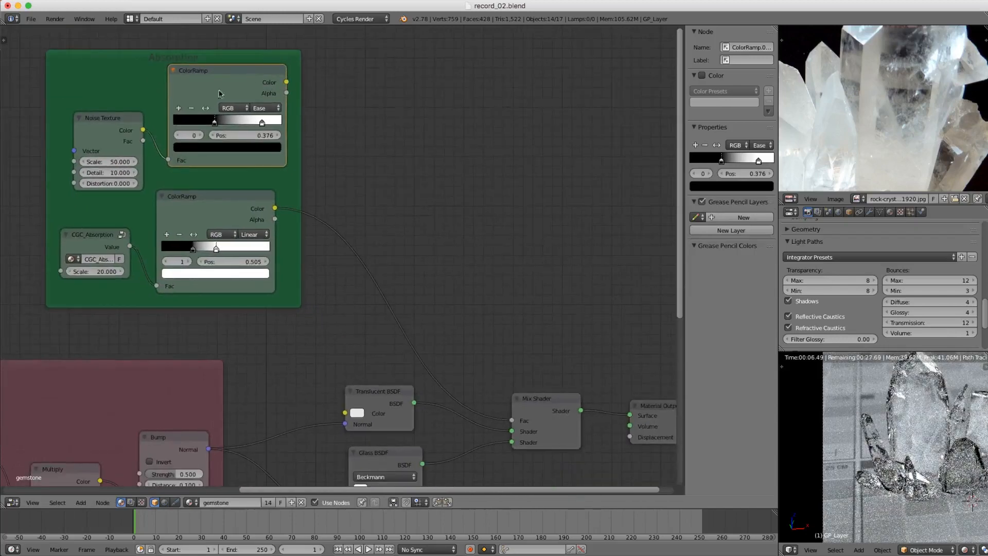
pyautogui.click(104, 163)
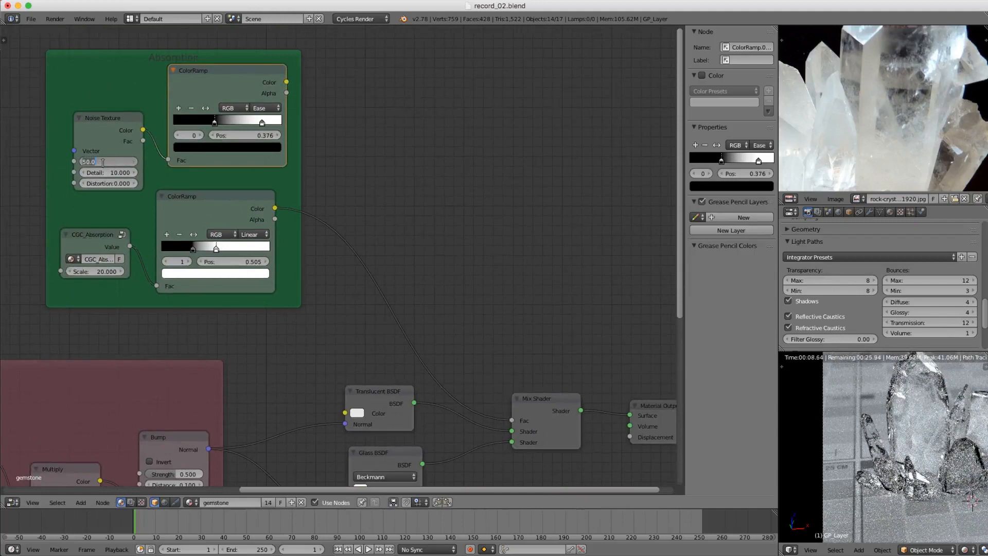
pyautogui.press('Return')
pyautogui.keyDown('ctrl'); pyautogui.keyDown('shift'); pyautogui.click(234, 85); pyautogui.keyUp('shift'); pyautogui.keyUp('ctrl')
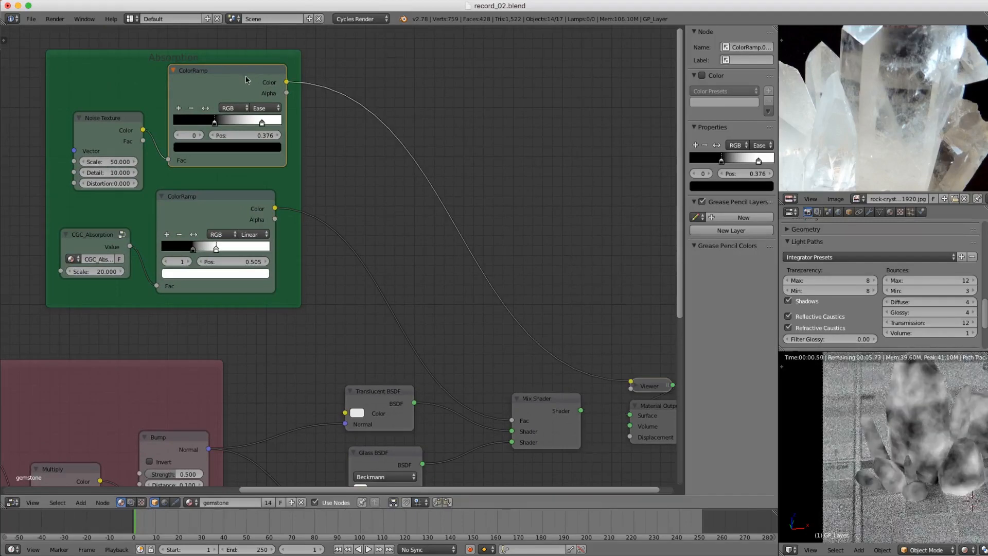
pyautogui.scroll(4, 892, 414)
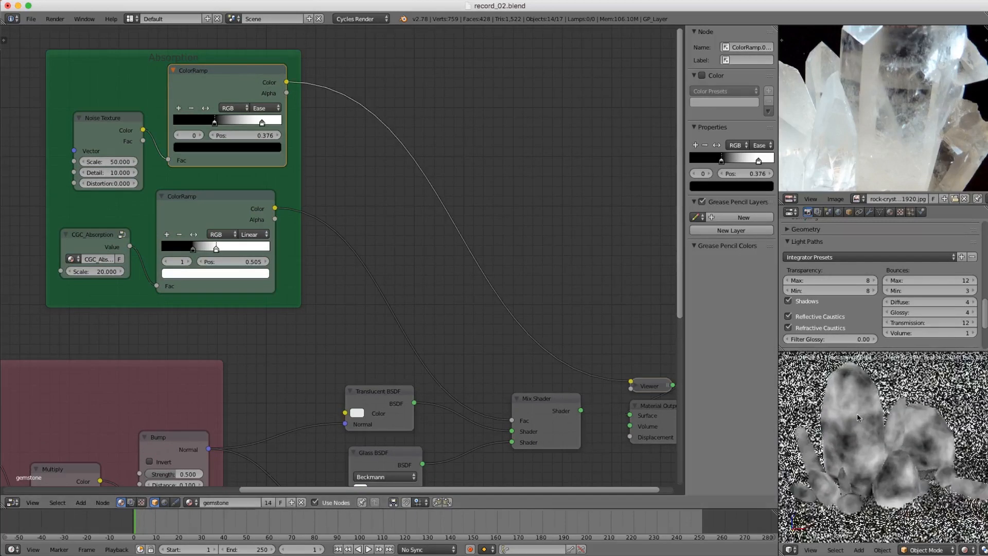
# - Set the copied Noise Texture's Detail to 2 and try a Scale of 20
pyautogui.click(105, 172)
pyautogui.write('2')
pyautogui.press('Return')
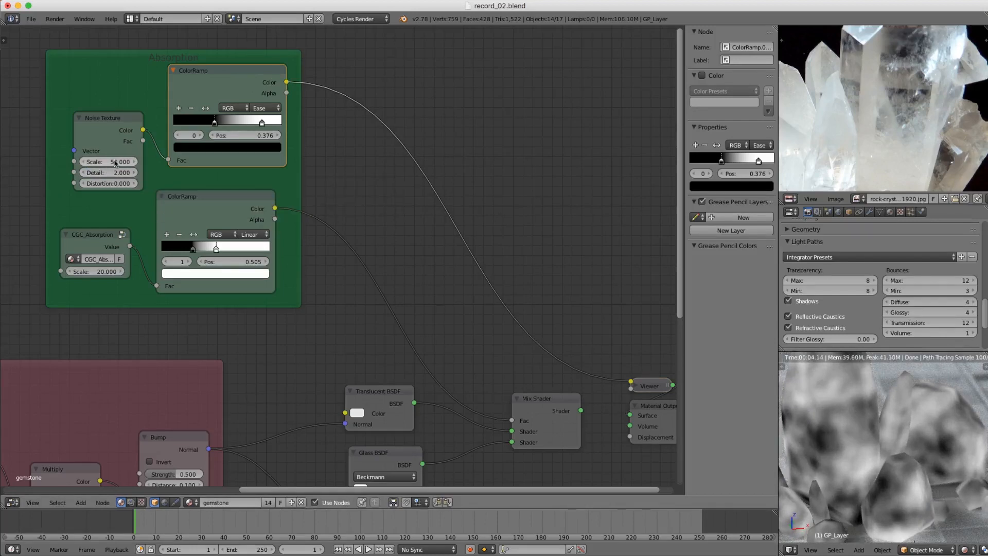
pyautogui.click(110, 162)
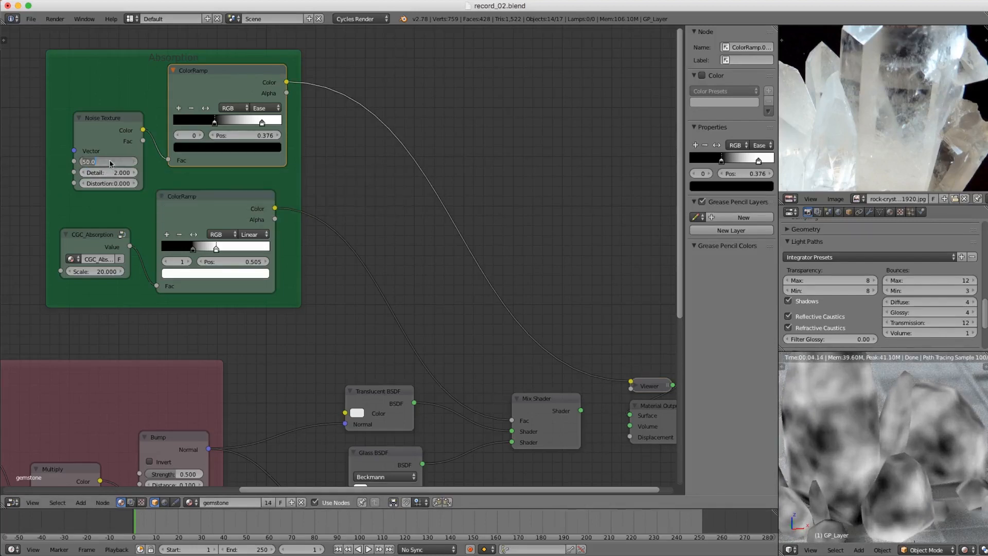
pyautogui.write('20')
pyautogui.press('Return')
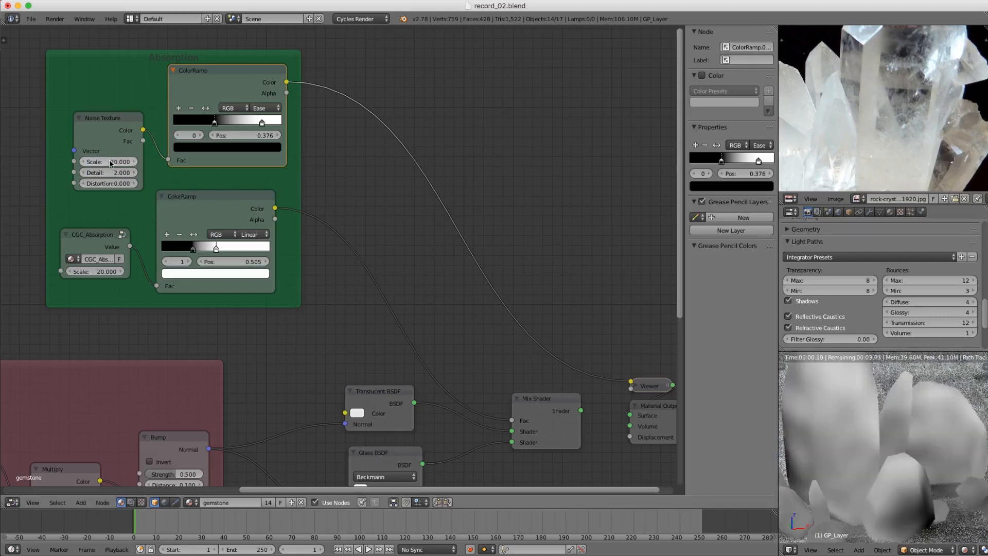
# - Set the copied Noise Texture's Scale to 30 and bring its ColorRamp stops closer together, with the white stop at 0.673
pyautogui.click(102, 170)
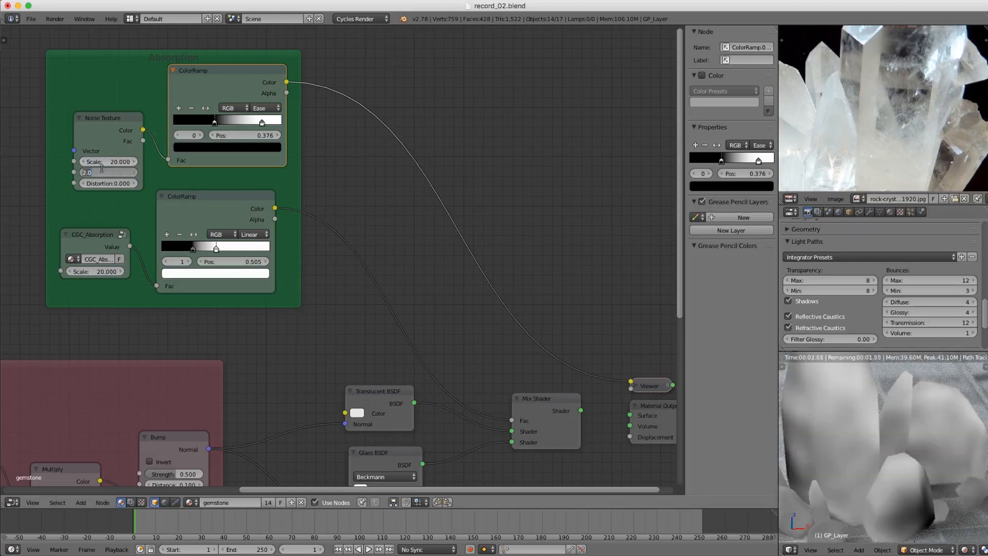
pyautogui.click(123, 160)
pyautogui.write('30')
pyautogui.press('Return')
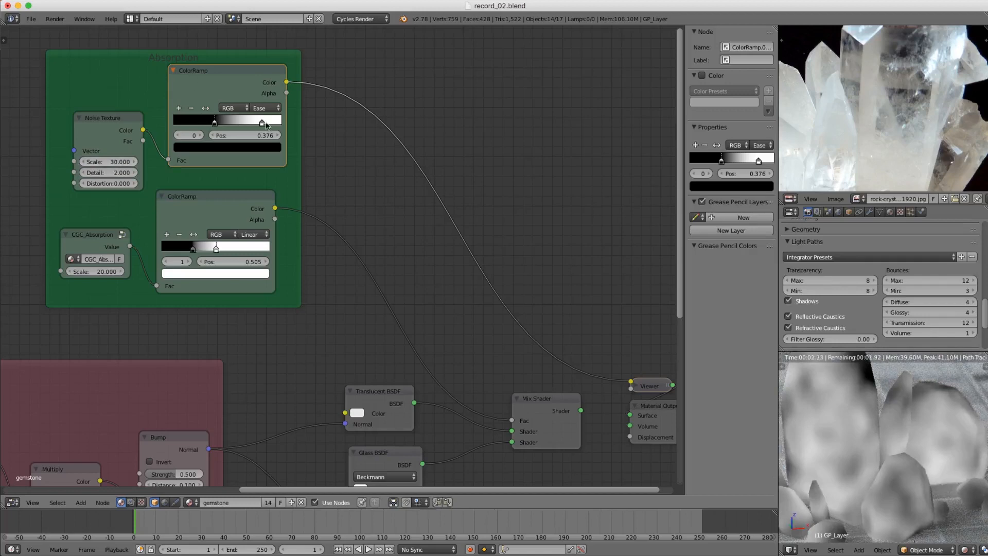
pyautogui.moveTo(215, 124); pyautogui.dragTo(246, 124)
pyautogui.click(262, 123)
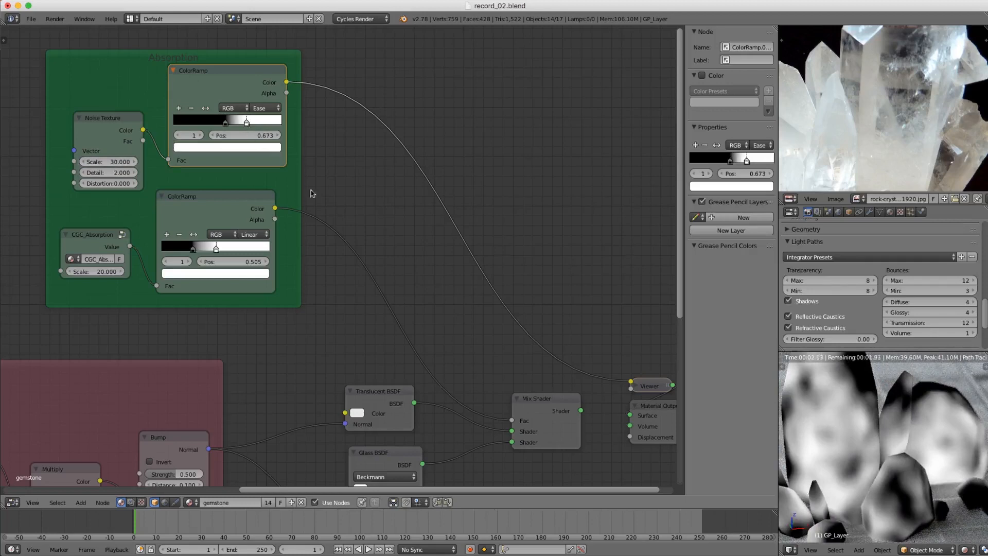
# - Connect the noise ColorRamp's Color to the Mix Shader's Fac and preview the Mix Shader on the crystals
pyautogui.scroll(-1, 383, 181)
pyautogui.moveTo(383, 181); pyautogui.dragTo(244, 106, button='middle')
pyautogui.moveTo(192, 71); pyautogui.dragTo(392, 354)
pyautogui.keyDown('ctrl'); pyautogui.moveTo(432, 319); pyautogui.dragTo(384, 257, button='middle'); pyautogui.keyUp('ctrl')
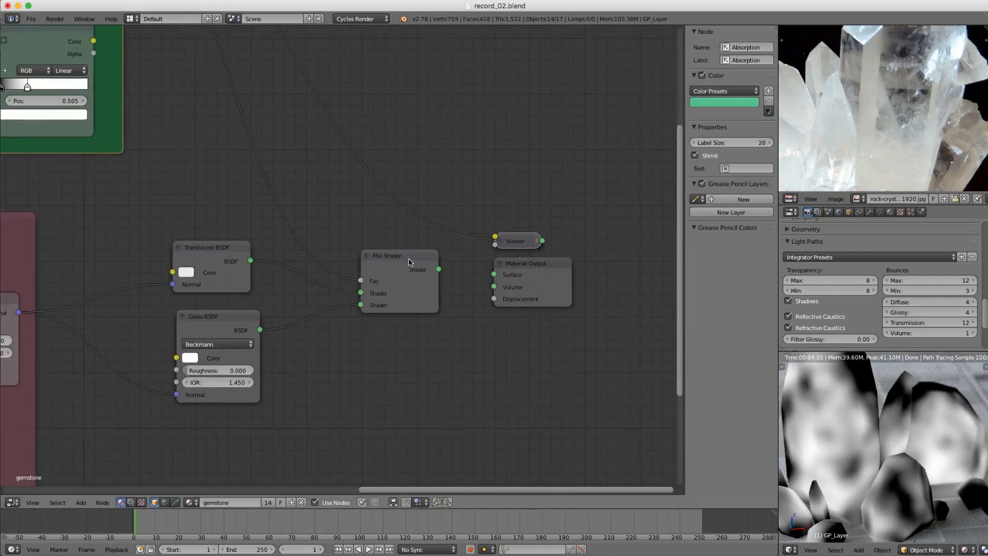
pyautogui.keyDown('ctrl'); pyautogui.keyDown('shift'); pyautogui.click(410, 262); pyautogui.keyUp('shift'); pyautogui.keyUp('ctrl')
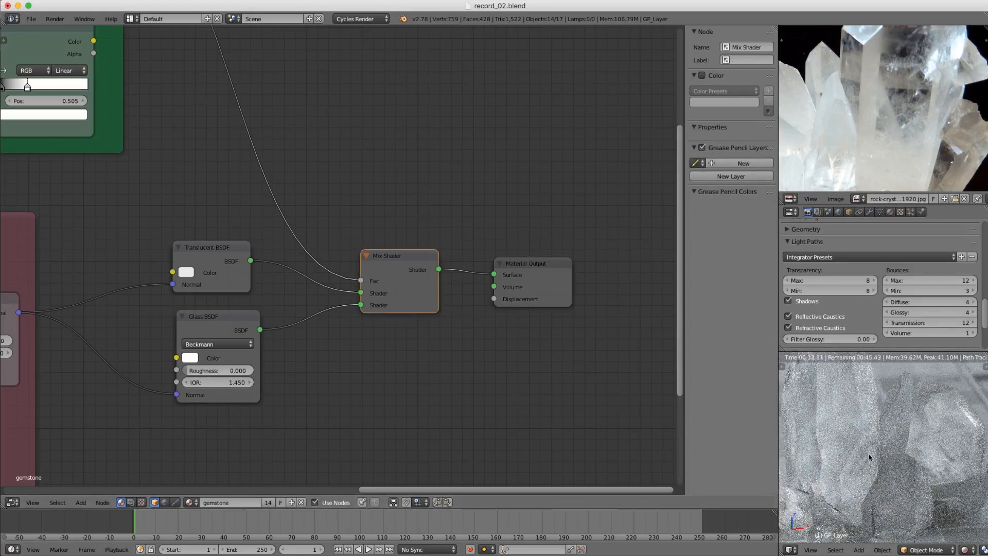
pyautogui.scroll(-5, 868, 456)
pyautogui.scroll(4, 868, 456)
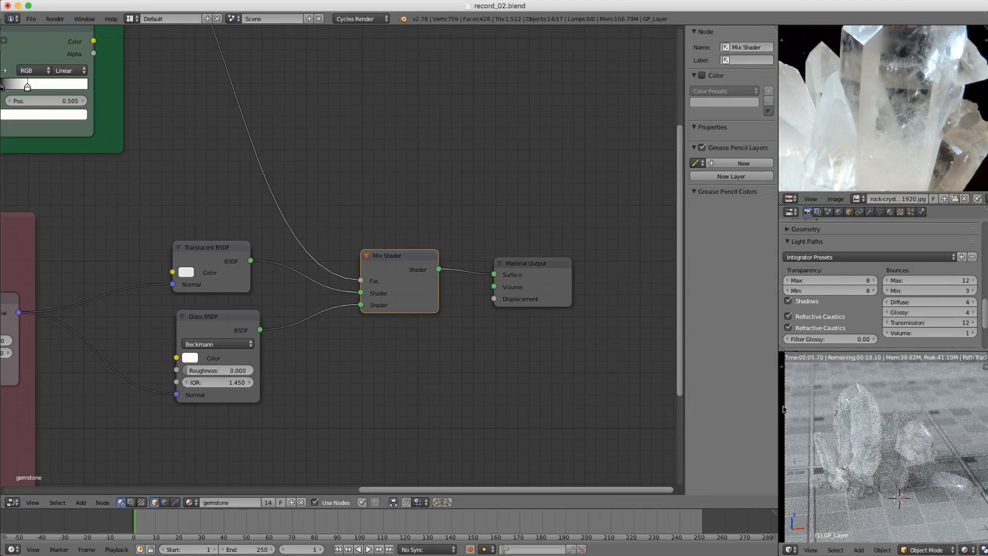
# - Insert a MixRGB node after the noise ColorRamp inside the Absorption frame and feed the CGC_Absorption ColorRamp's Color into Color2
pyautogui.moveTo(156, 150); pyautogui.dragTo(290, 300, button='middle')
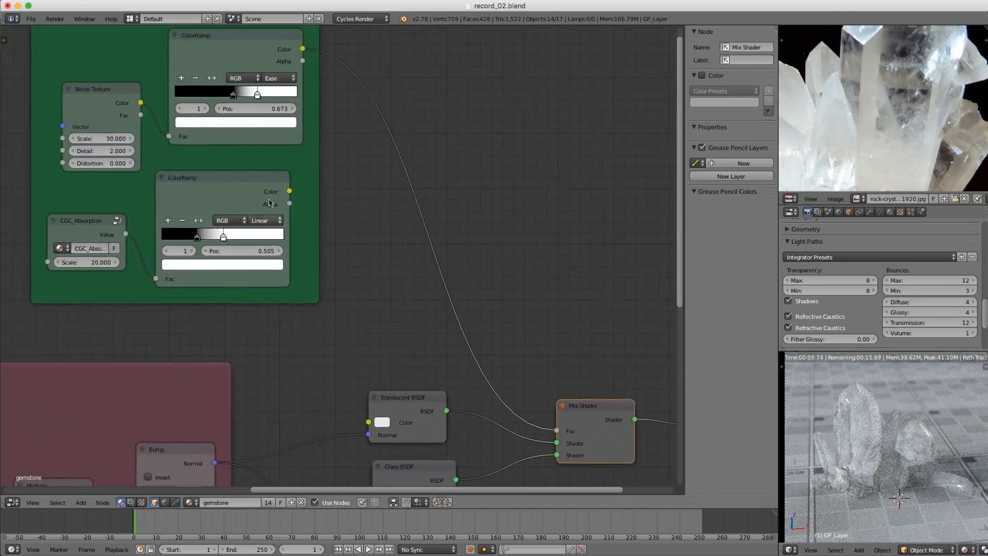
pyautogui.moveTo(273, 169); pyautogui.dragTo(265, 277, button='middle')
pyautogui.scroll(2, 288, 233)
pyautogui.hotkey('shift', 'a')
pyautogui.moveTo(320, 231)
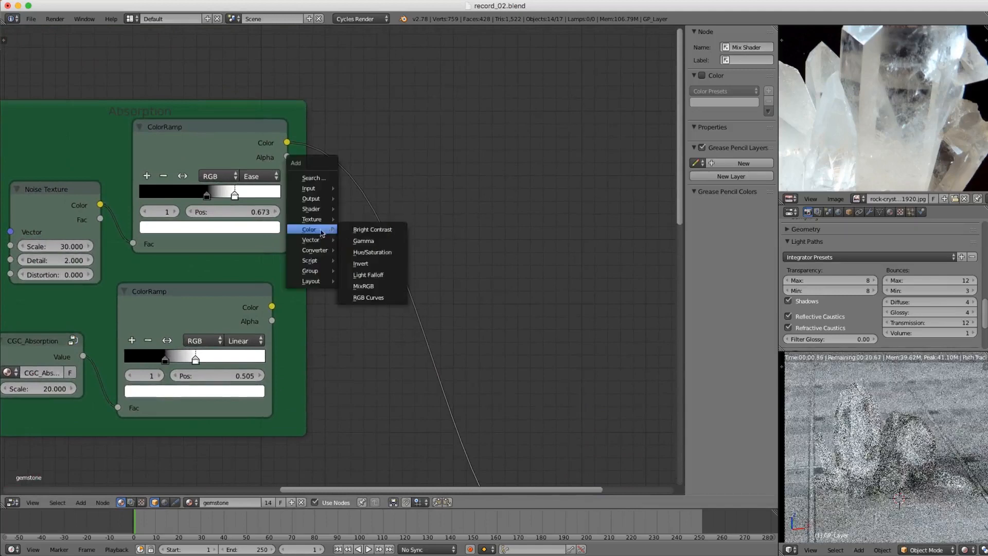
pyautogui.click(363, 286)
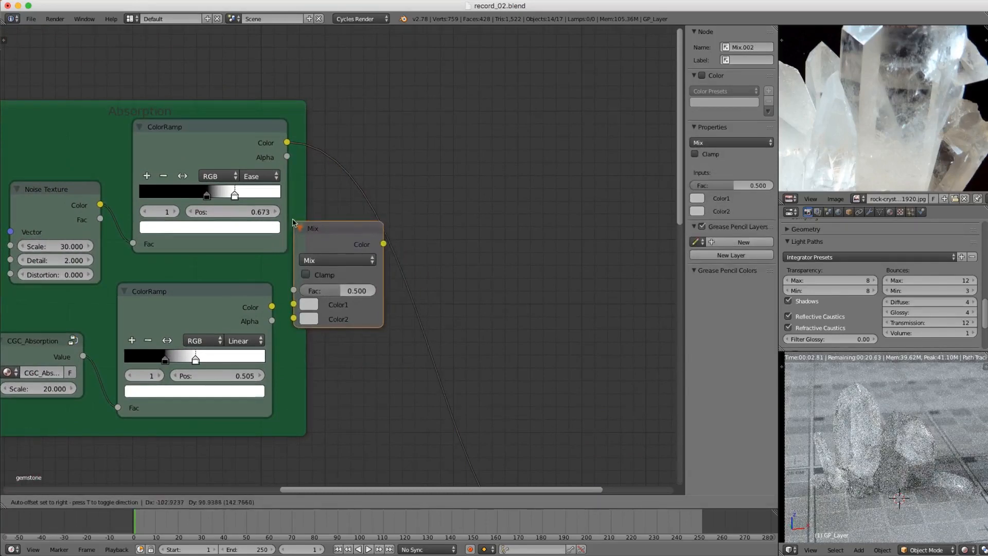
pyautogui.click(294, 219)
pyautogui.moveTo(330, 226); pyautogui.dragTo(388, 205)
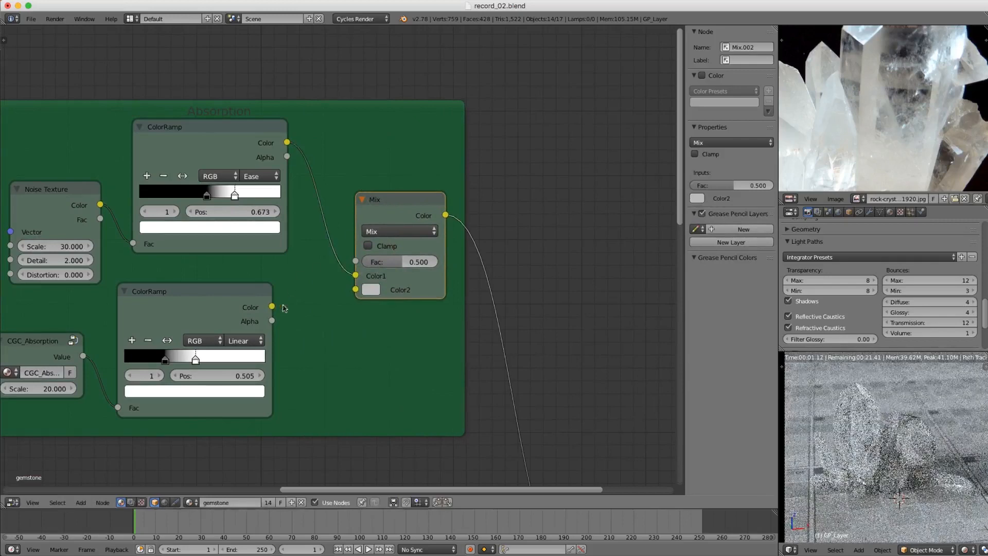
pyautogui.moveTo(272, 306); pyautogui.dragTo(369, 286)
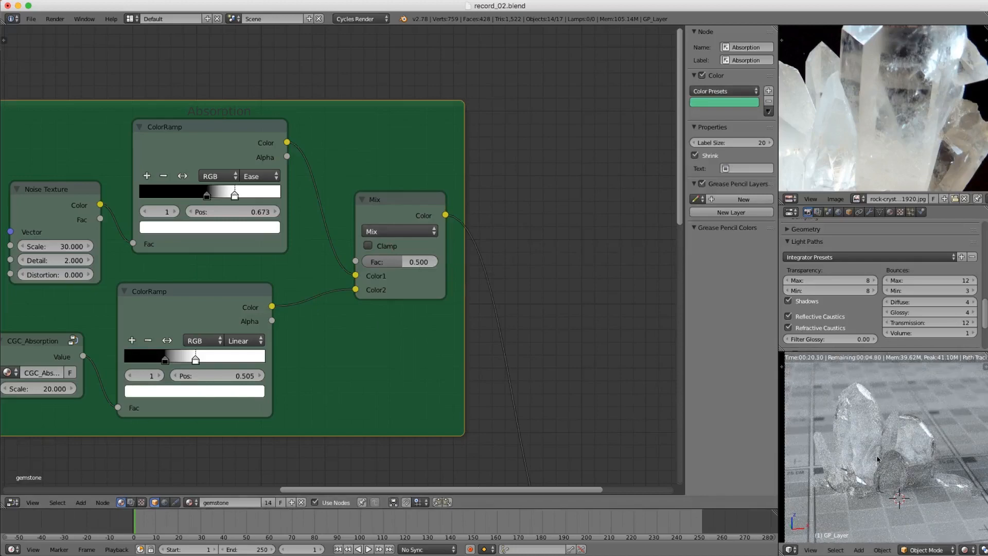
# - Compare the rendered crystals with the rock crystal reference image, both close up and from further away
pyautogui.scroll(3, 886, 445)
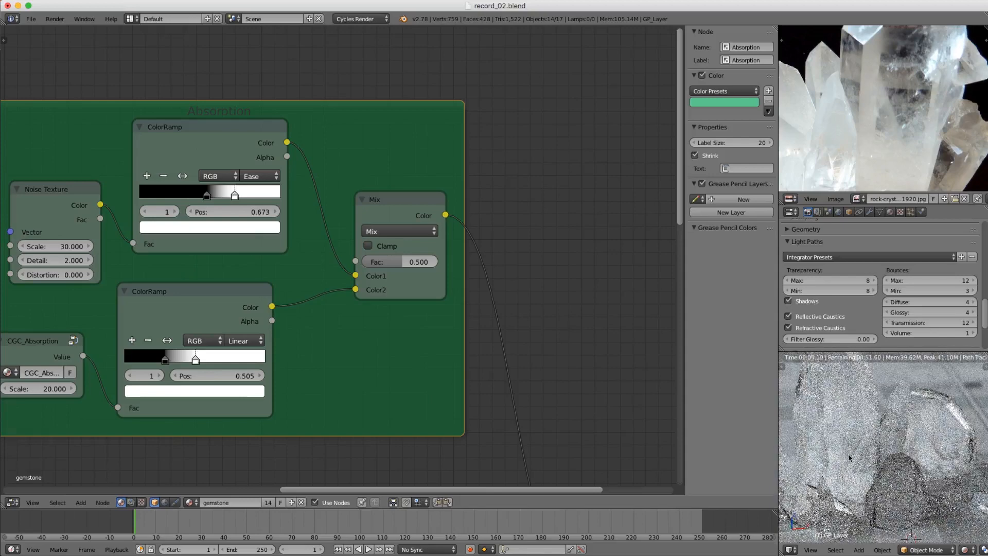
pyautogui.scroll(-3, 848, 456)
pyautogui.scroll(-2, 863, 95)
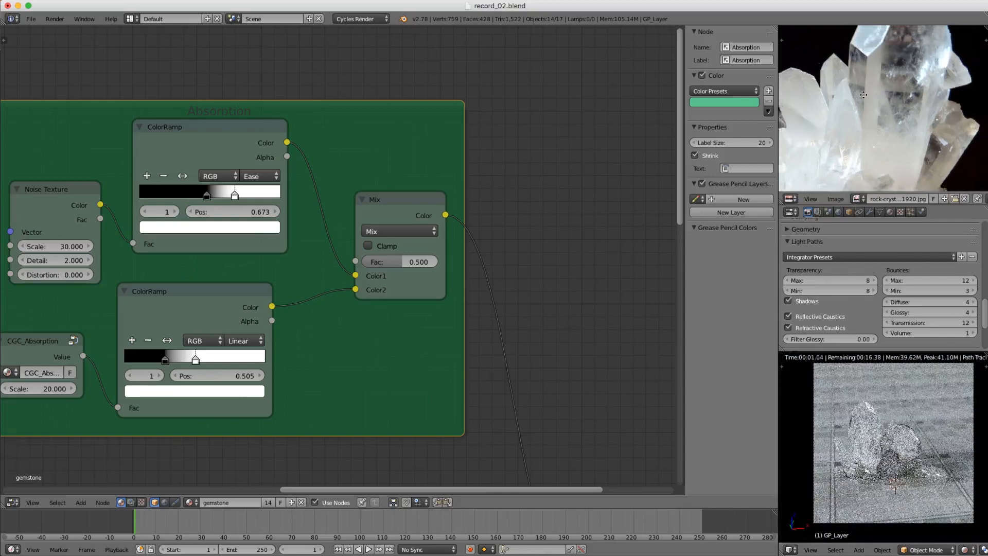
pyautogui.scroll(-4, 863, 95)
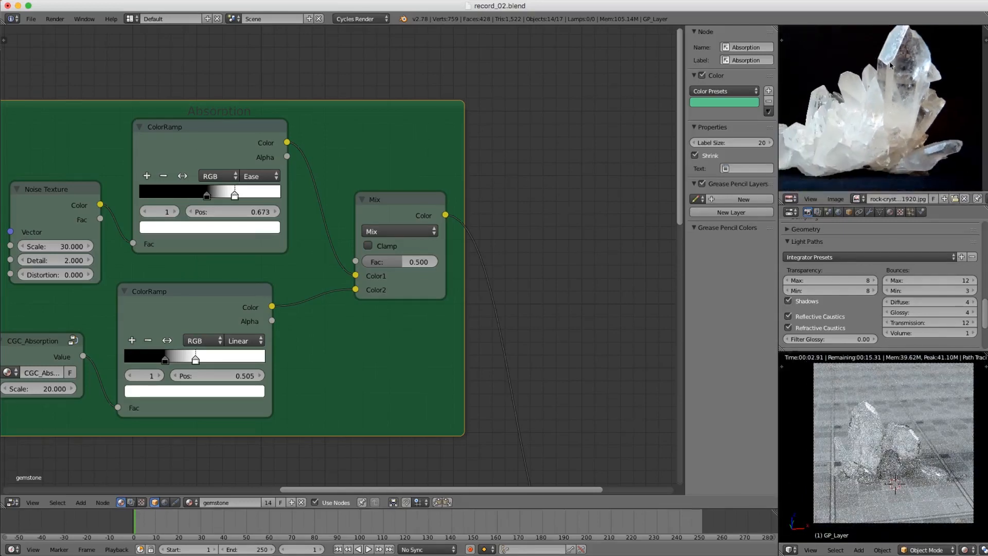
pyautogui.scroll(1, 918, 95)
pyautogui.scroll(1, 949, 129)
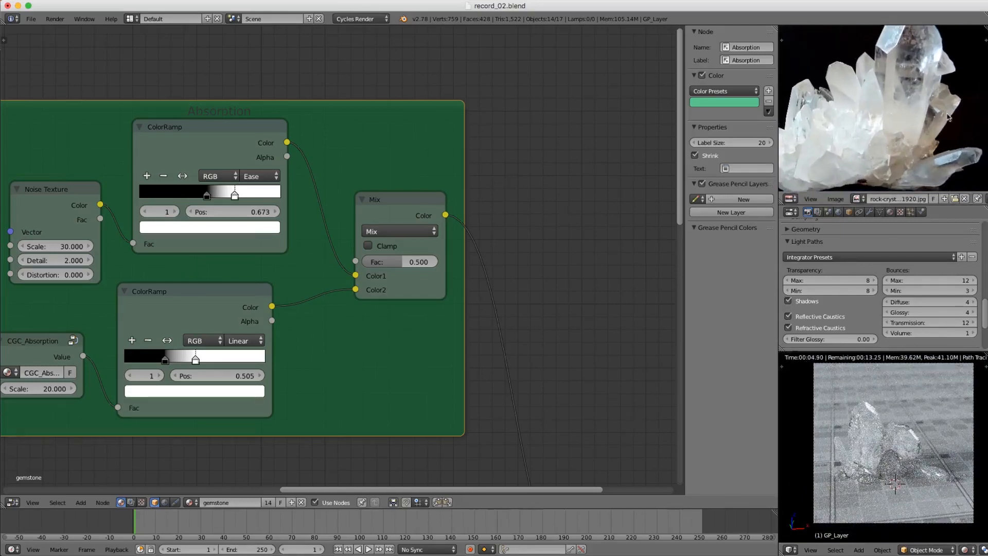
pyautogui.scroll(-2, 890, 136)
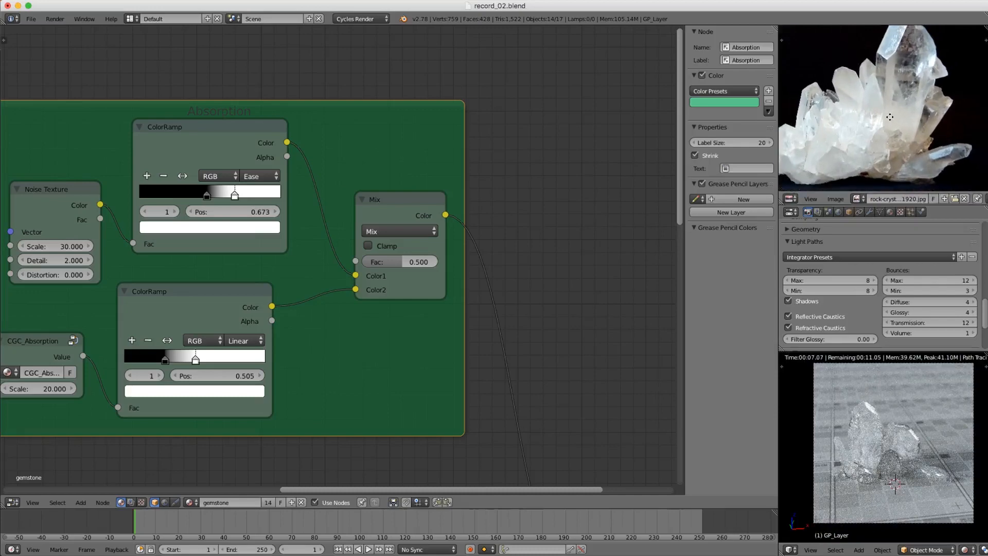
pyautogui.scroll(3, 889, 437)
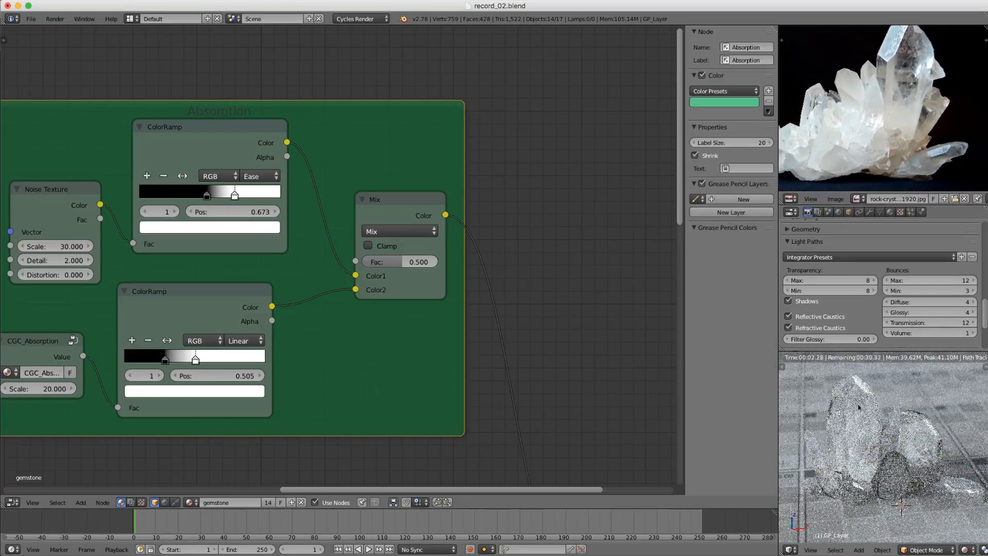
pyautogui.scroll(-2, 897, 459)
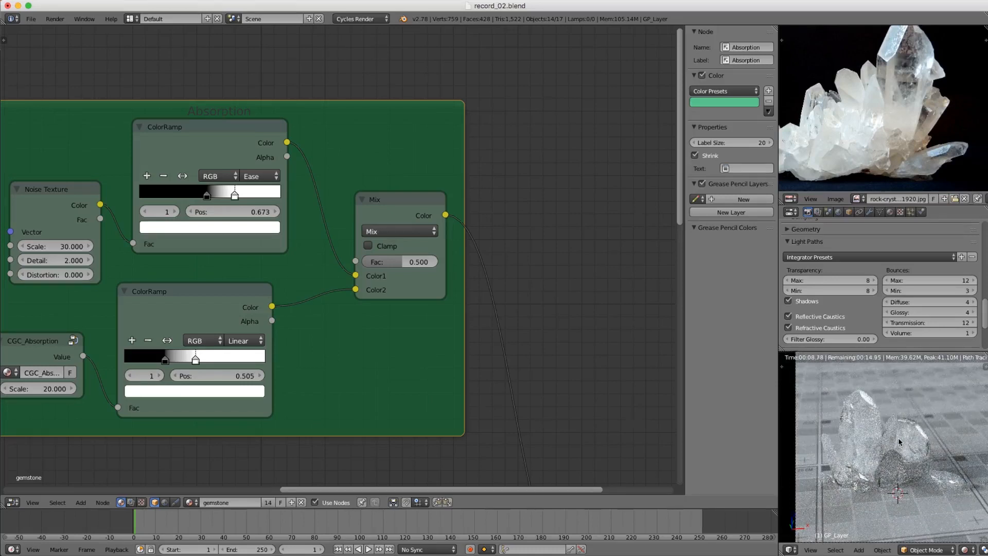
# - Review the nodes in the Absorption frame and the complete gemstone node tree
pyautogui.keyDown('ctrl'); pyautogui.moveTo(319, 213); pyautogui.dragTo(309, 180, button='middle'); pyautogui.keyUp('ctrl')
pyautogui.moveTo(313, 181); pyautogui.dragTo(384, 201, button='middle')
pyautogui.scroll(1, 386, 203)
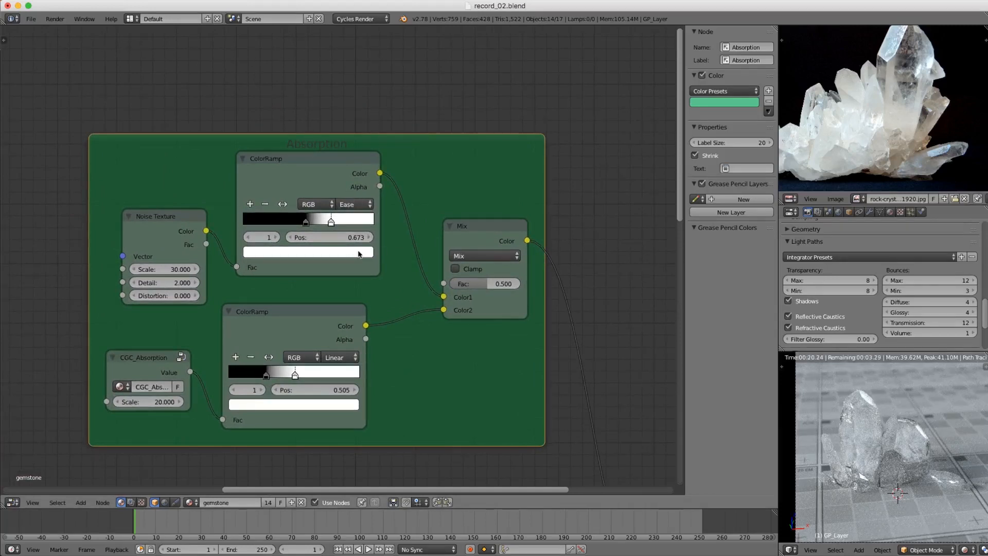
pyautogui.scroll(1, 357, 278)
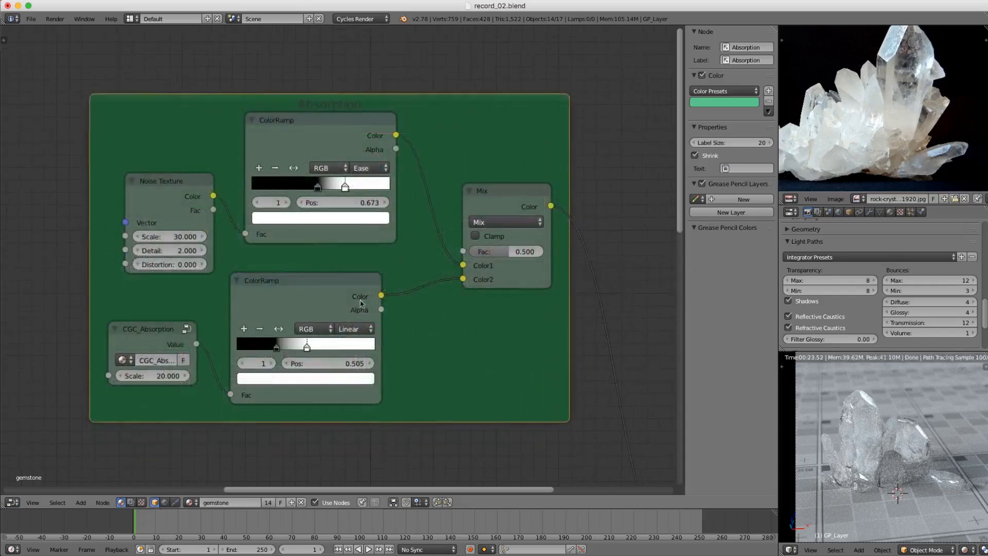
pyautogui.scroll(-5, 361, 303)
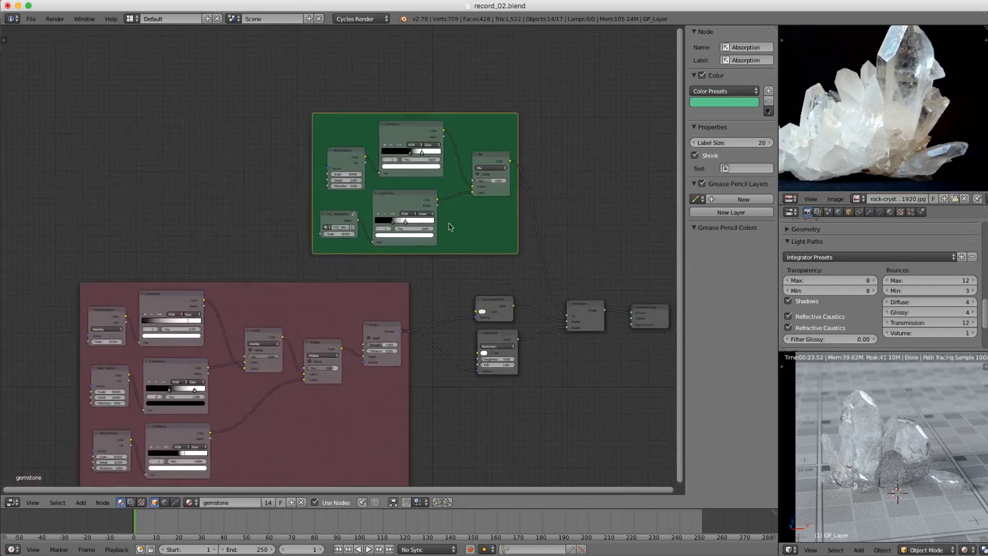
pyautogui.moveTo(444, 237); pyautogui.dragTo(453, 217, button='middle')
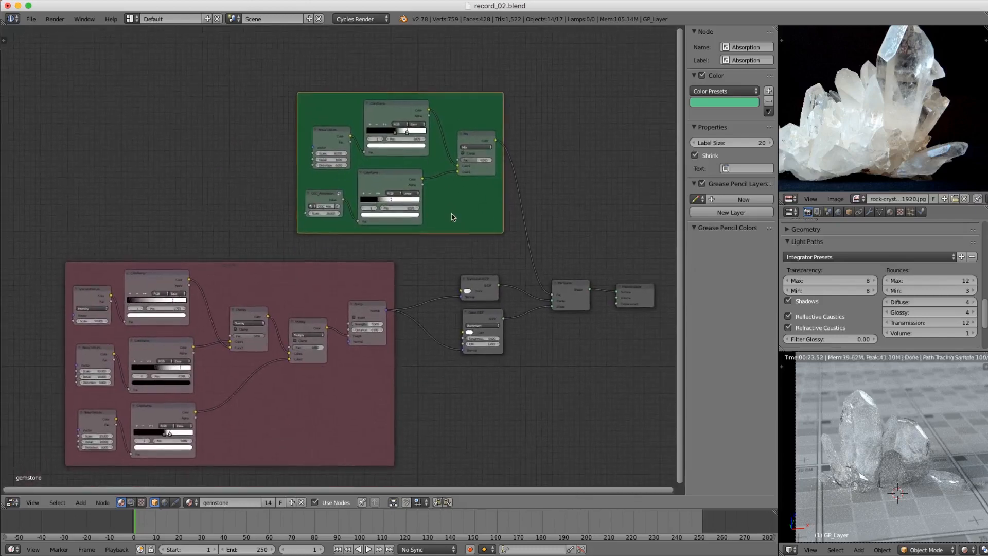